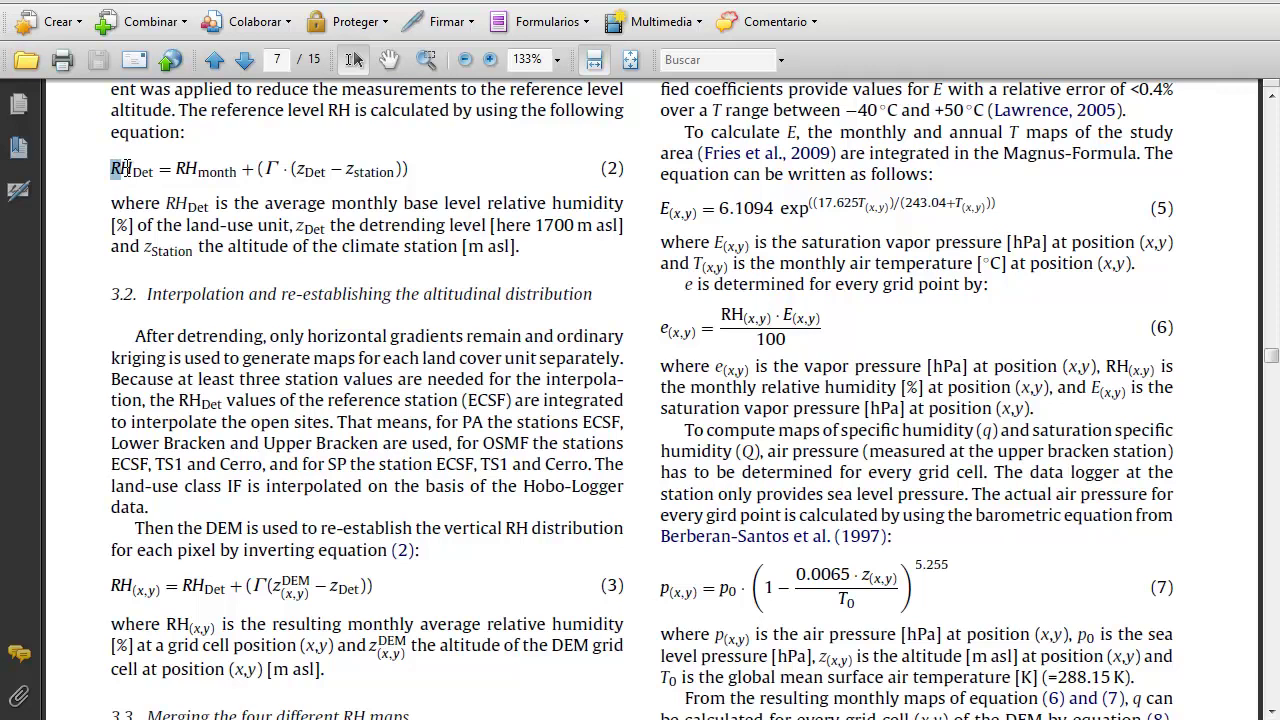
Review the relative humidity detrending equations (2) and (3) in the article and return to its title page.
{"action": "left_click_drag", "start_coordinate": [148, 405], "coordinate": [102, 605]}
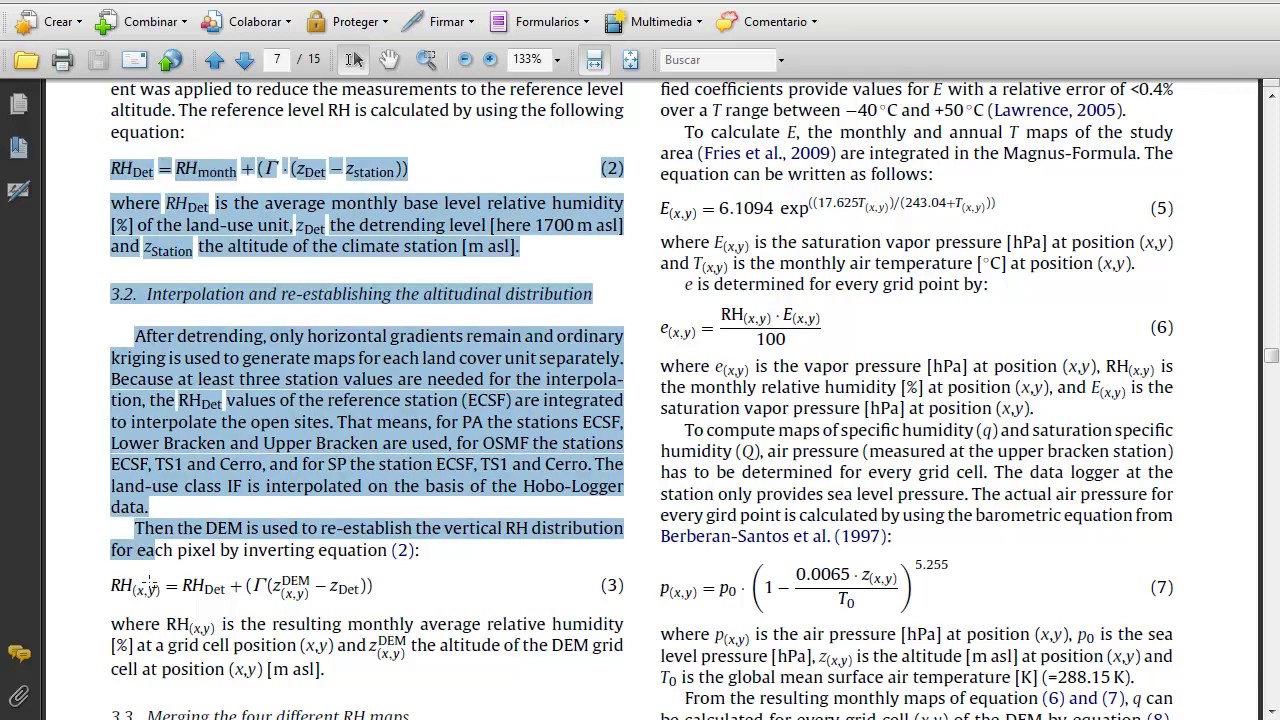
{"action": "left_click", "coordinate": [288, 421]}
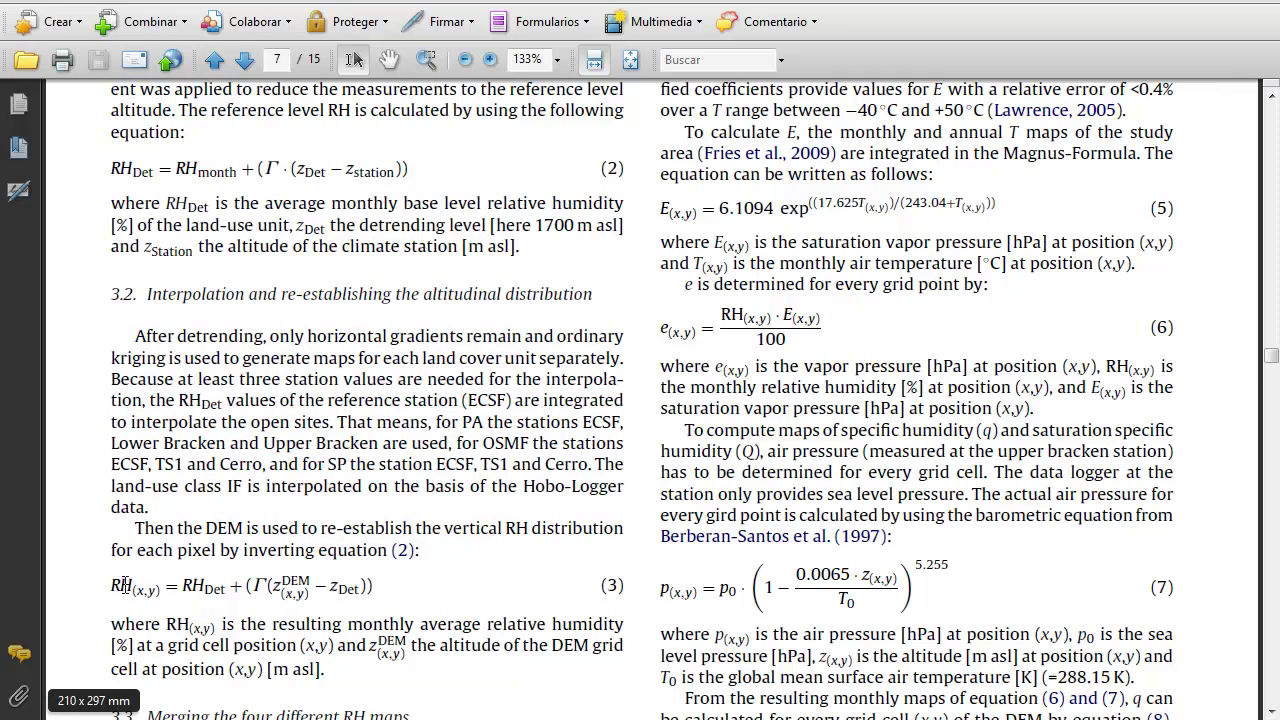
{"action": "left_click_drag", "start_coordinate": [1268, 352], "coordinate": [1272, 152]}
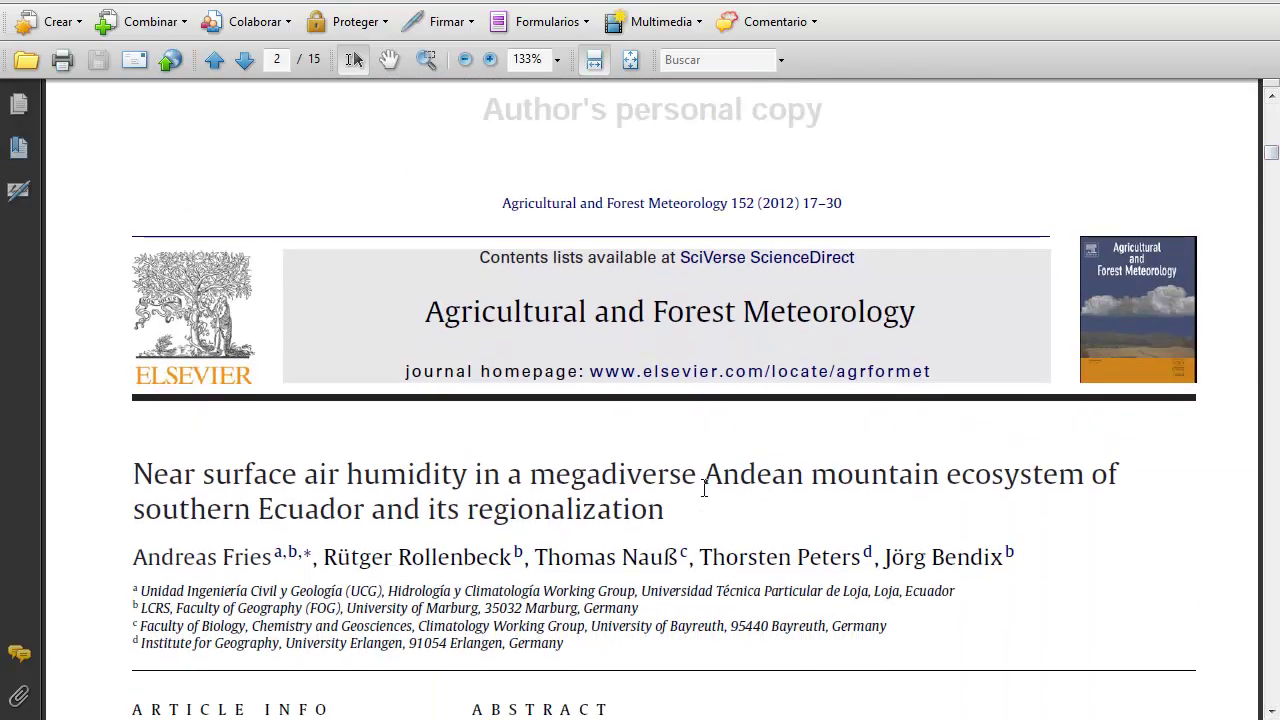
Switch to the Excel workbook and clear the T_Det values in cells H2:H7.
{"action": "key", "text": "alt+Tab"}
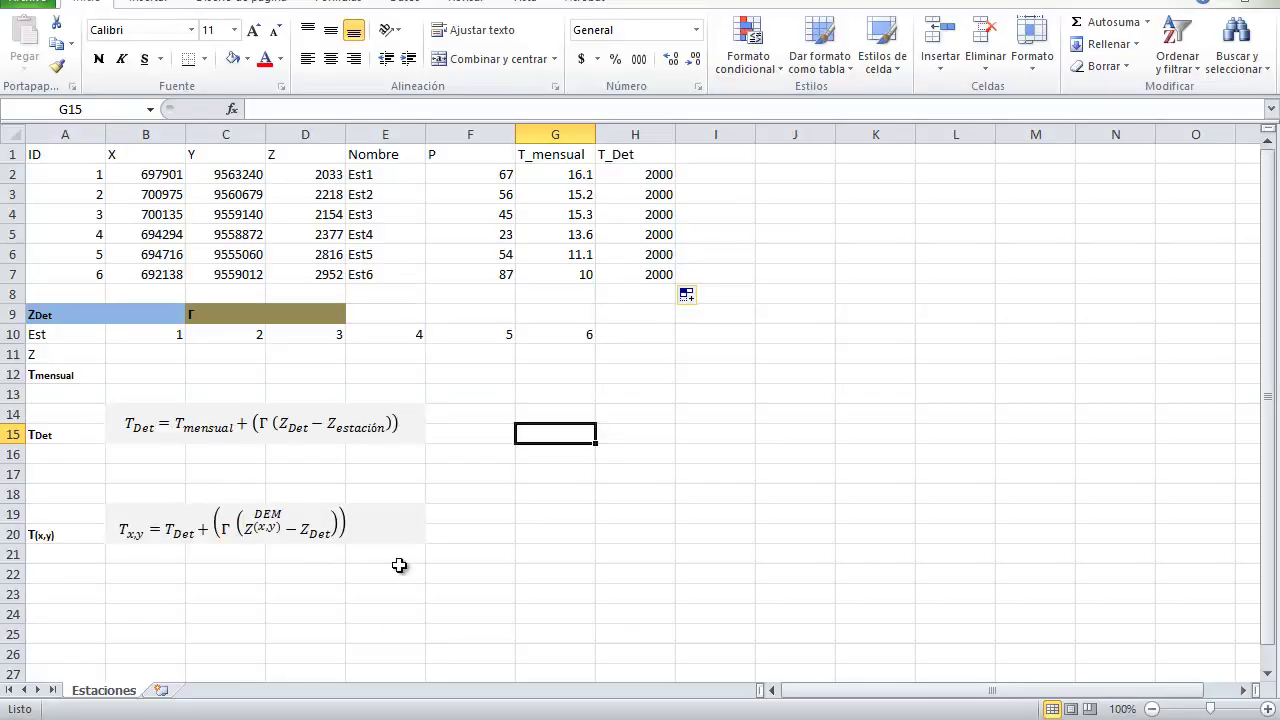
{"action": "left_click", "coordinate": [543, 476]}
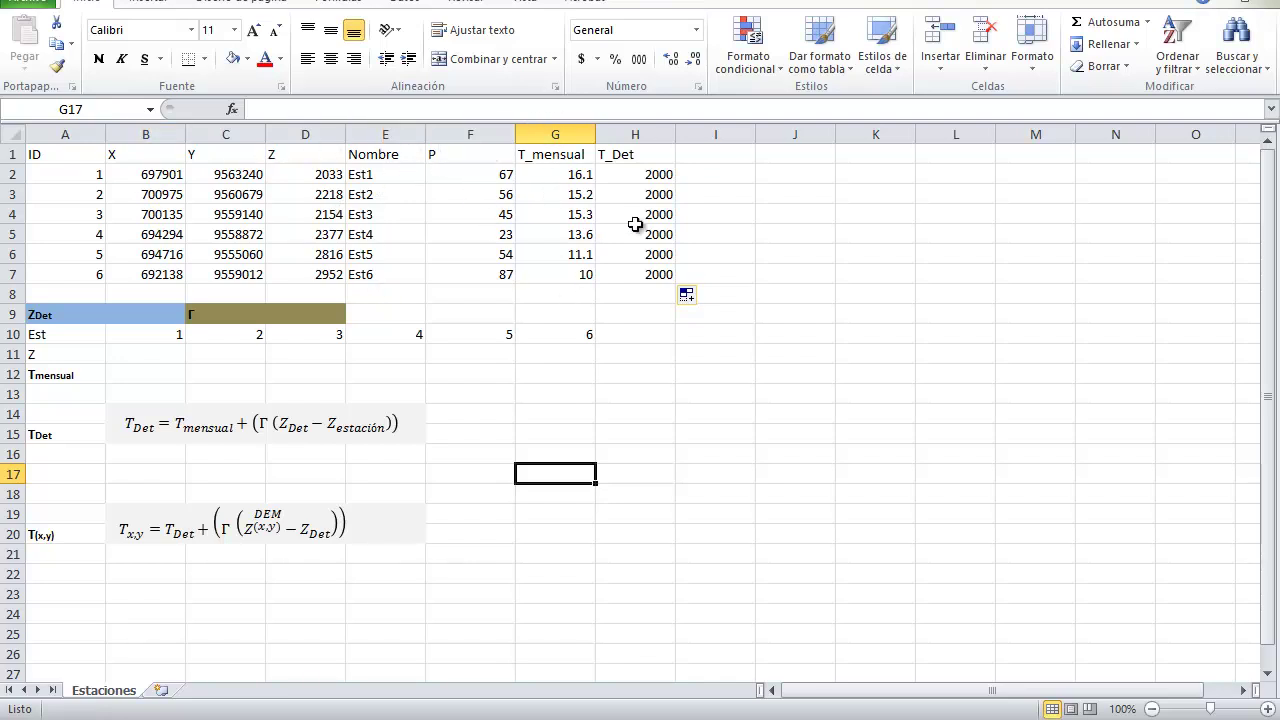
{"action": "left_click_drag", "start_coordinate": [642, 178], "coordinate": [651, 278]}
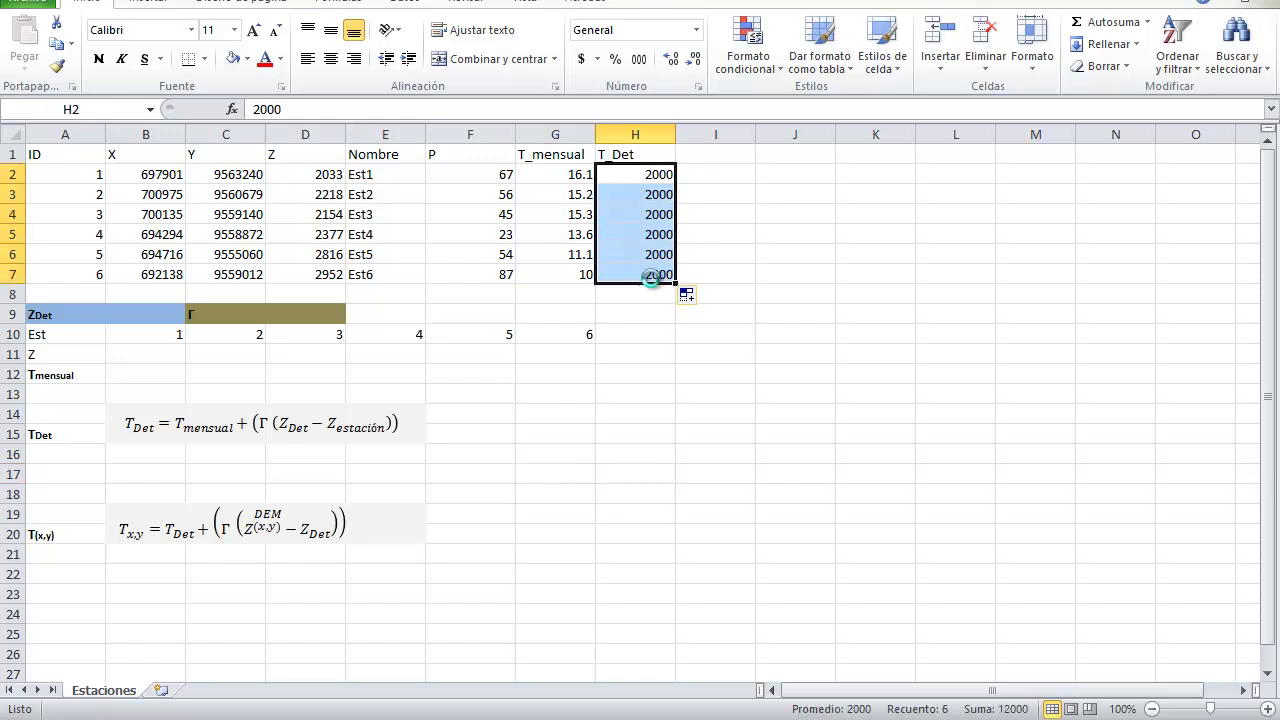
{"action": "key", "text": "Delete"}
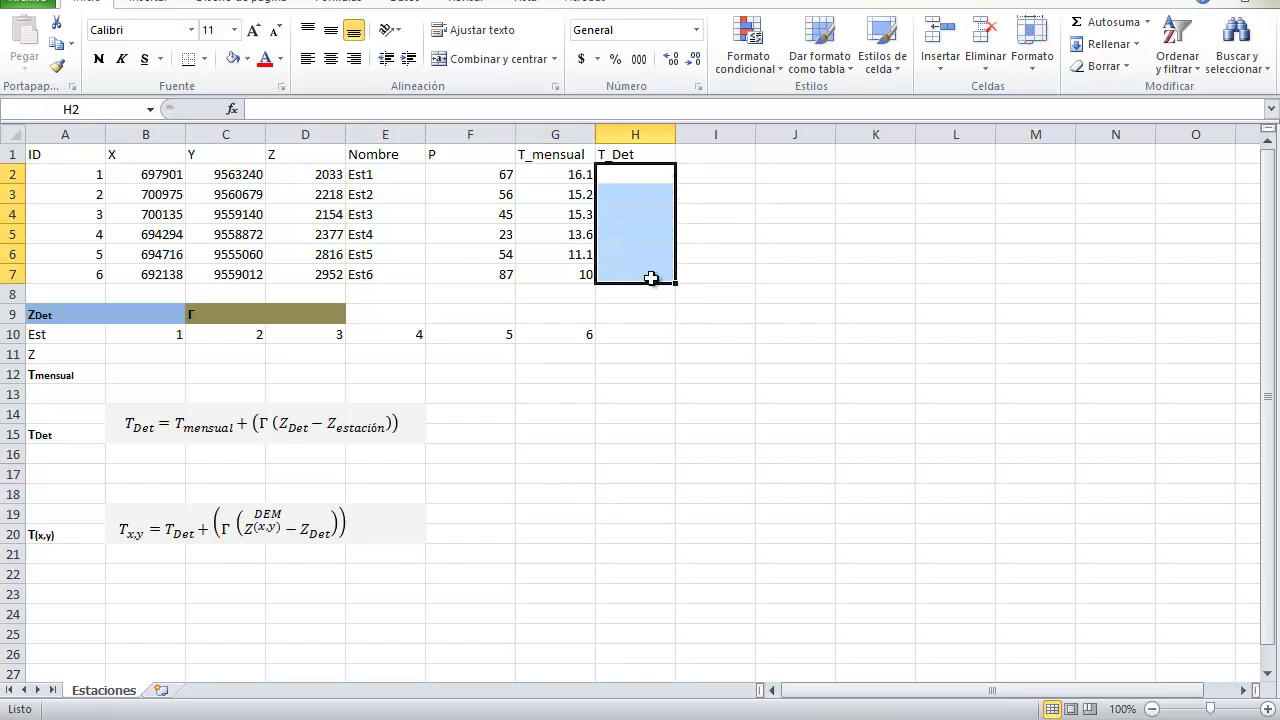
{"action": "left_click", "coordinate": [577, 201]}
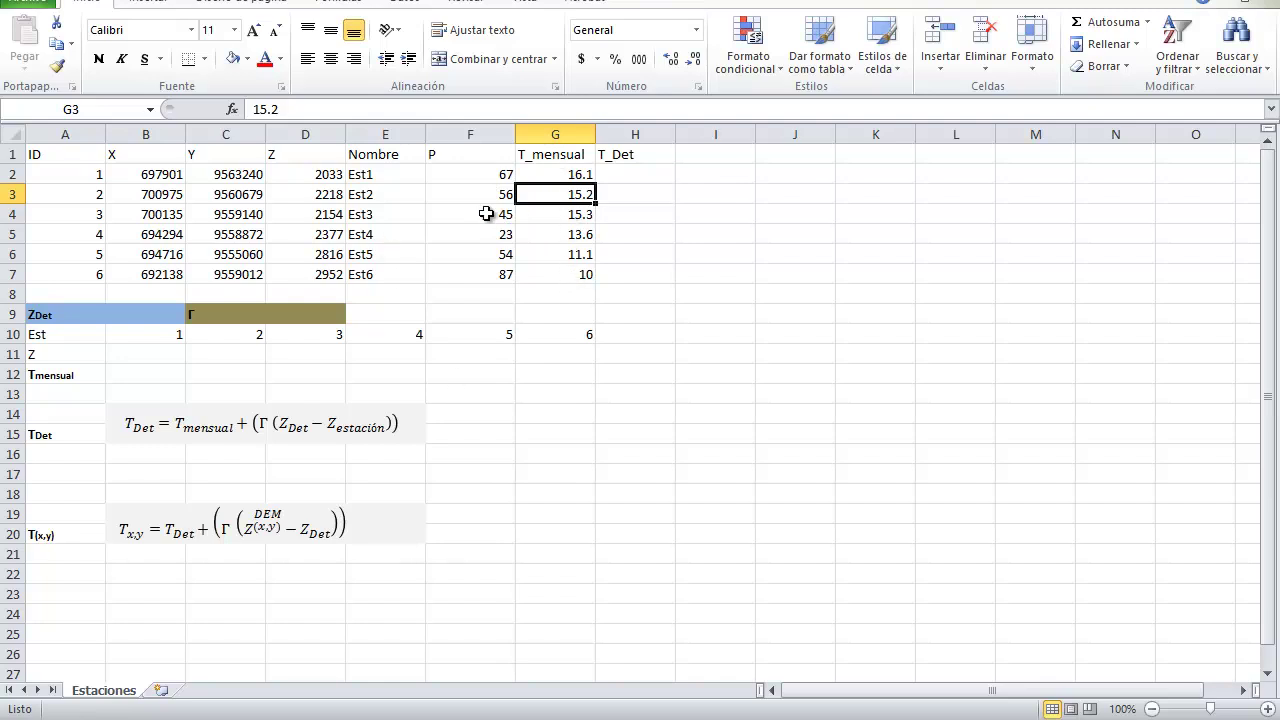
Plot P against Z as a markers-only scatter chart using the layout with a linear trendline, its equation and R².
{"action": "left_click_drag", "start_coordinate": [305, 177], "coordinate": [310, 272]}
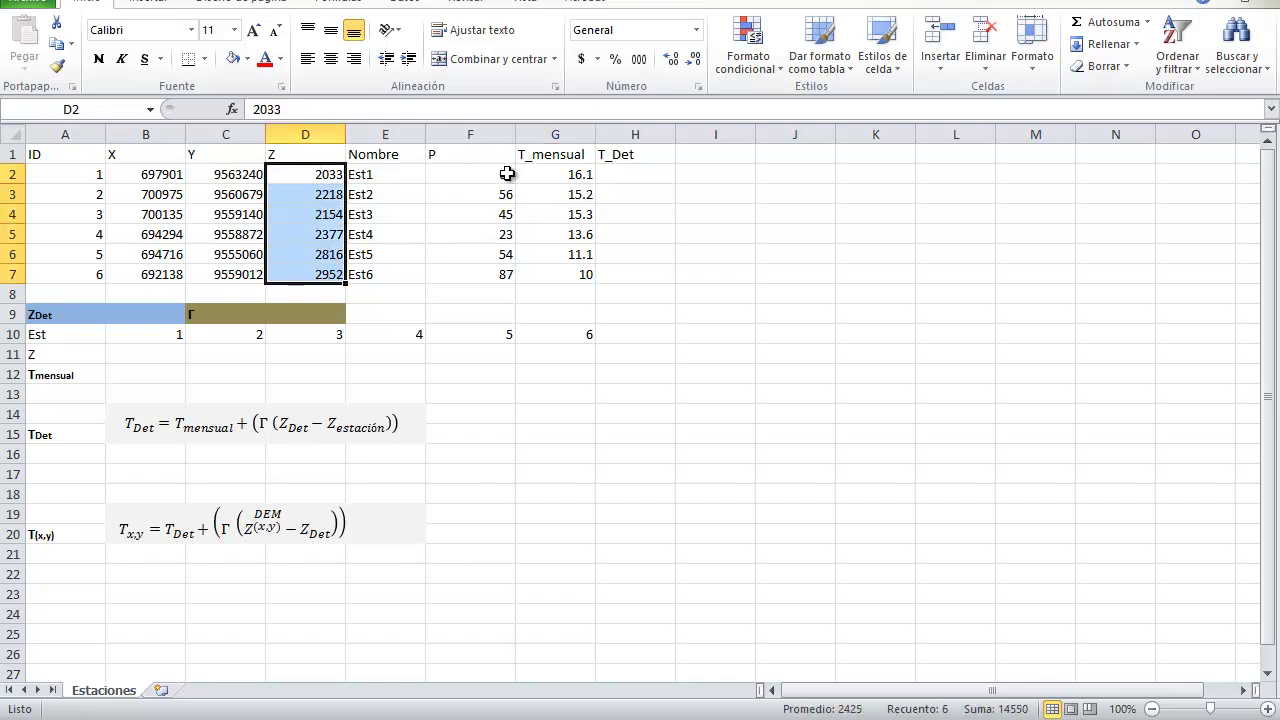
{"action": "left_click_drag", "start_coordinate": [489, 174], "coordinate": [494, 271], "text": "ctrl"}
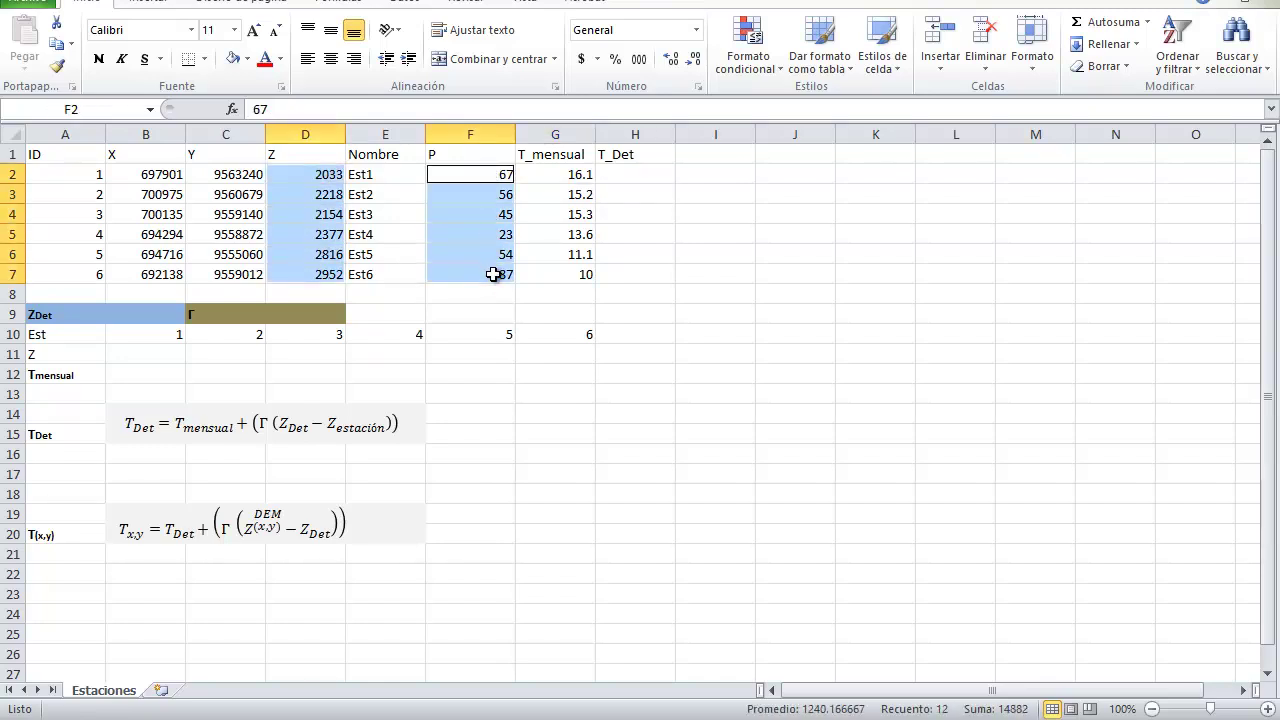
{"action": "left_click", "coordinate": [148, 5]}
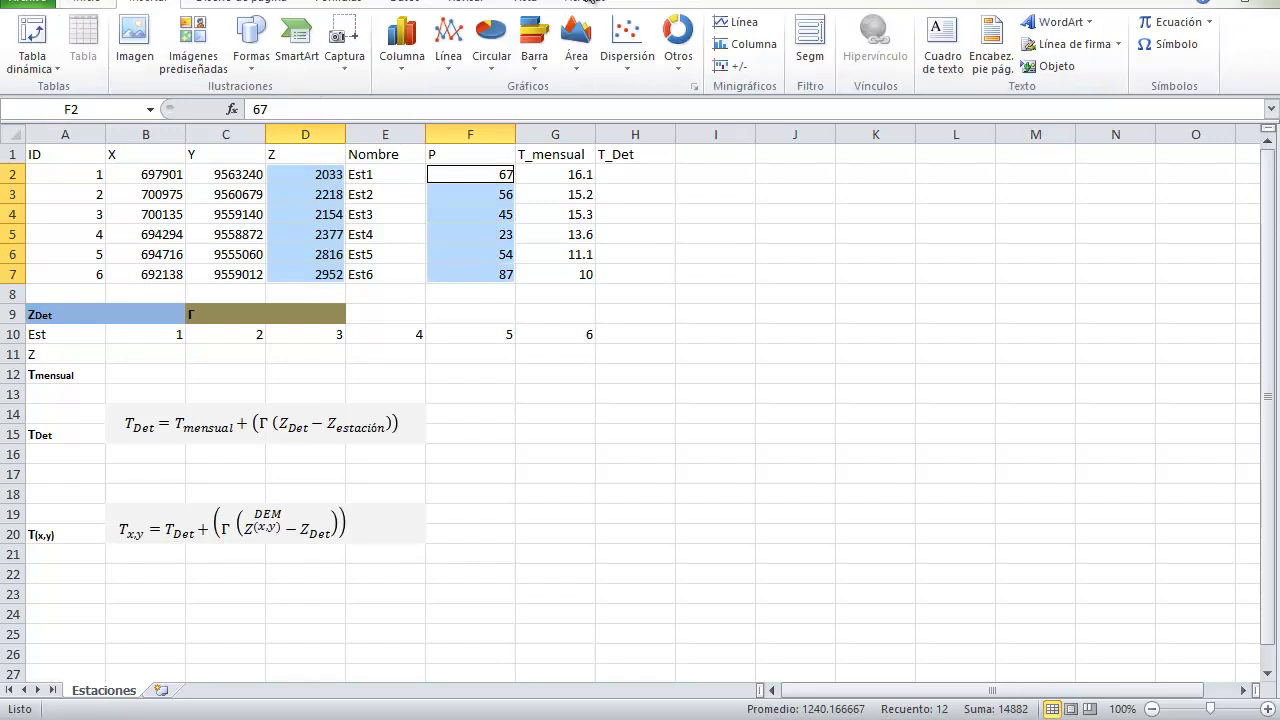
{"action": "left_click", "coordinate": [627, 45]}
{"action": "left_click", "coordinate": [626, 203]}
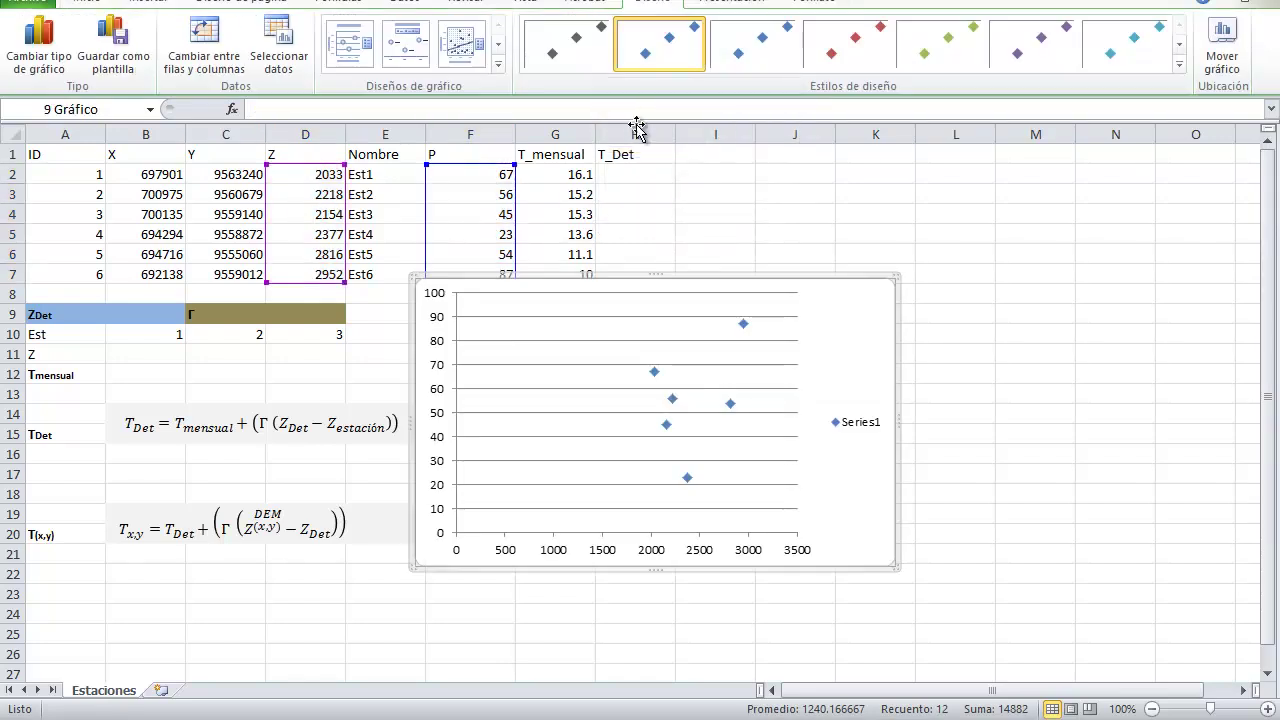
{"action": "left_click_drag", "start_coordinate": [760, 294], "coordinate": [792, 293]}
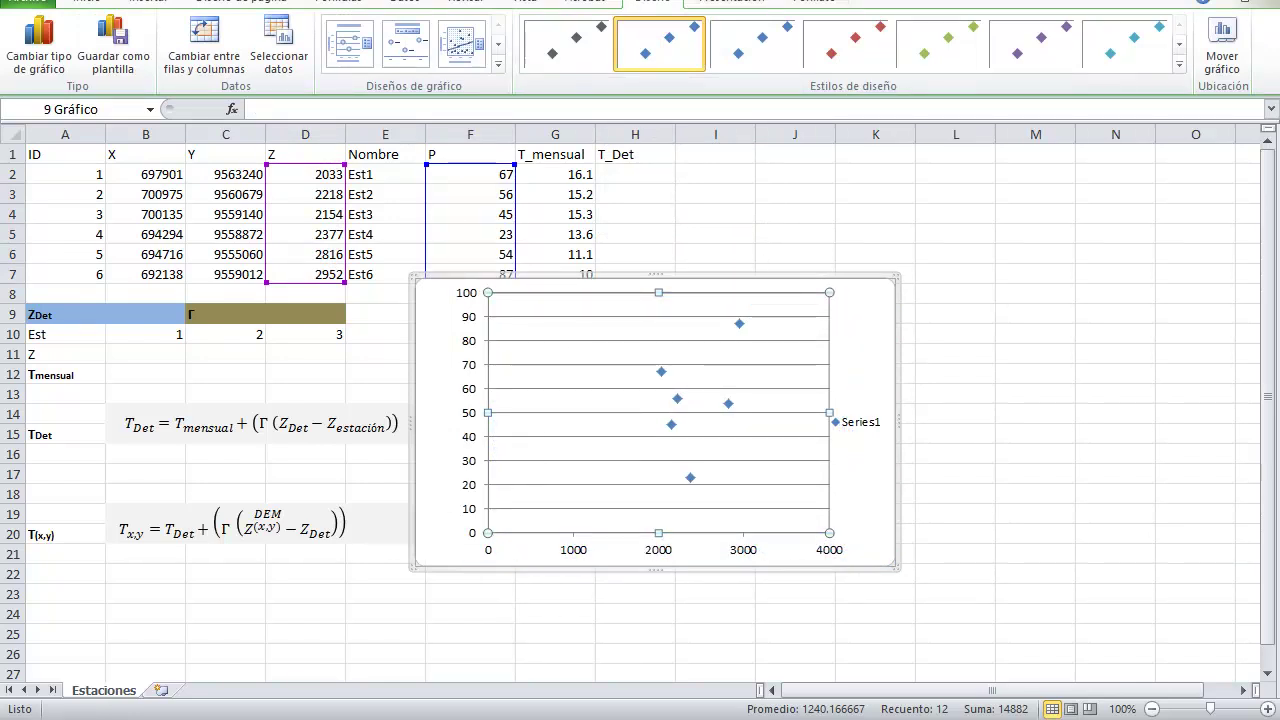
{"action": "left_click", "coordinate": [498, 64]}
{"action": "left_click", "coordinate": [461, 155]}
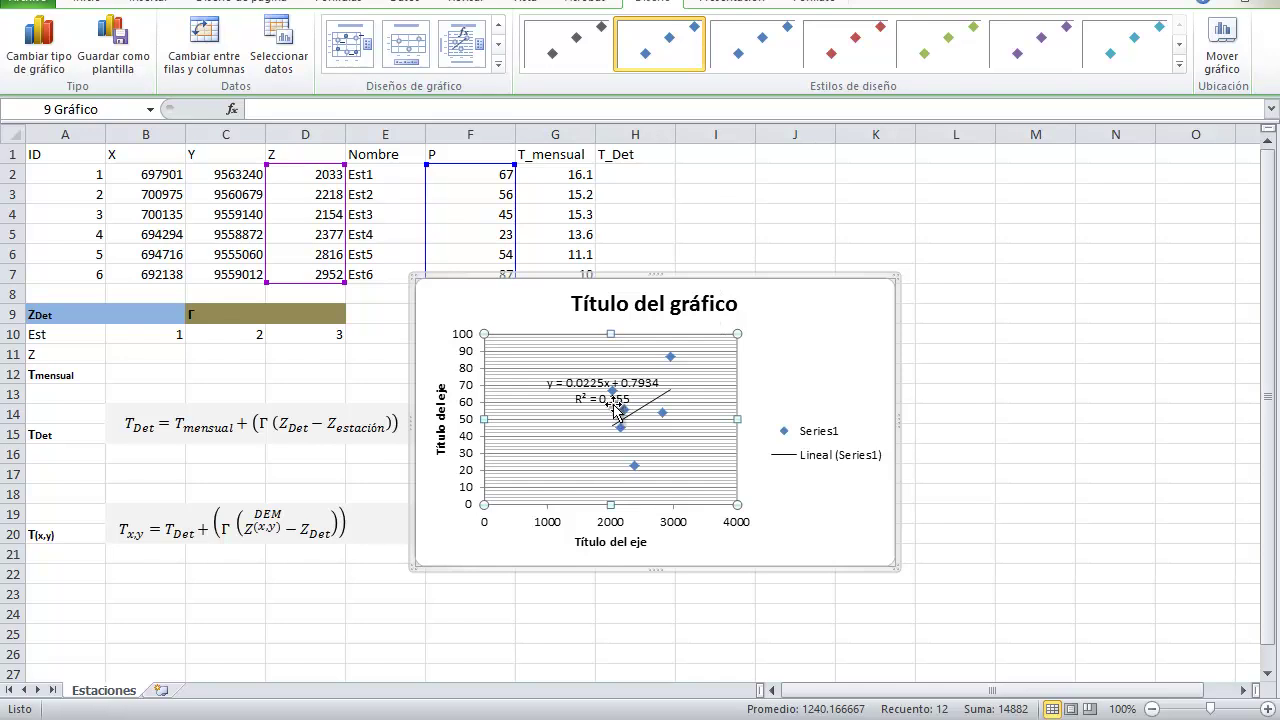
Delete the scatter chart of P against Z.
{"action": "left_click", "coordinate": [796, 280]}
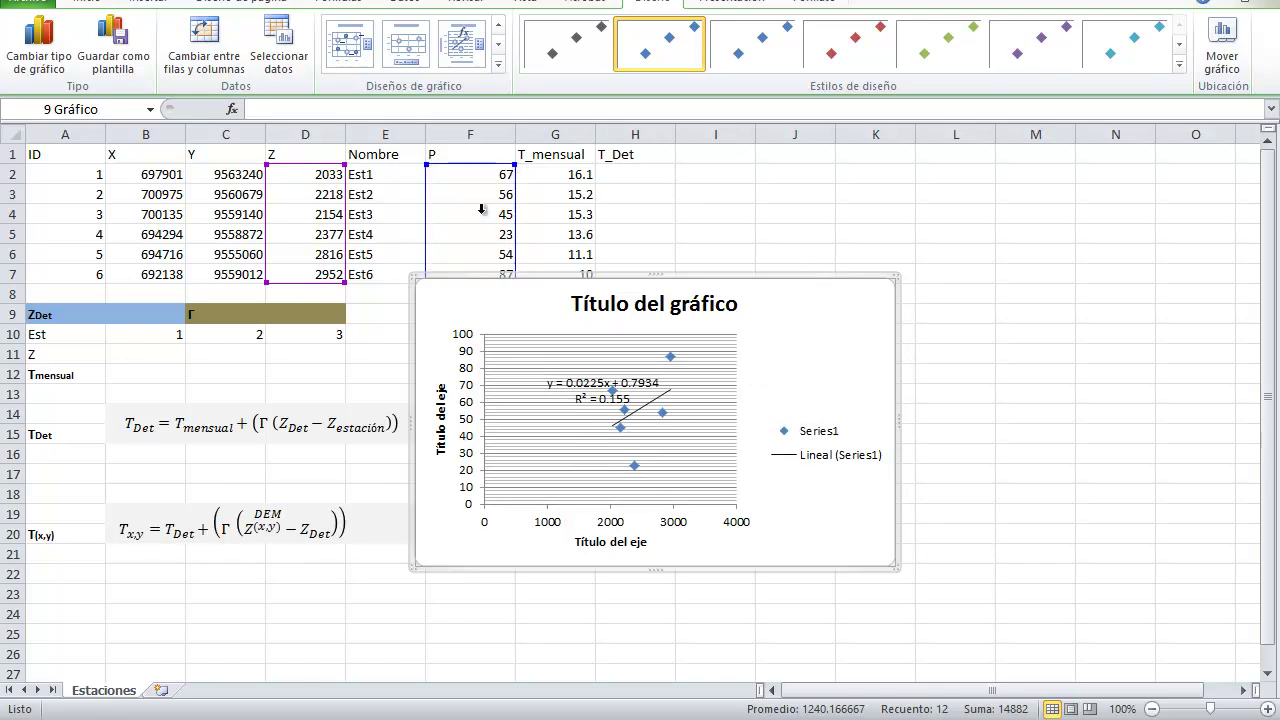
{"action": "key", "text": "Delete"}
{"action": "left_click", "coordinate": [777, 296]}
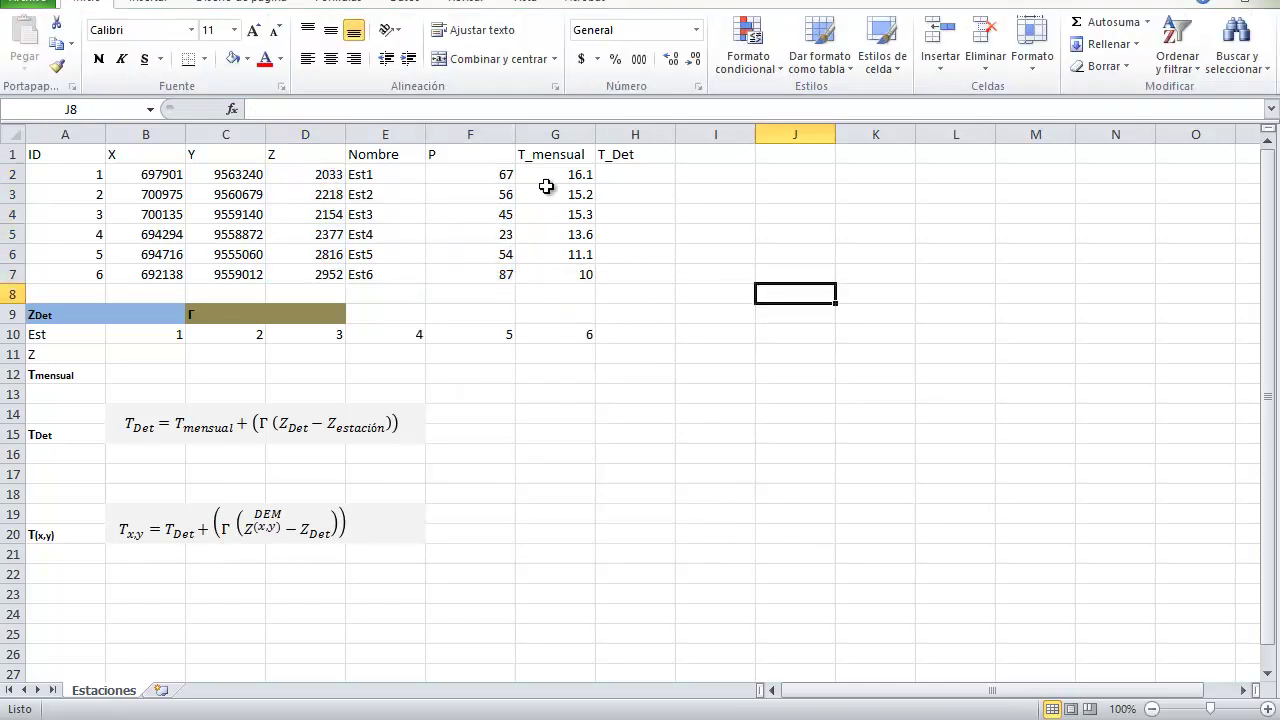
Copy the Z values from D2:D7 and paste them transposed into the Z row starting at B11.
{"action": "left_click_drag", "start_coordinate": [335, 176], "coordinate": [328, 276]}
{"action": "key", "text": "ctrl+c"}
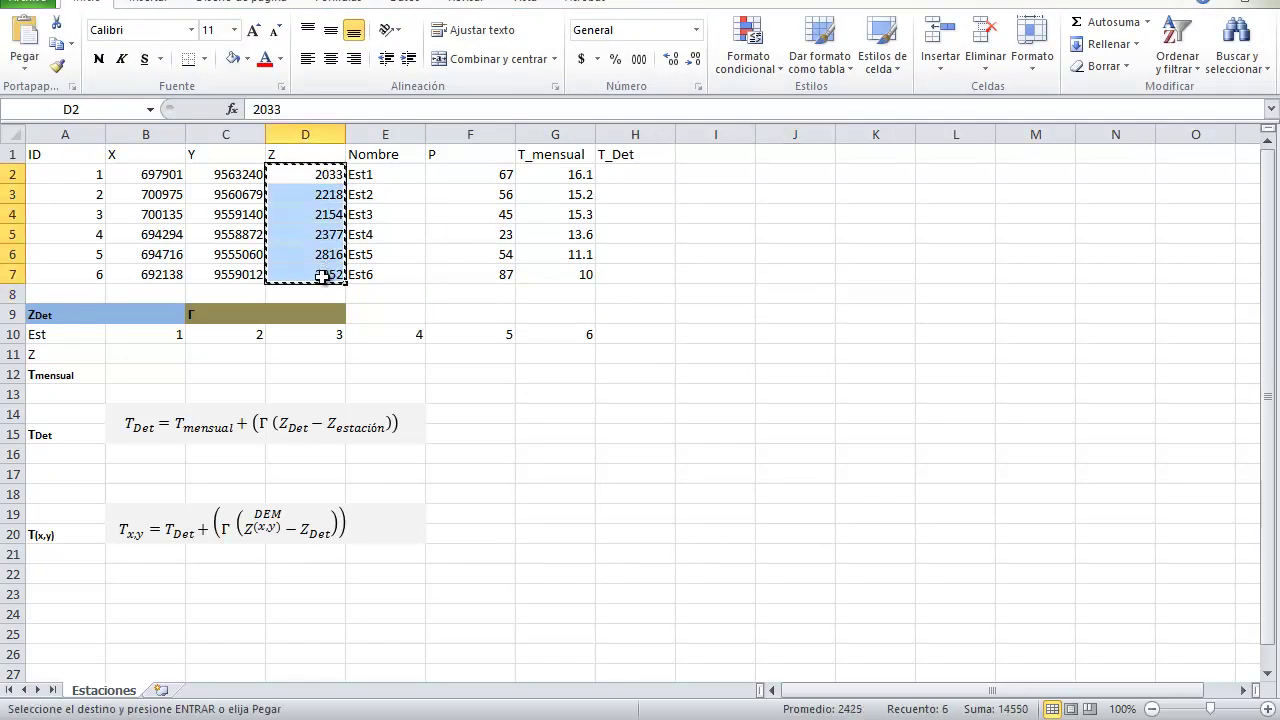
{"action": "left_click", "coordinate": [157, 354]}
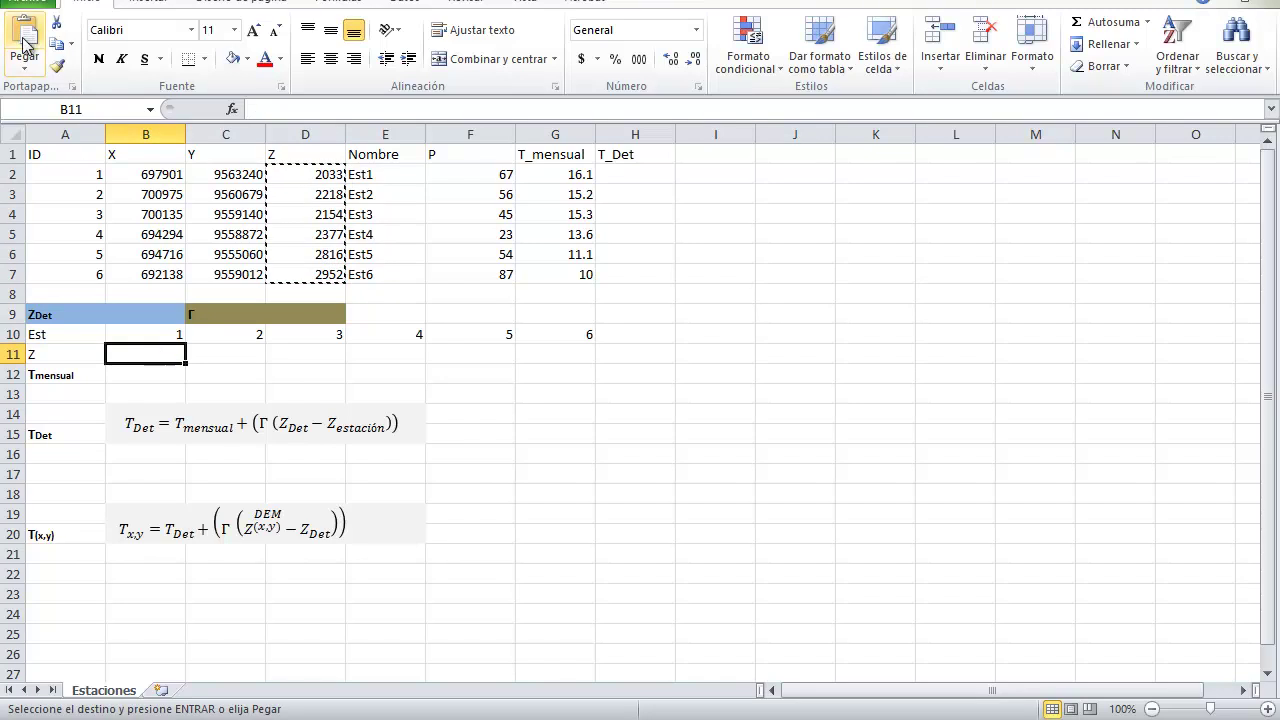
{"action": "left_click", "coordinate": [25, 68]}
{"action": "left_click", "coordinate": [77, 137]}
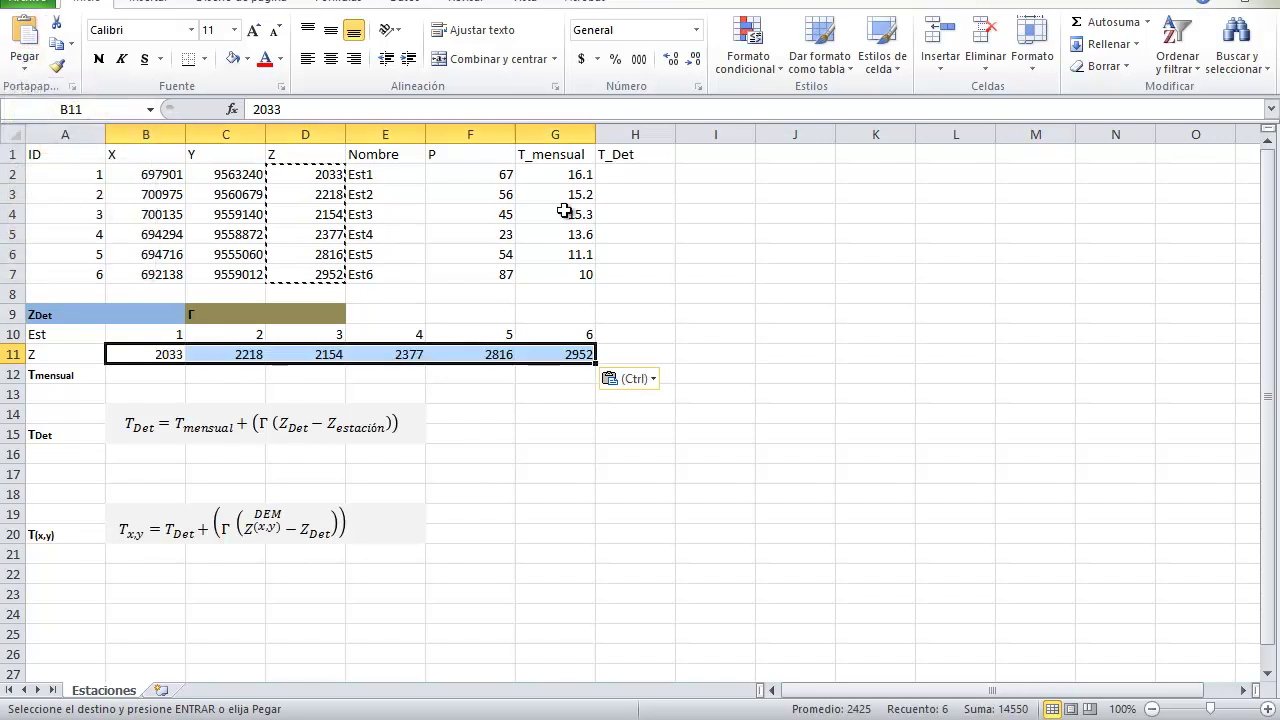
Copy the T_mensual values from G2:G7 and paste them transposed into the Tmensual row starting at B12.
{"action": "left_click_drag", "start_coordinate": [569, 178], "coordinate": [566, 278]}
{"action": "key", "text": "ctrl+c"}
{"action": "left_click", "coordinate": [158, 374]}
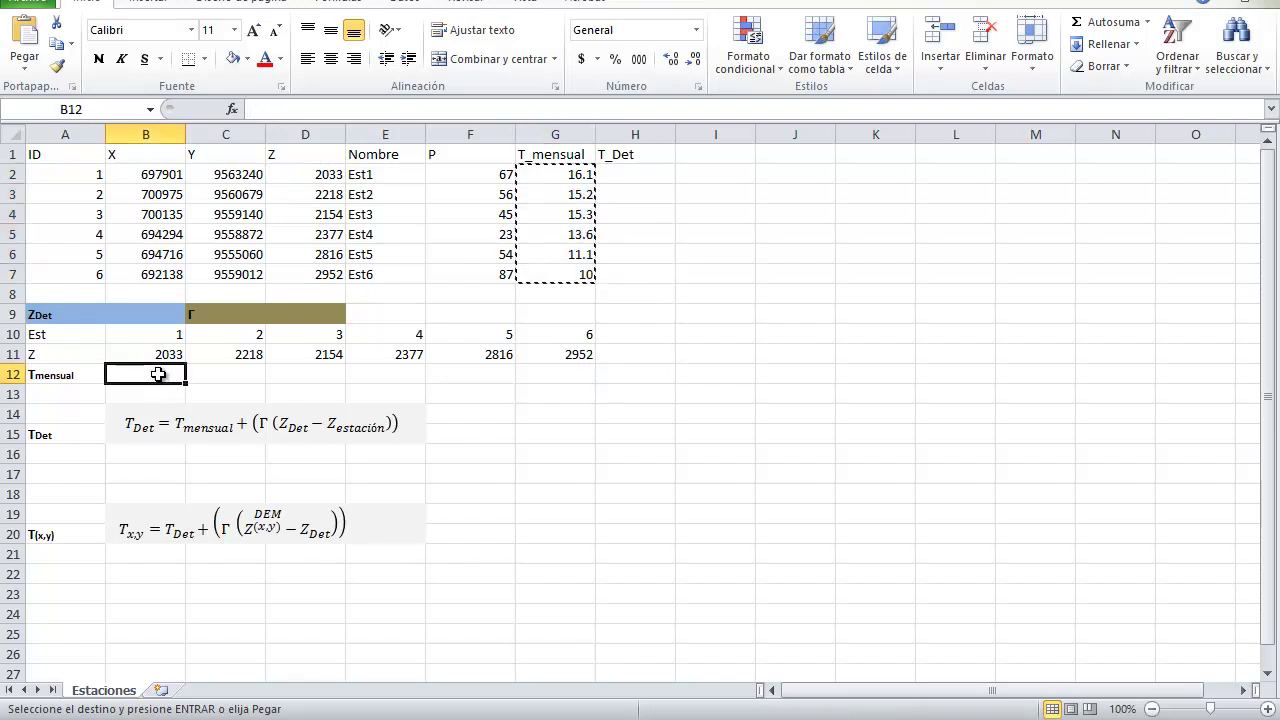
{"action": "left_click", "coordinate": [25, 66]}
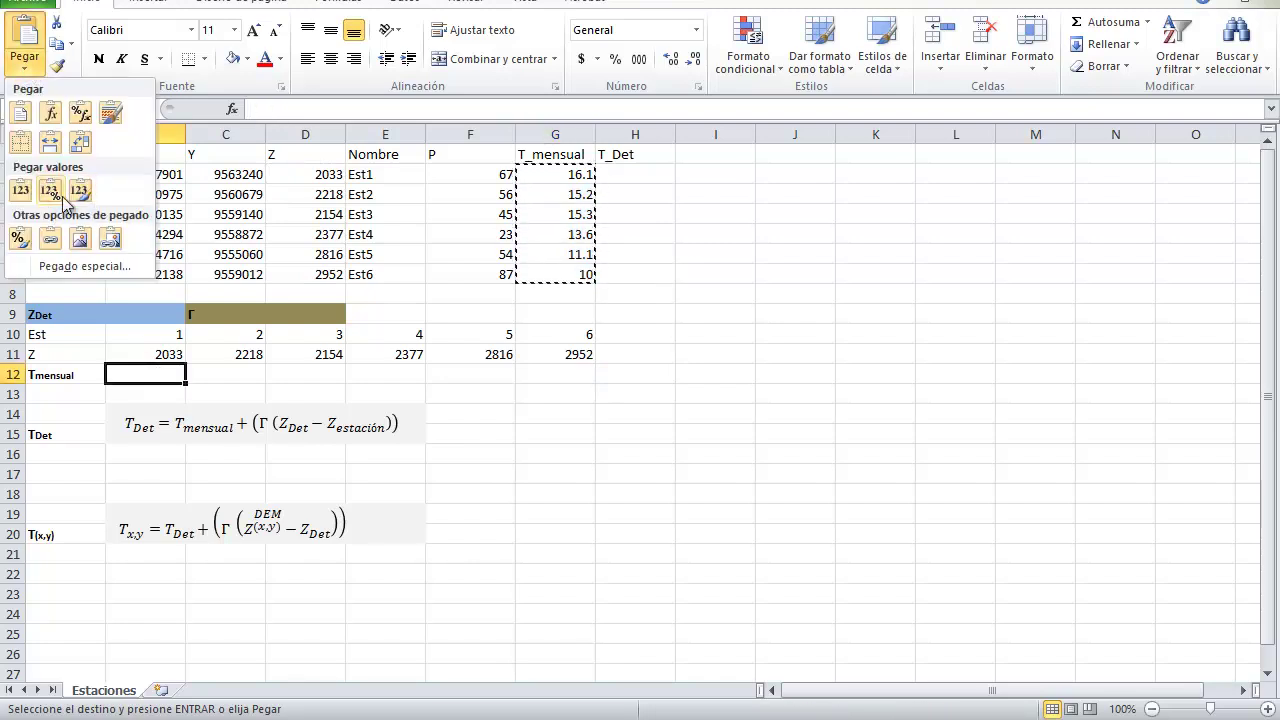
{"action": "left_click", "coordinate": [80, 142]}
Insert a markers-only scatter chart of Tmensual against Z from B11:G12 and place it beside the data tables.
{"action": "left_click", "coordinate": [170, 352]}
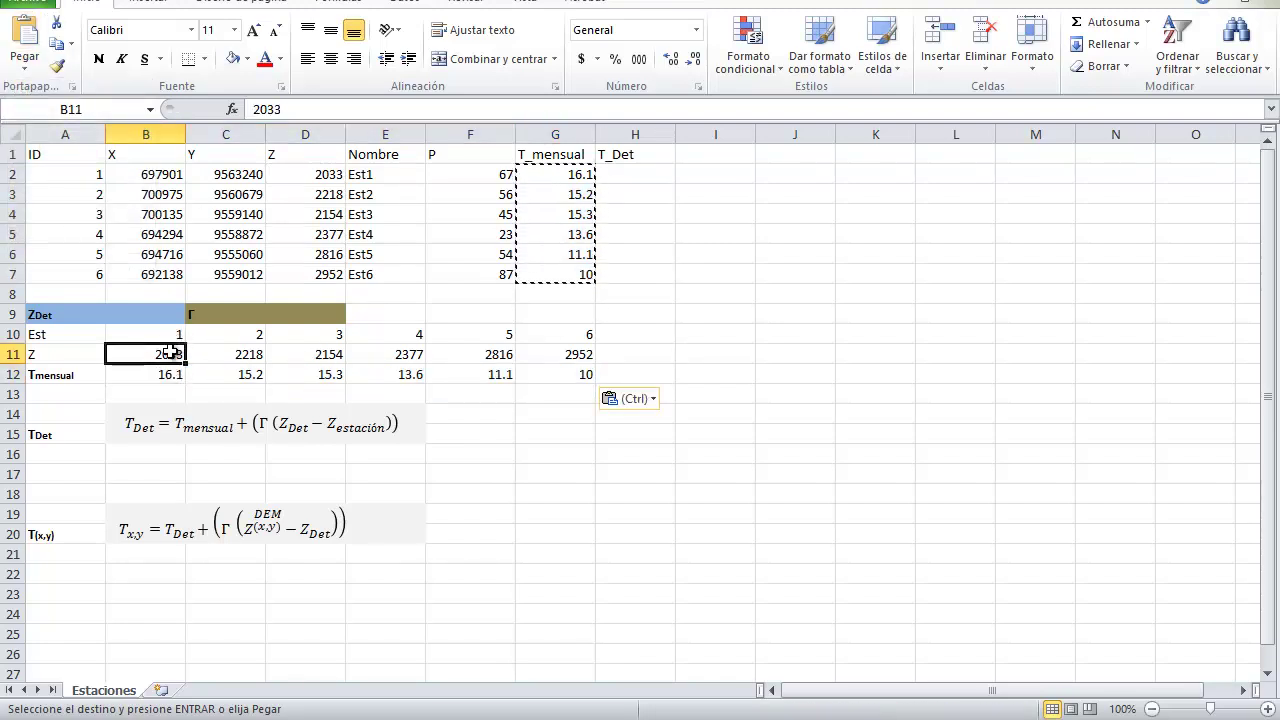
{"action": "left_click_drag", "start_coordinate": [170, 352], "coordinate": [560, 374]}
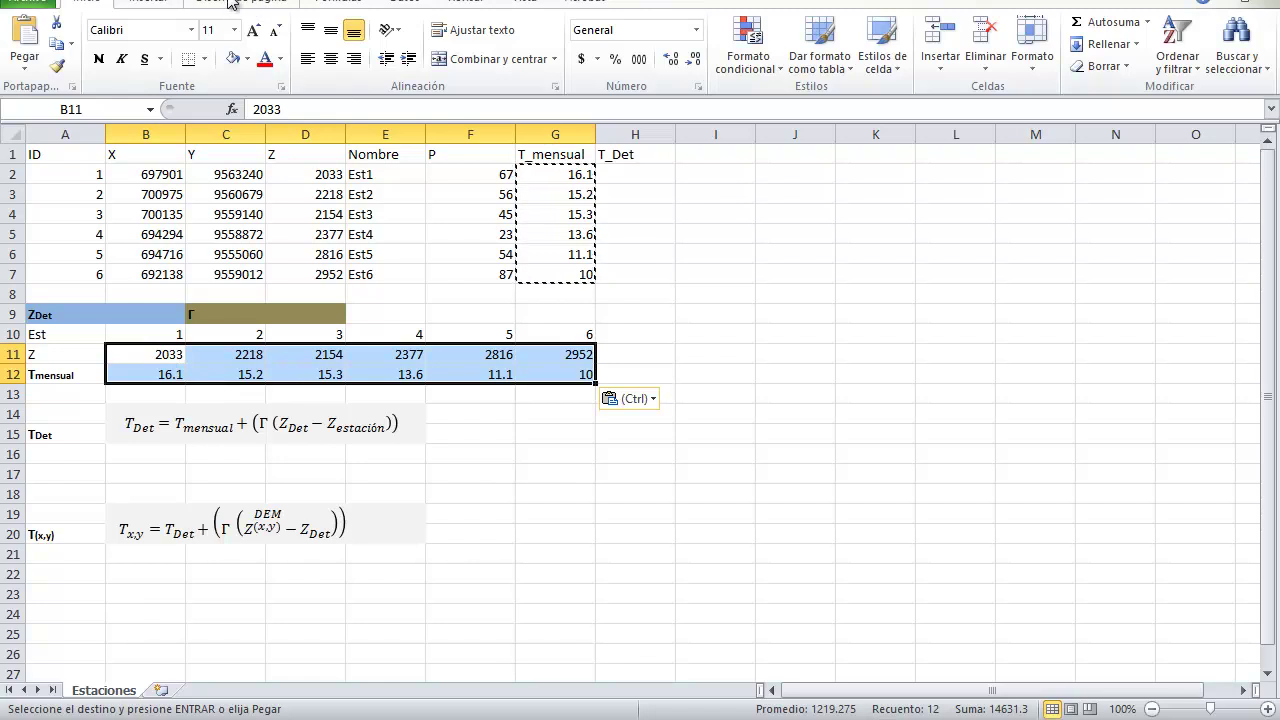
{"action": "left_click", "coordinate": [148, 3]}
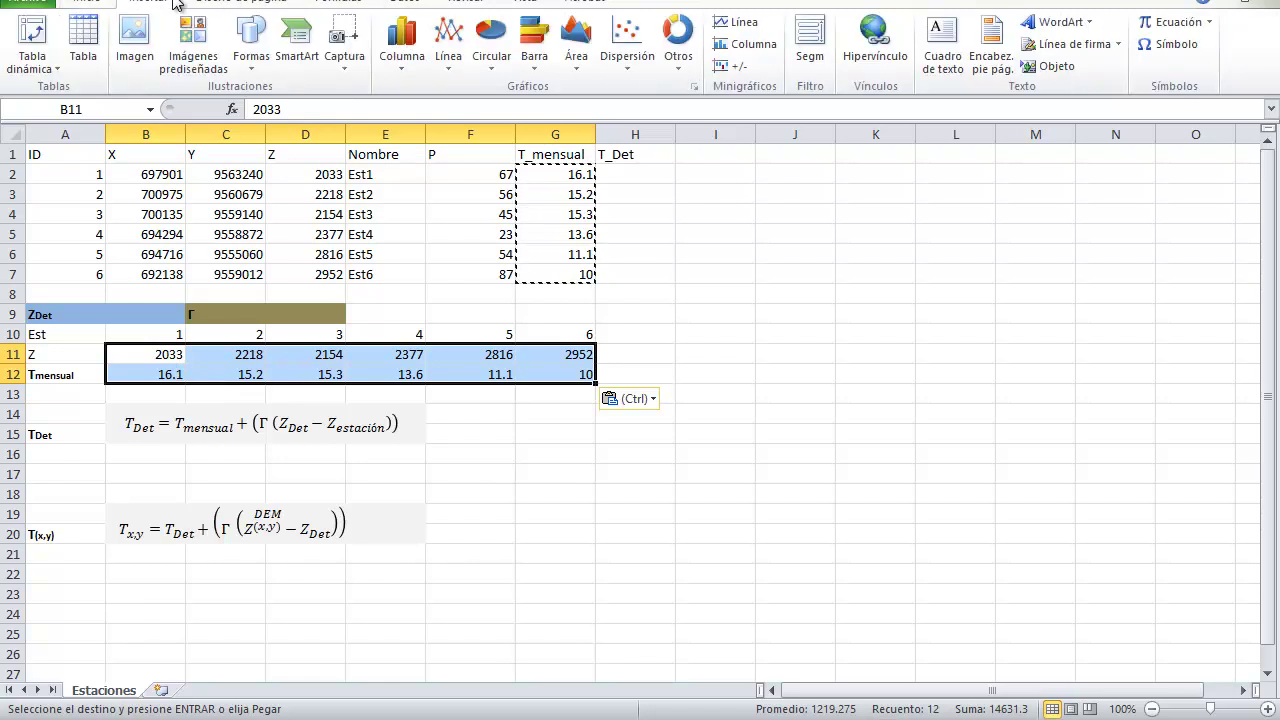
{"action": "left_click", "coordinate": [630, 62]}
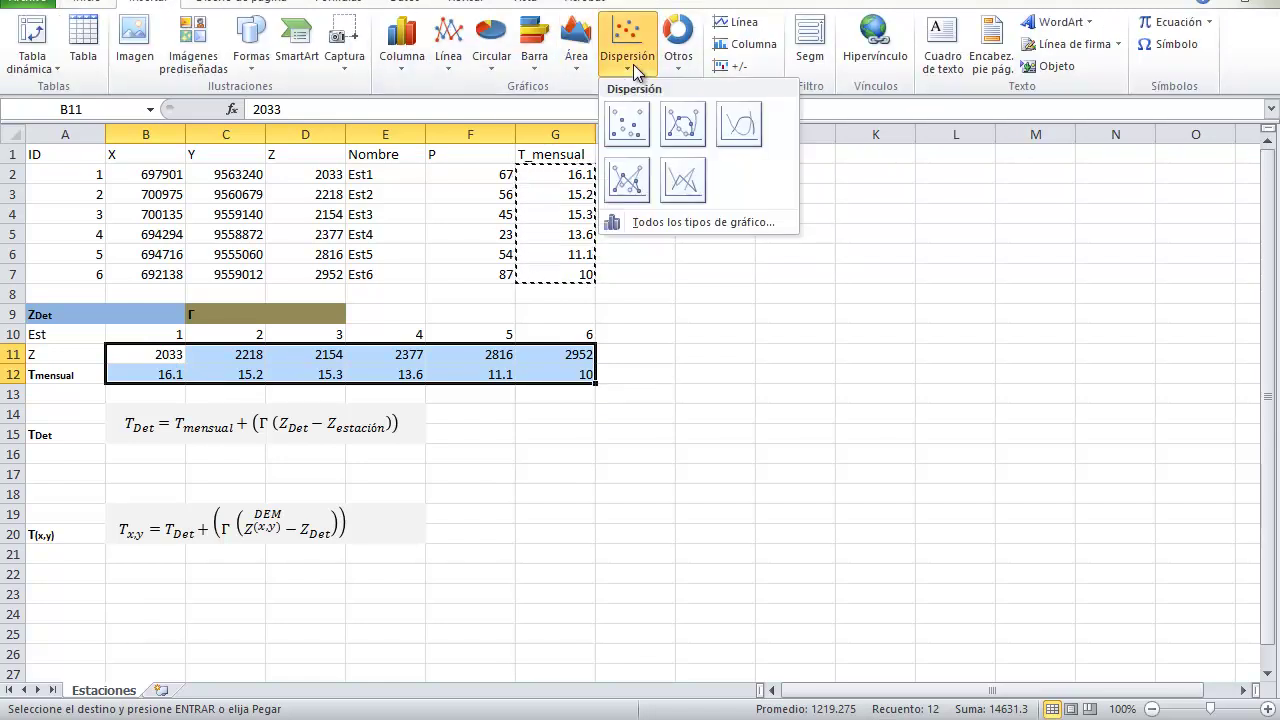
{"action": "left_click", "coordinate": [630, 130]}
{"action": "left_click_drag", "start_coordinate": [732, 286], "coordinate": [942, 248]}
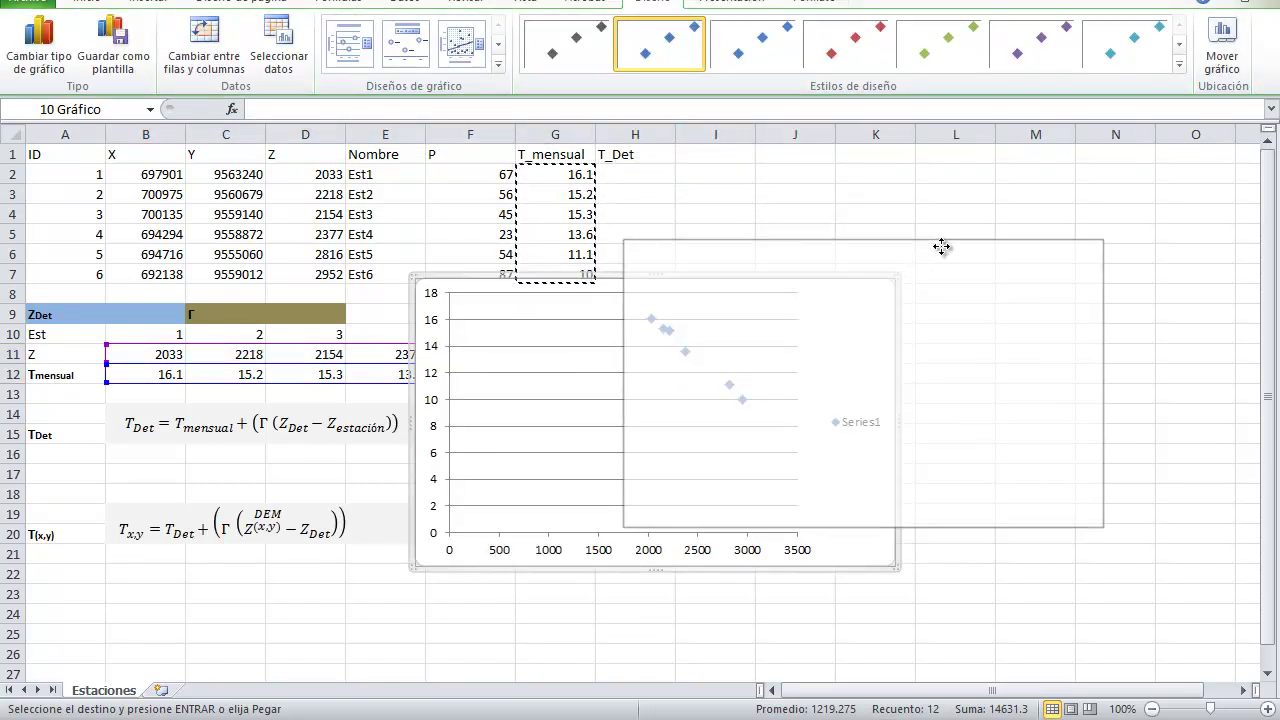
{"action": "left_click", "coordinate": [810, 199]}
{"action": "key", "text": "Escape"}
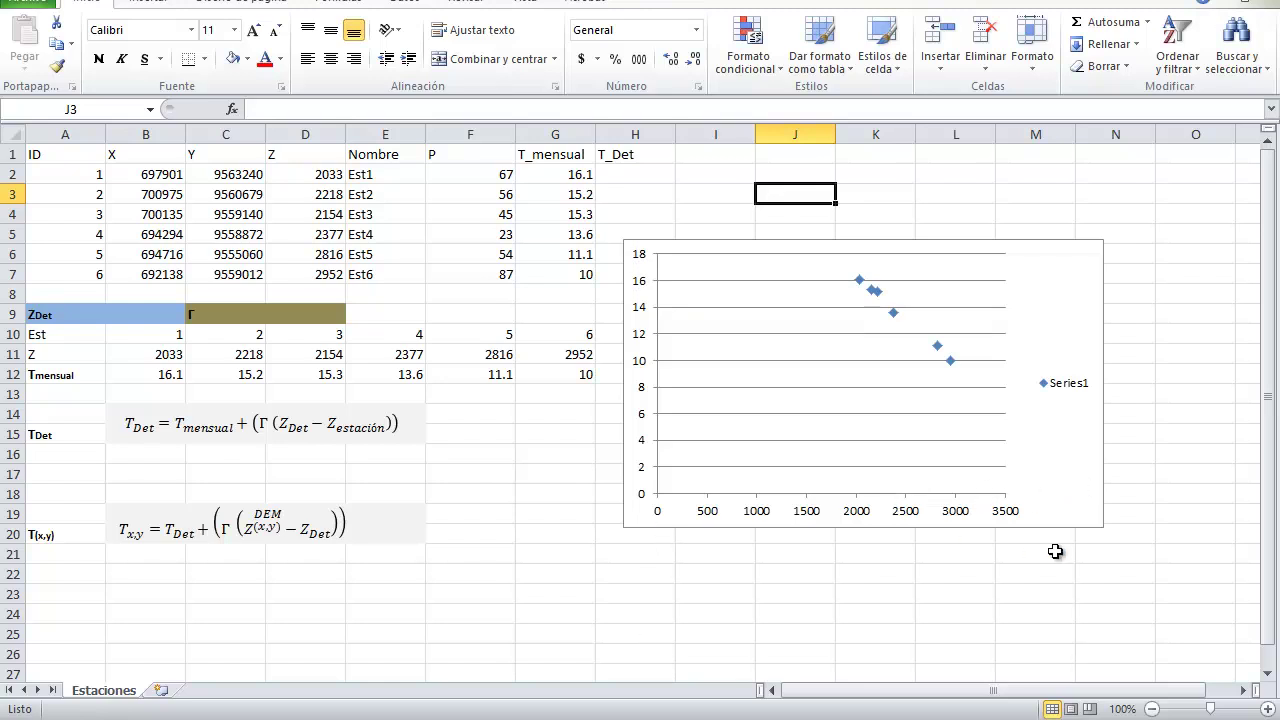
Apply the chart layout with titles, a linear trendline, its equation and R² to the Tmensual scatter chart.
{"action": "left_click", "coordinate": [846, 310]}
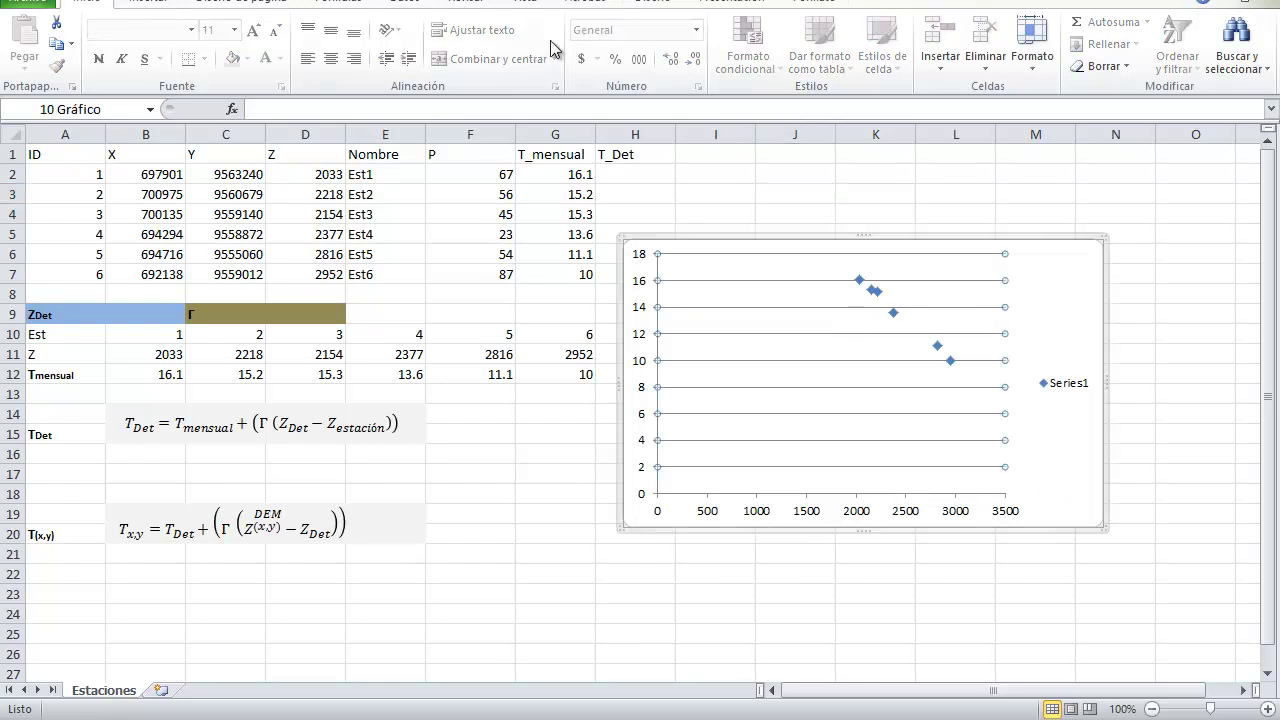
{"action": "left_click", "coordinate": [668, 4]}
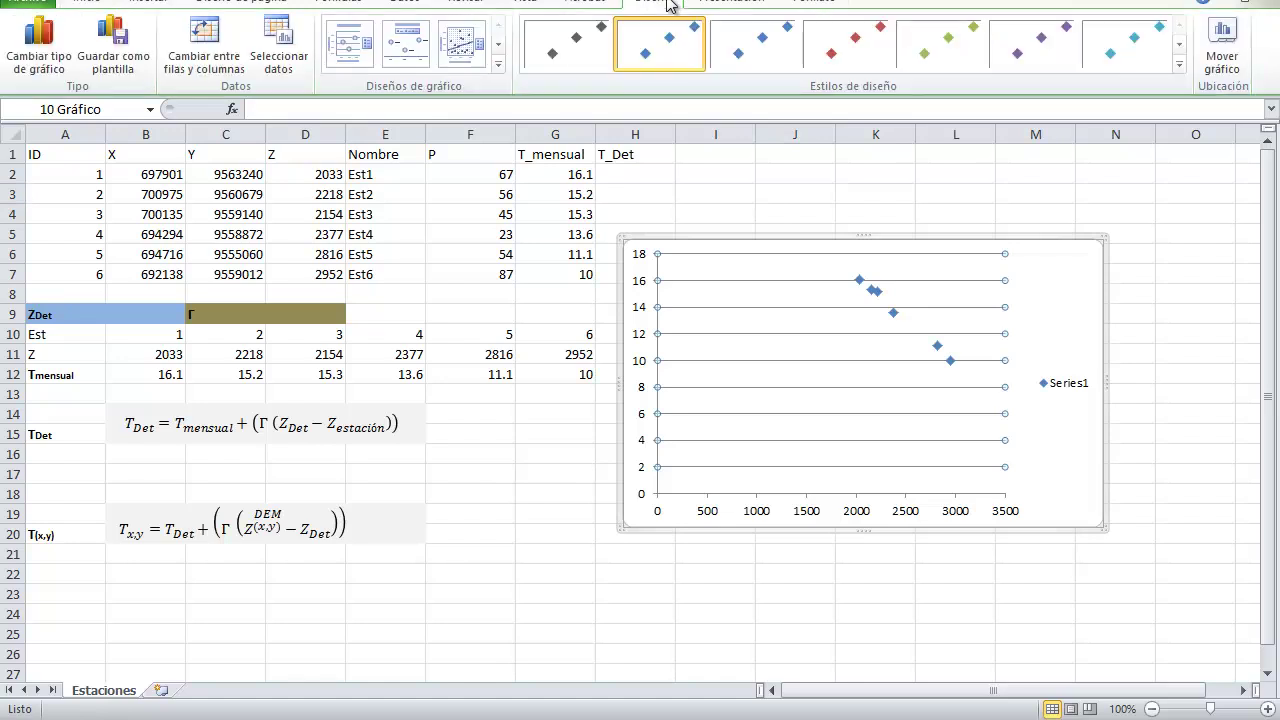
{"action": "left_click", "coordinate": [497, 68]}
{"action": "left_click", "coordinate": [468, 152]}
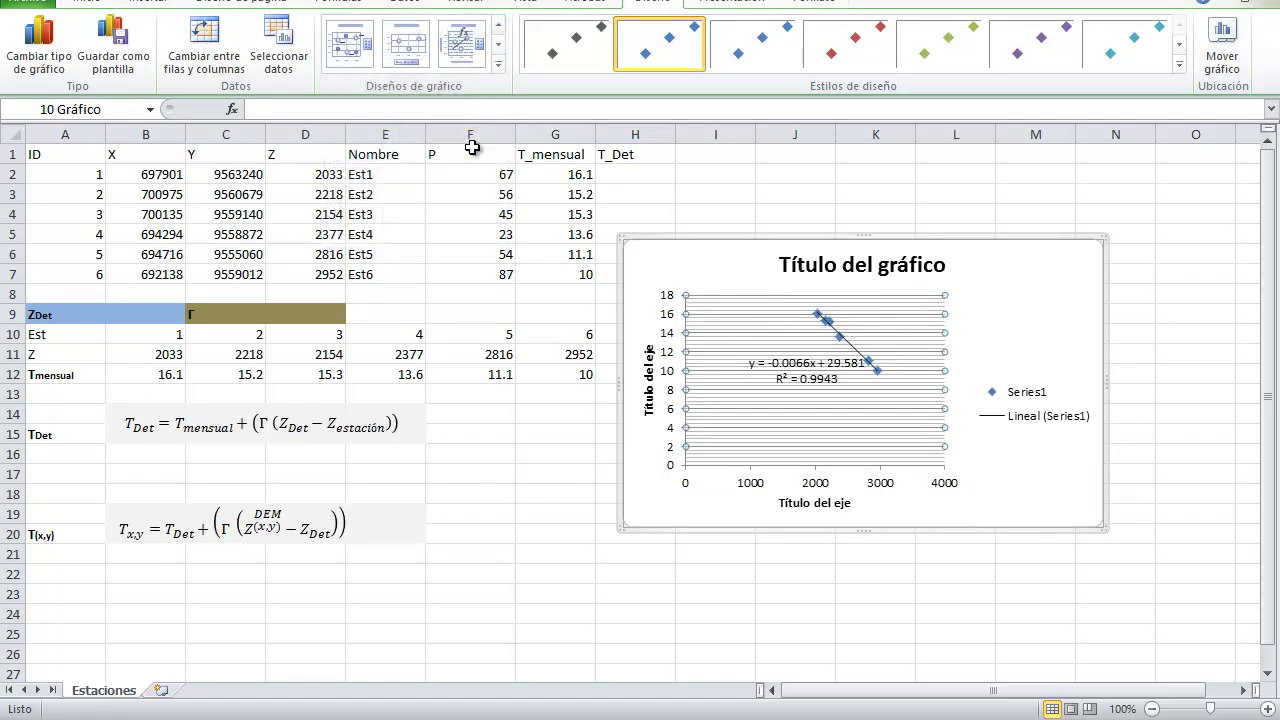
Set the chart's vertical axis to a fixed minimum of 6 and a fixed minor unit of 1.
{"action": "double_click", "coordinate": [673, 368]}
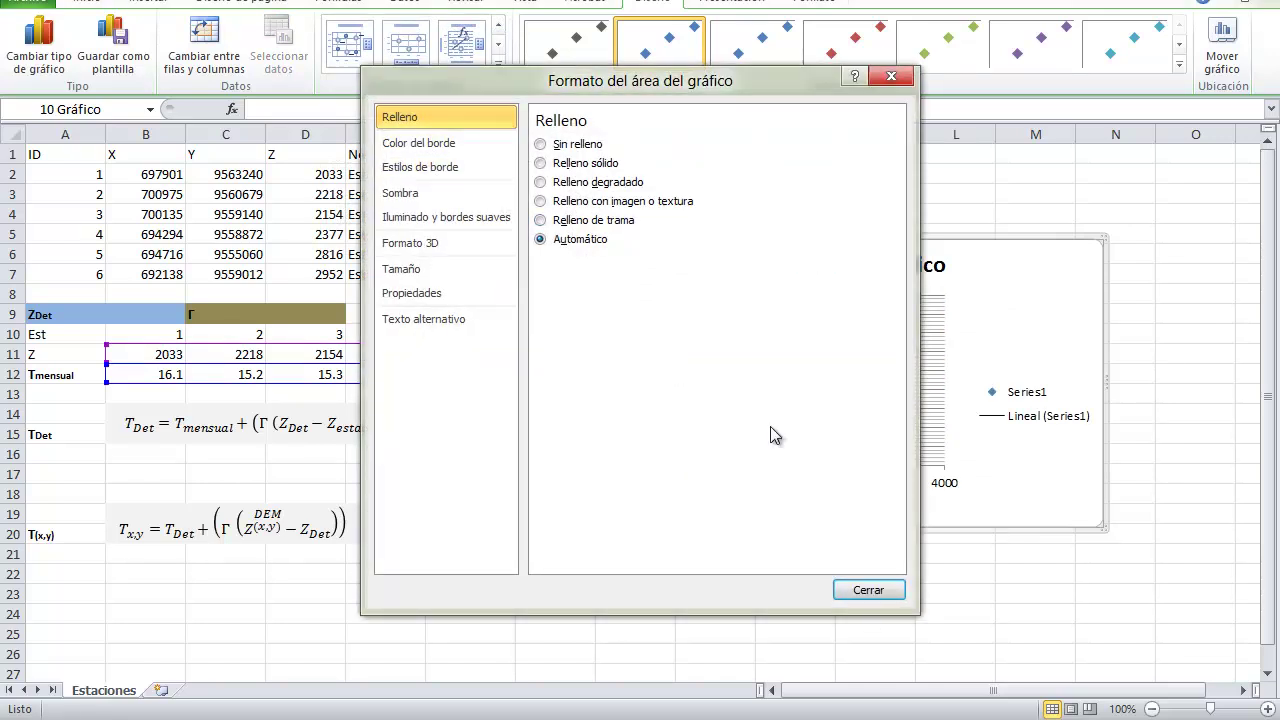
{"action": "left_click", "coordinate": [868, 591]}
{"action": "left_click", "coordinate": [670, 390]}
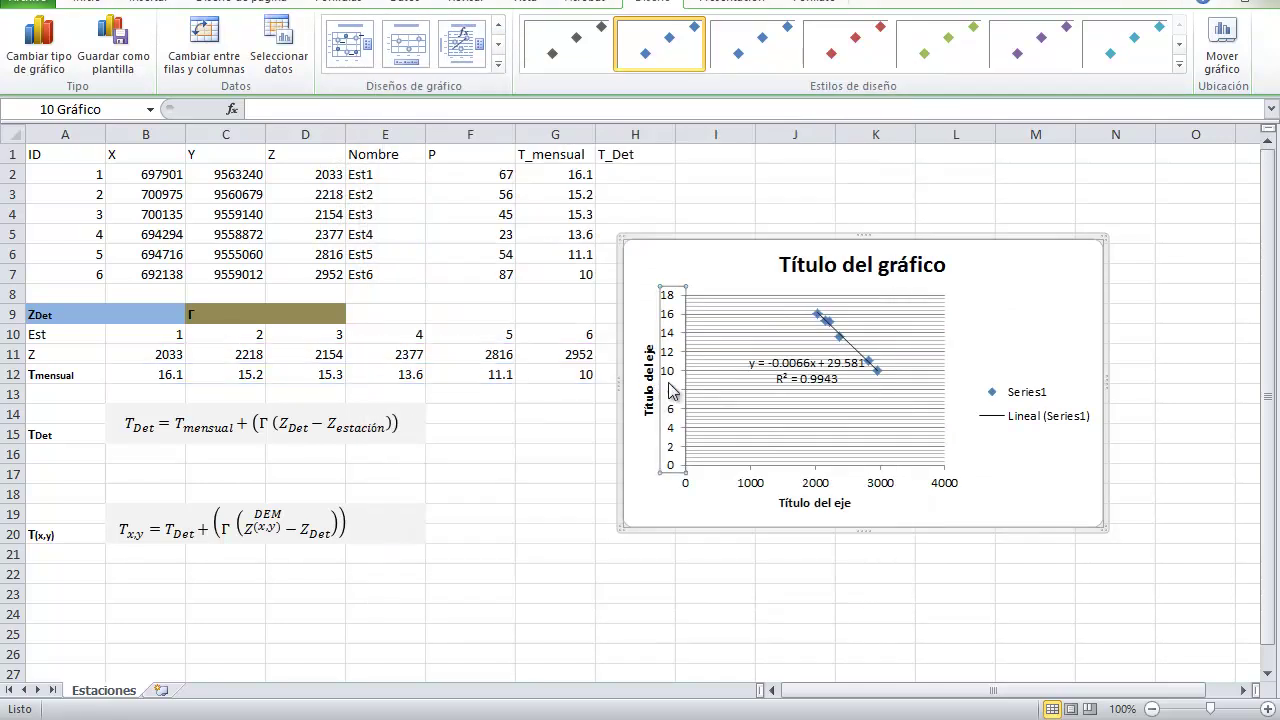
{"action": "double_click", "coordinate": [670, 390]}
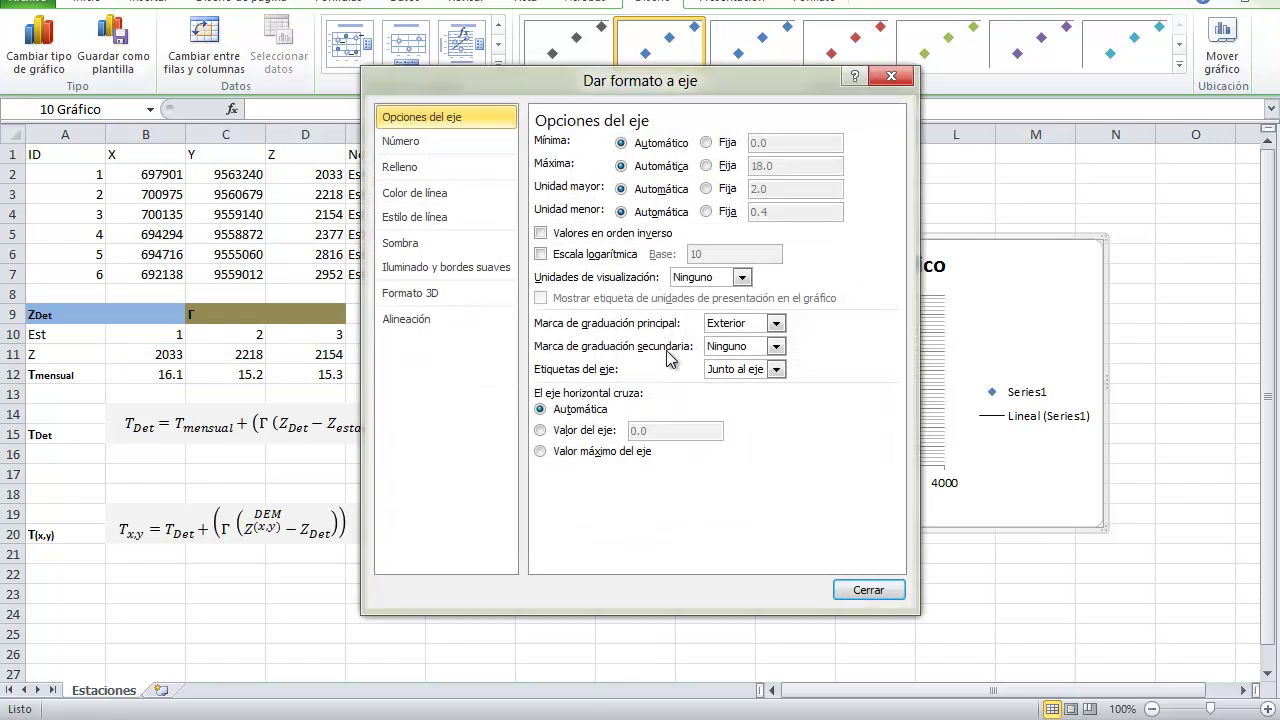
{"action": "left_click", "coordinate": [708, 142]}
{"action": "left_click", "coordinate": [731, 146]}
{"action": "type", "text": "6"}
{"action": "left_click", "coordinate": [708, 212]}
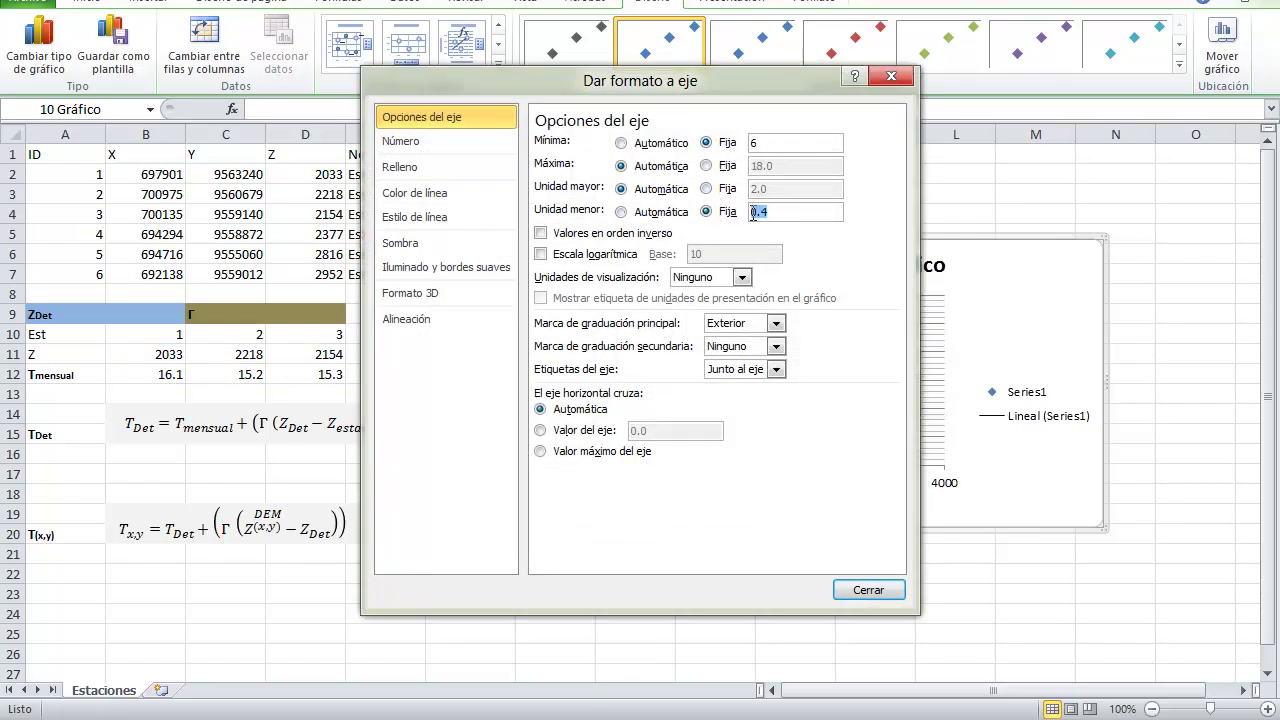
{"action": "type", "text": "1"}
{"action": "left_click", "coordinate": [866, 590]}
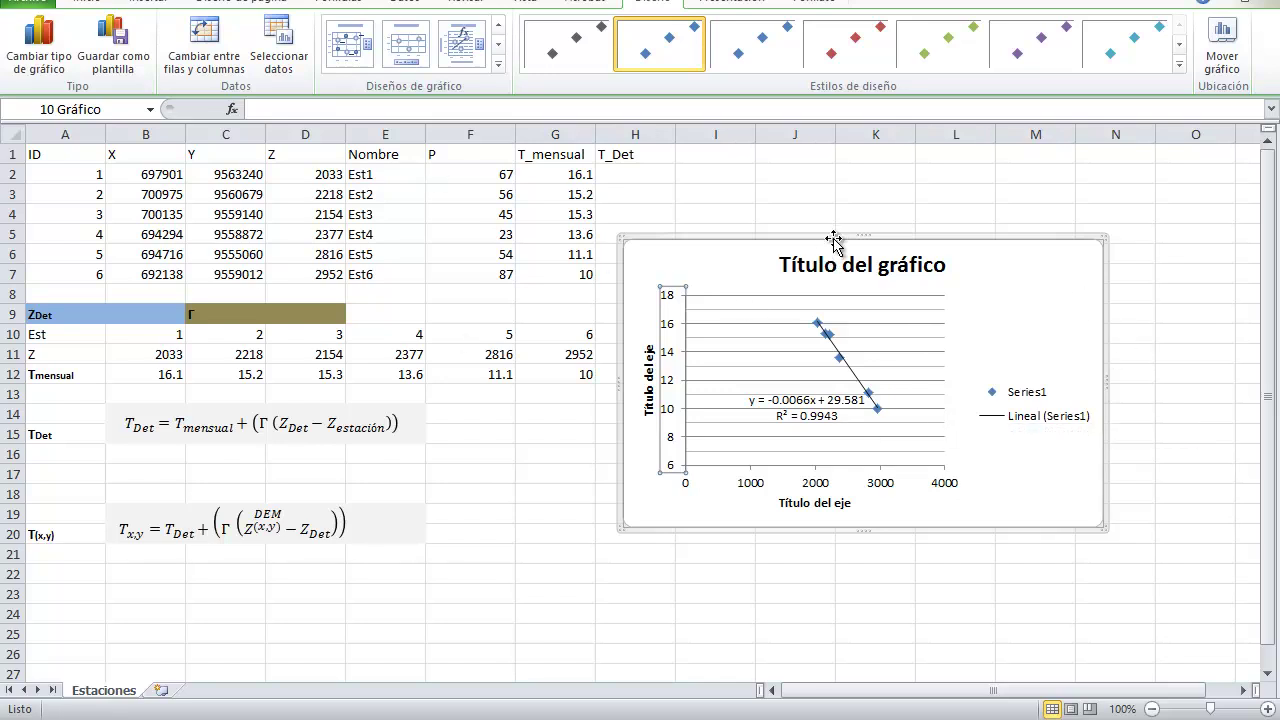
Move the scatter chart farther from the data tables and enter the trendline slope -0.0066 as Γ in D9.
{"action": "left_click_drag", "start_coordinate": [836, 237], "coordinate": [890, 199]}
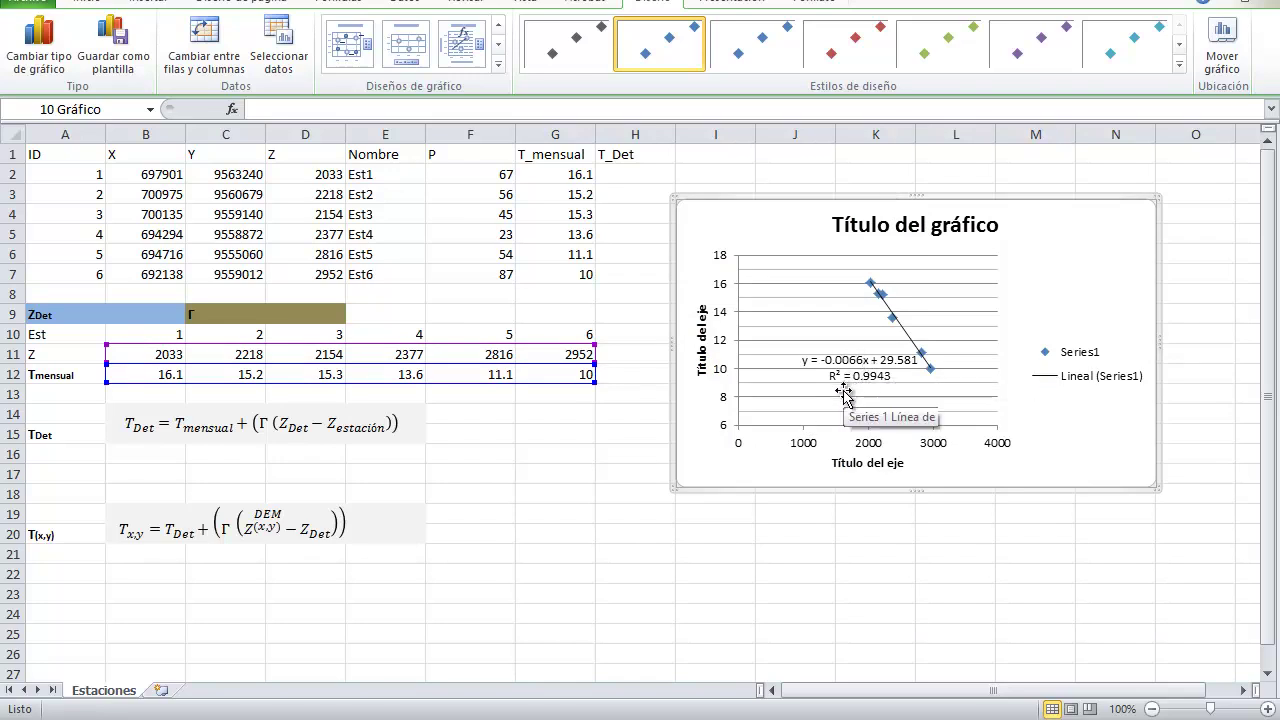
{"action": "left_click", "coordinate": [315, 318]}
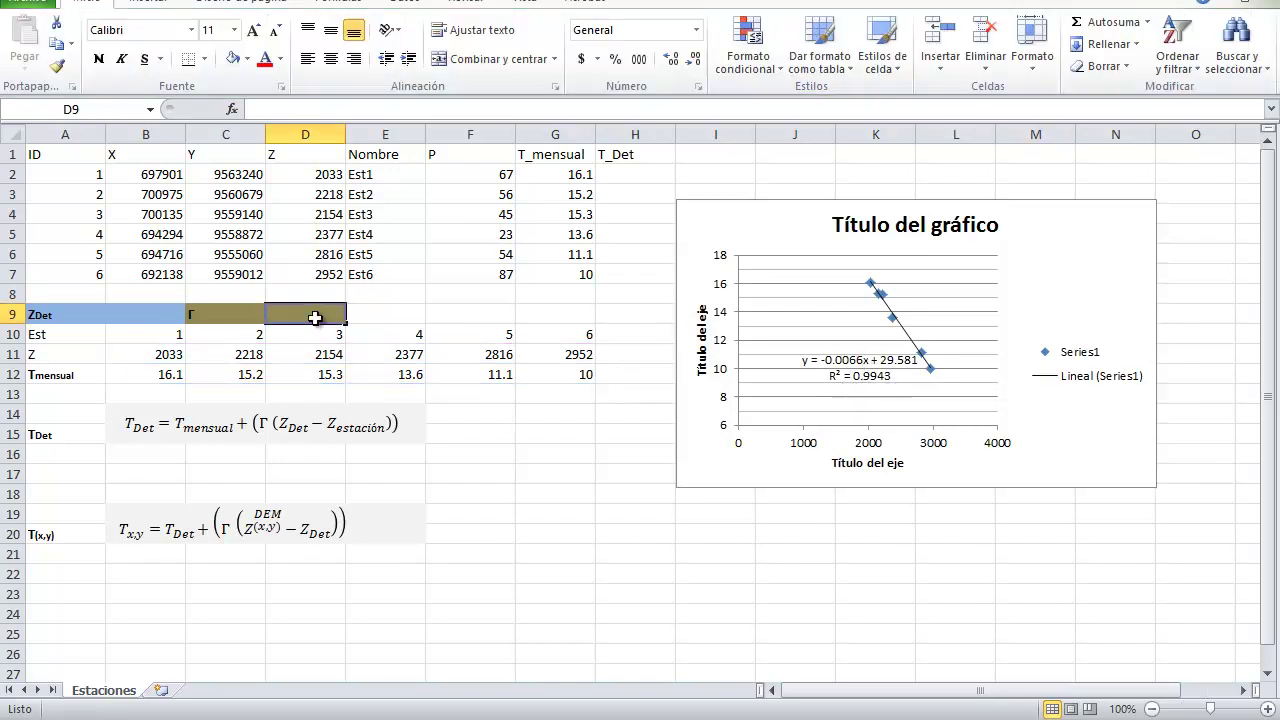
{"action": "type", "text": "-0.0066"}
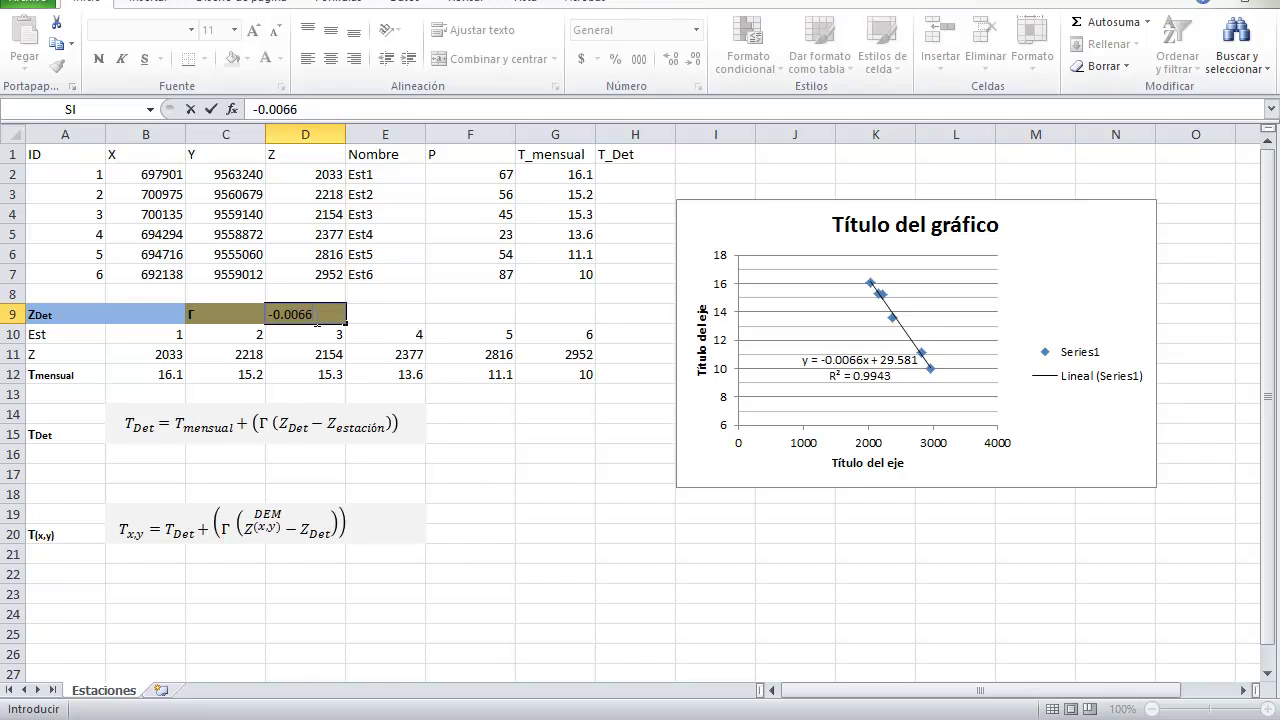
{"action": "key", "text": "Return"}
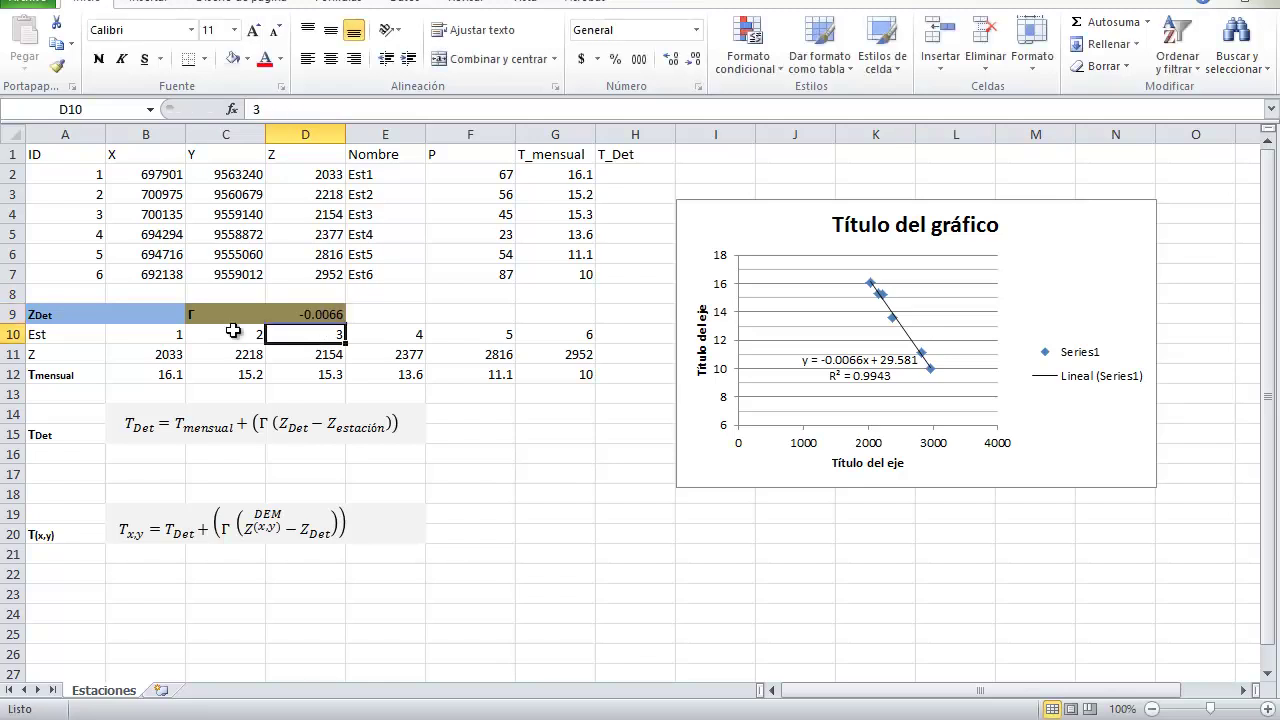
Set the ZDet reference altitude in B9 to 2000.
{"action": "left_click", "coordinate": [133, 316]}
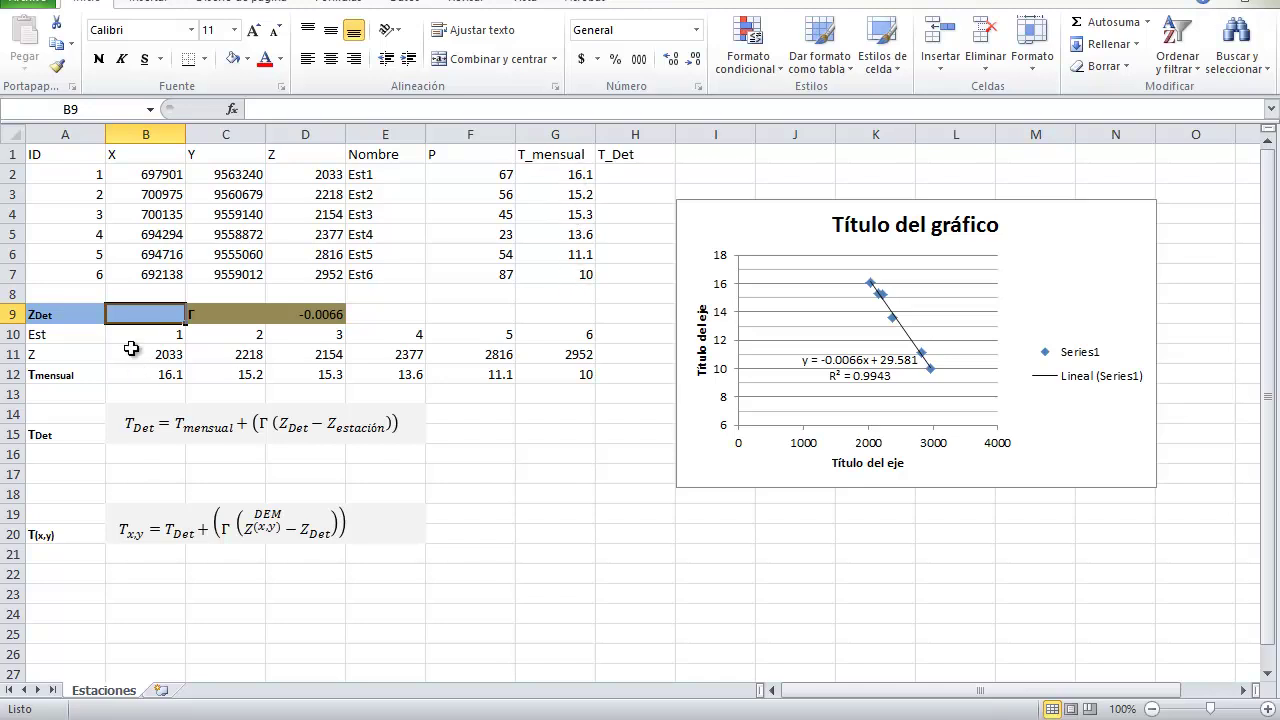
{"action": "type", "text": "0"}
{"action": "key", "text": "Return"}
{"action": "key", "text": "Up"}
{"action": "type", "text": "2000"}
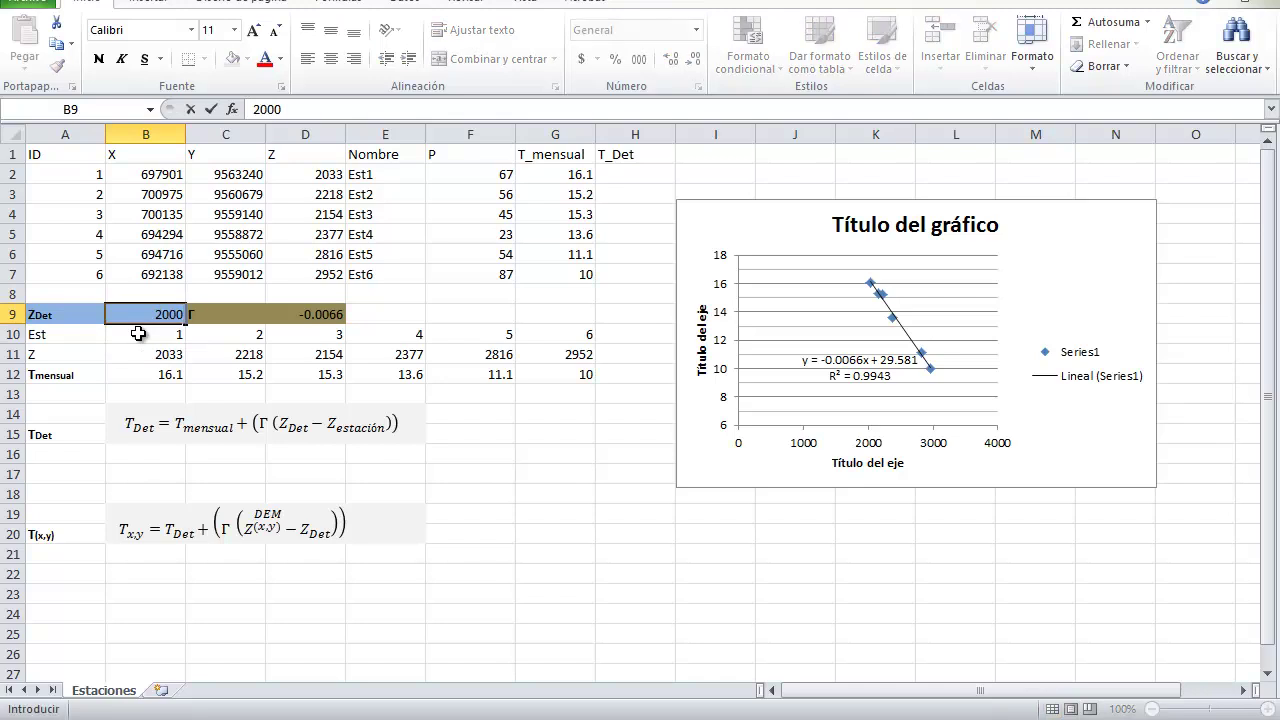
{"action": "key", "text": "Return"}
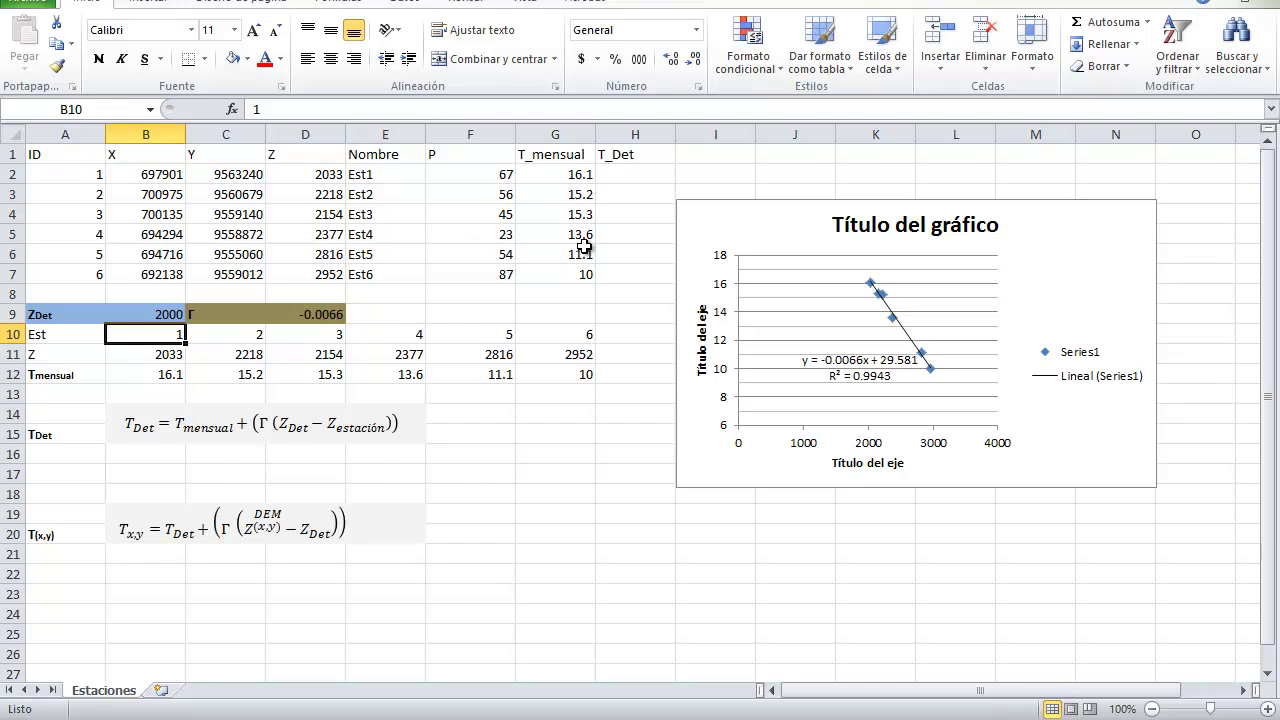
{"action": "left_click", "coordinate": [575, 175]}
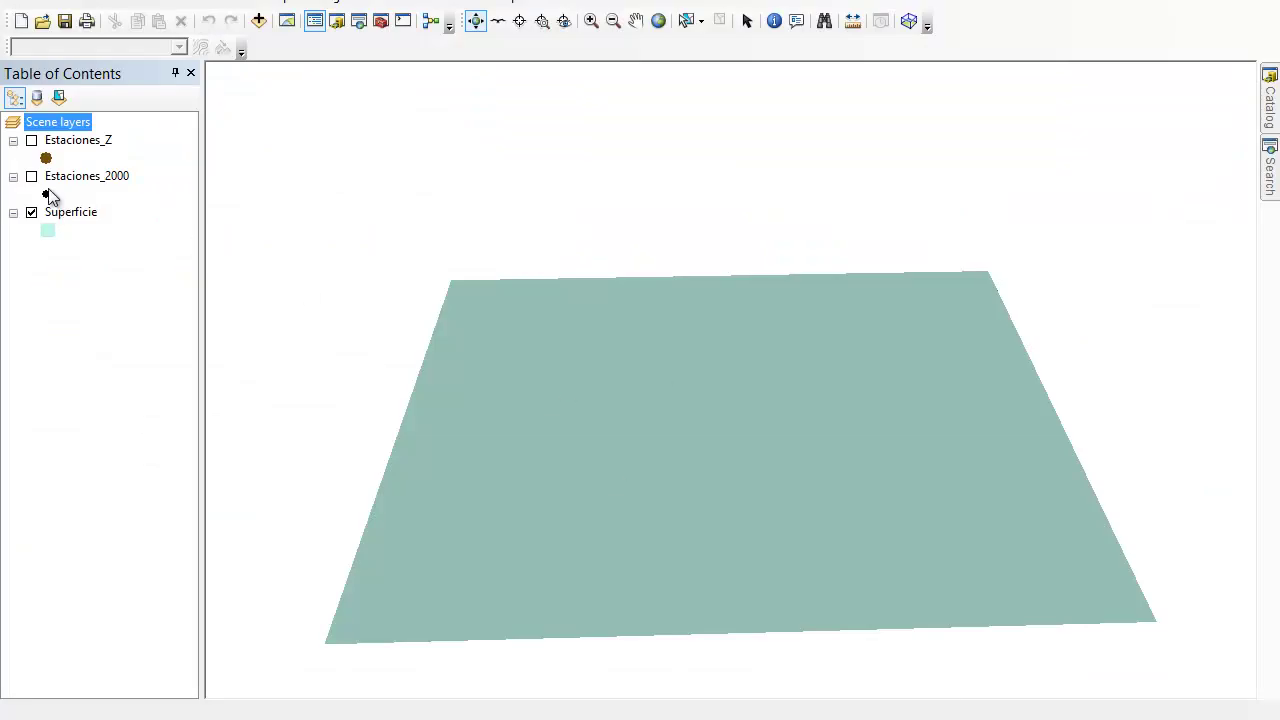
Switch to ArcScene, show the Estaciones_2000 layer and examine its points' heights relative to the Superficie plane.
{"action": "left_click", "coordinate": [31, 177]}
{"action": "left_click_drag", "start_coordinate": [677, 502], "coordinate": [662, 475]}
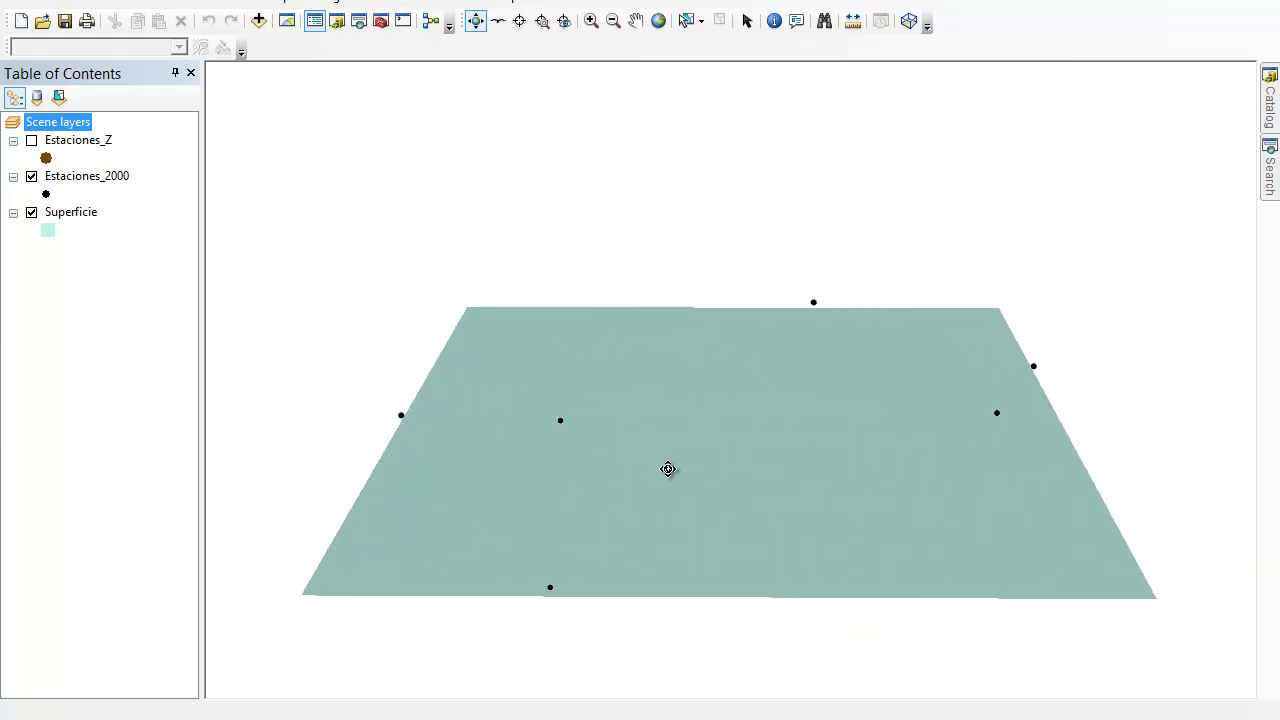
{"action": "left_click_drag", "start_coordinate": [797, 494], "coordinate": [901, 406]}
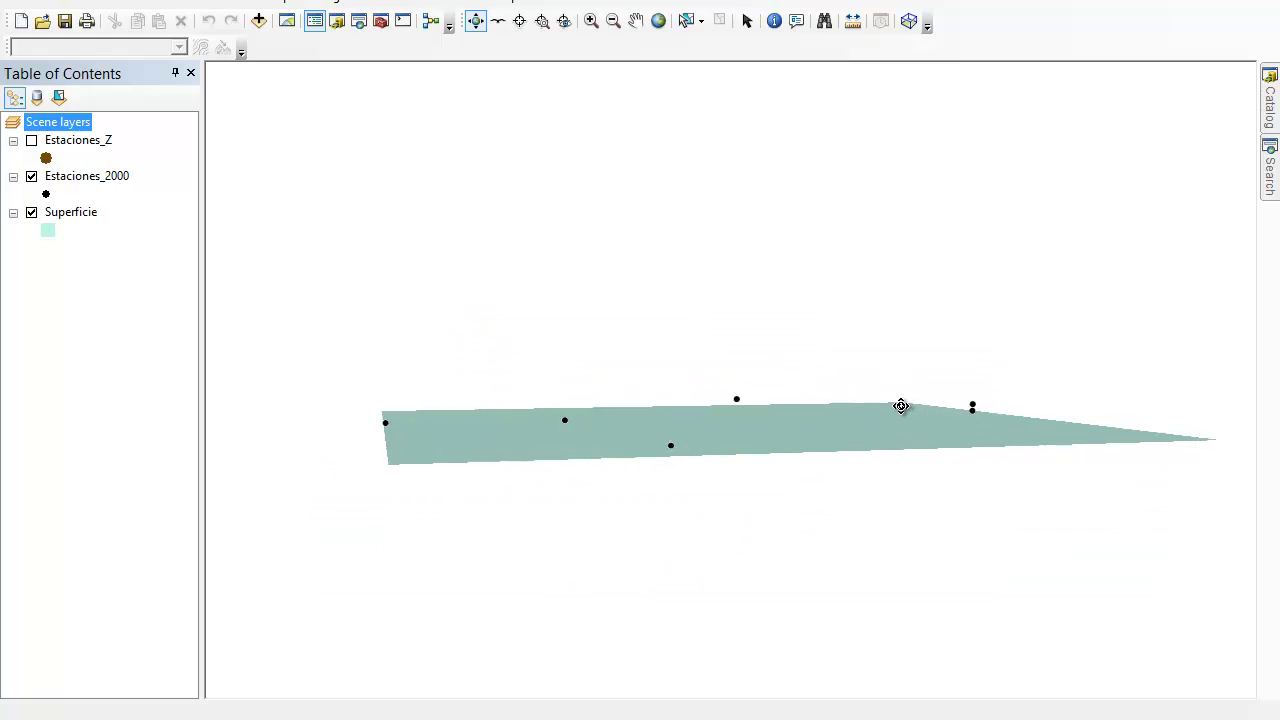
Show Estaciones_Z on its own, then together with Estaciones_2000, and compare the station heights above Superficie.
{"action": "left_click", "coordinate": [32, 178]}
{"action": "left_click", "coordinate": [31, 140]}
{"action": "left_click_drag", "start_coordinate": [703, 429], "coordinate": [625, 421]}
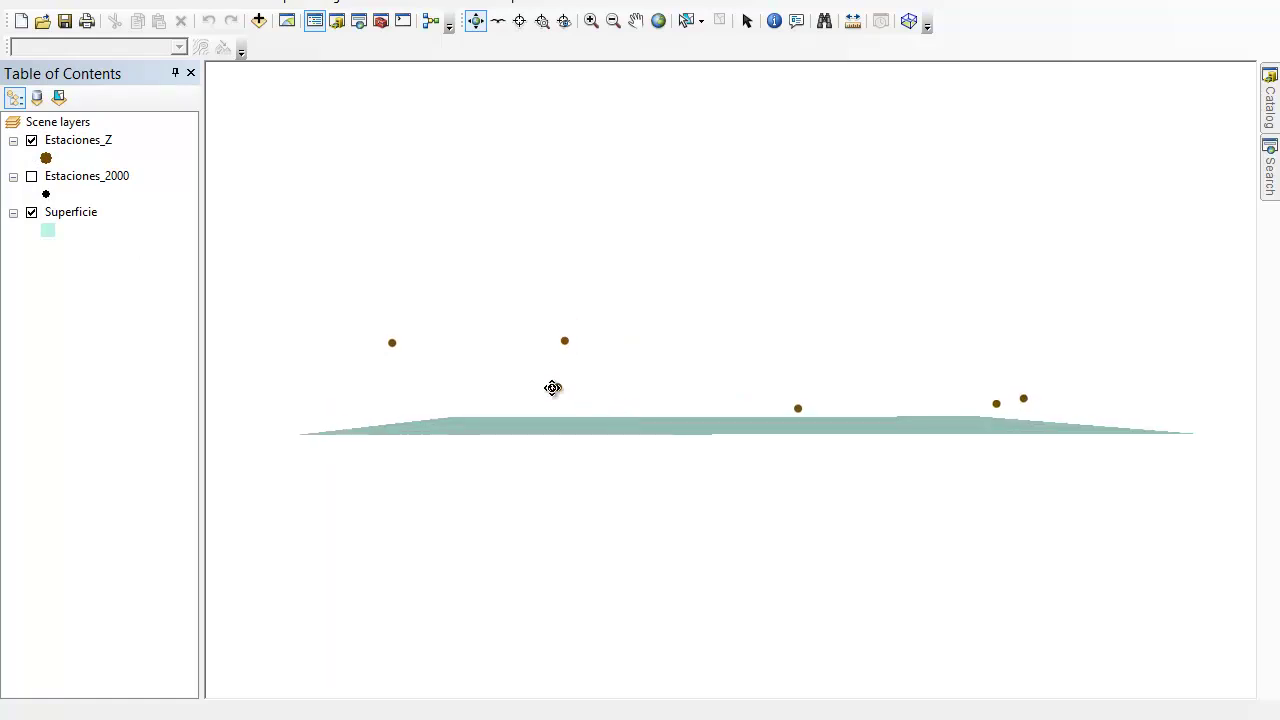
{"action": "left_click", "coordinate": [31, 176]}
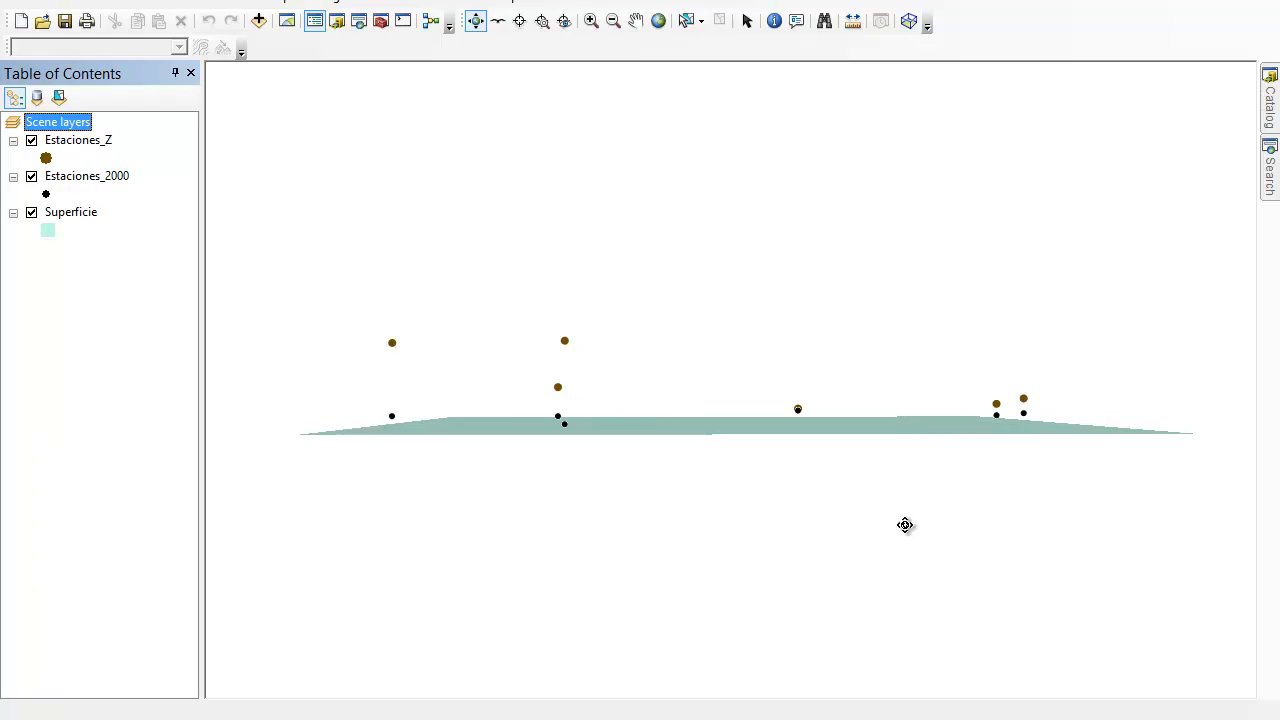
{"action": "left_click_drag", "start_coordinate": [911, 418], "coordinate": [886, 534]}
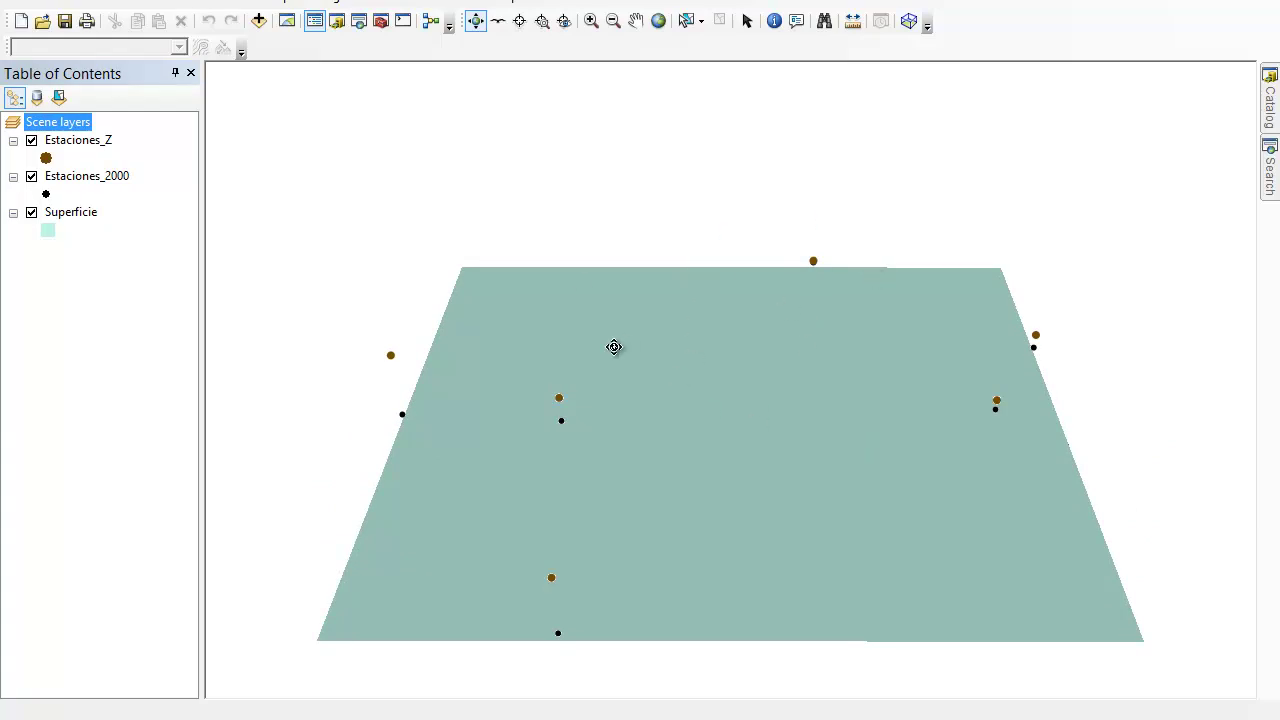
Hide the Estaciones_Z layer and examine only the Estaciones_2000 points from several angles.
{"action": "left_click", "coordinate": [31, 140]}
{"action": "left_click_drag", "start_coordinate": [831, 474], "coordinate": [457, 380]}
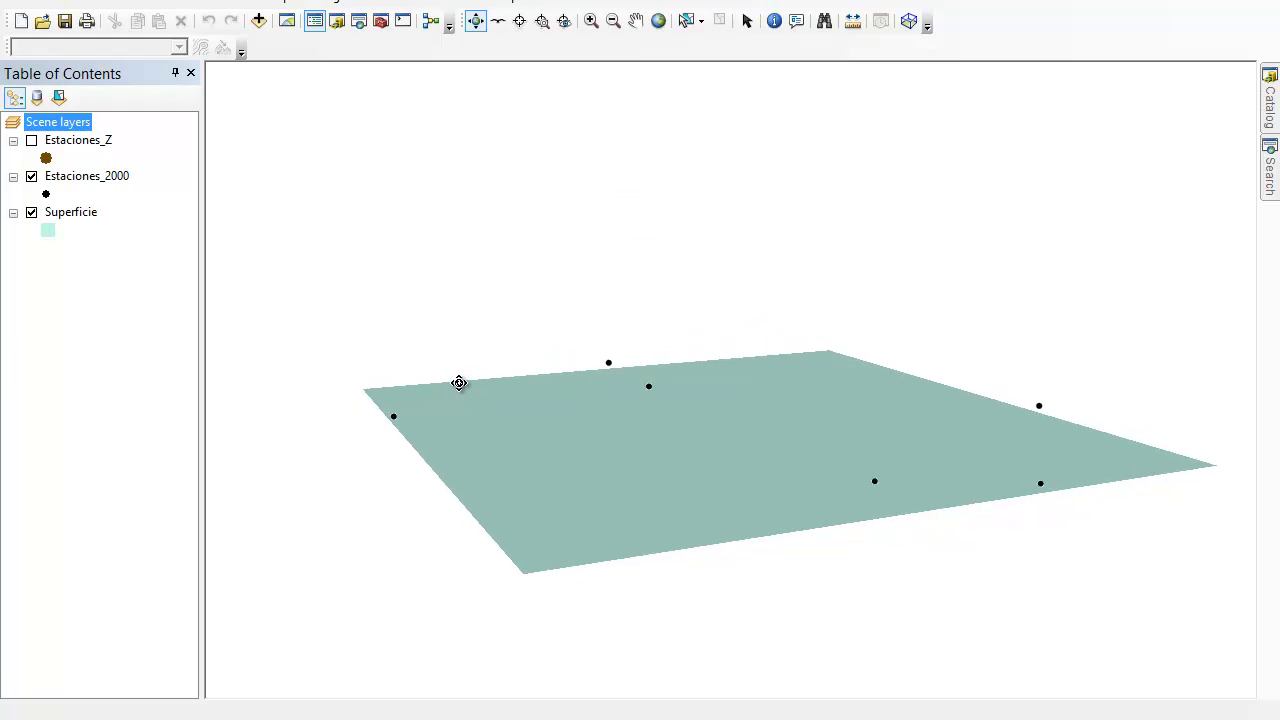
{"action": "left_click_drag", "start_coordinate": [806, 483], "coordinate": [660, 491]}
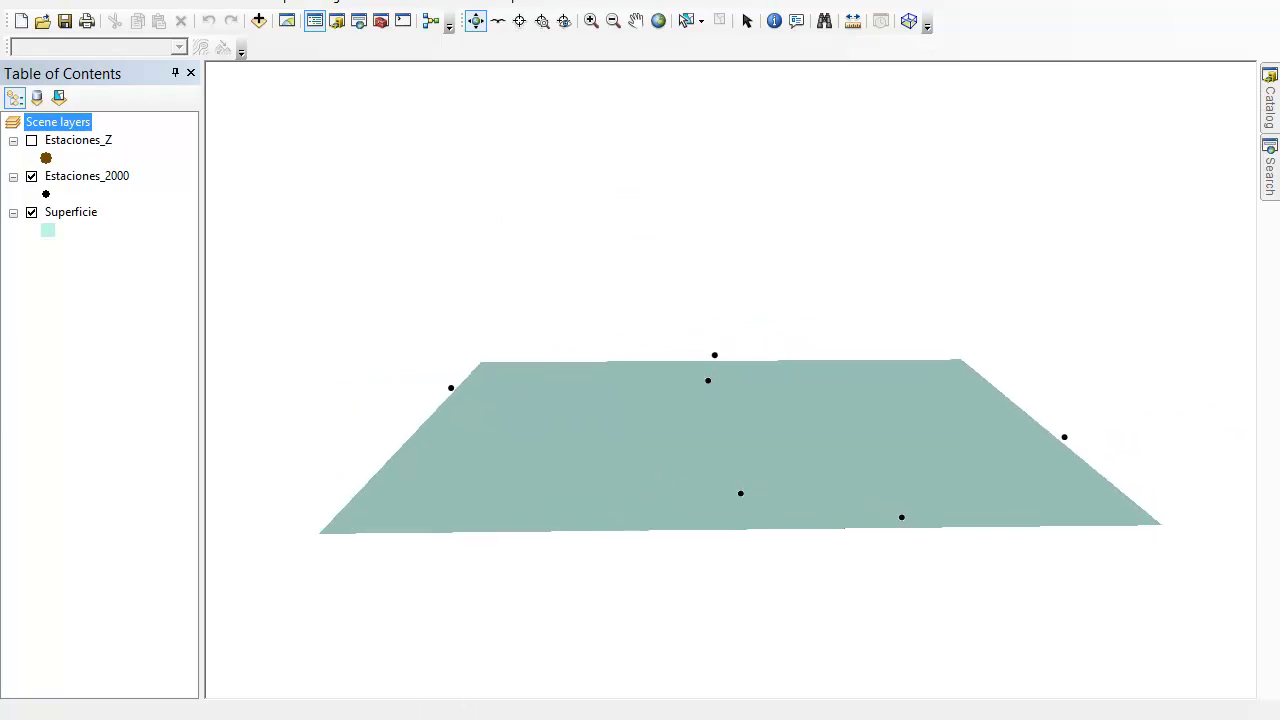
Switch back to Excel and enter the TDet formula =B12+((D9)*(B9-B11)) in B16 for the first station.
{"action": "left_click", "coordinate": [410, 719]}
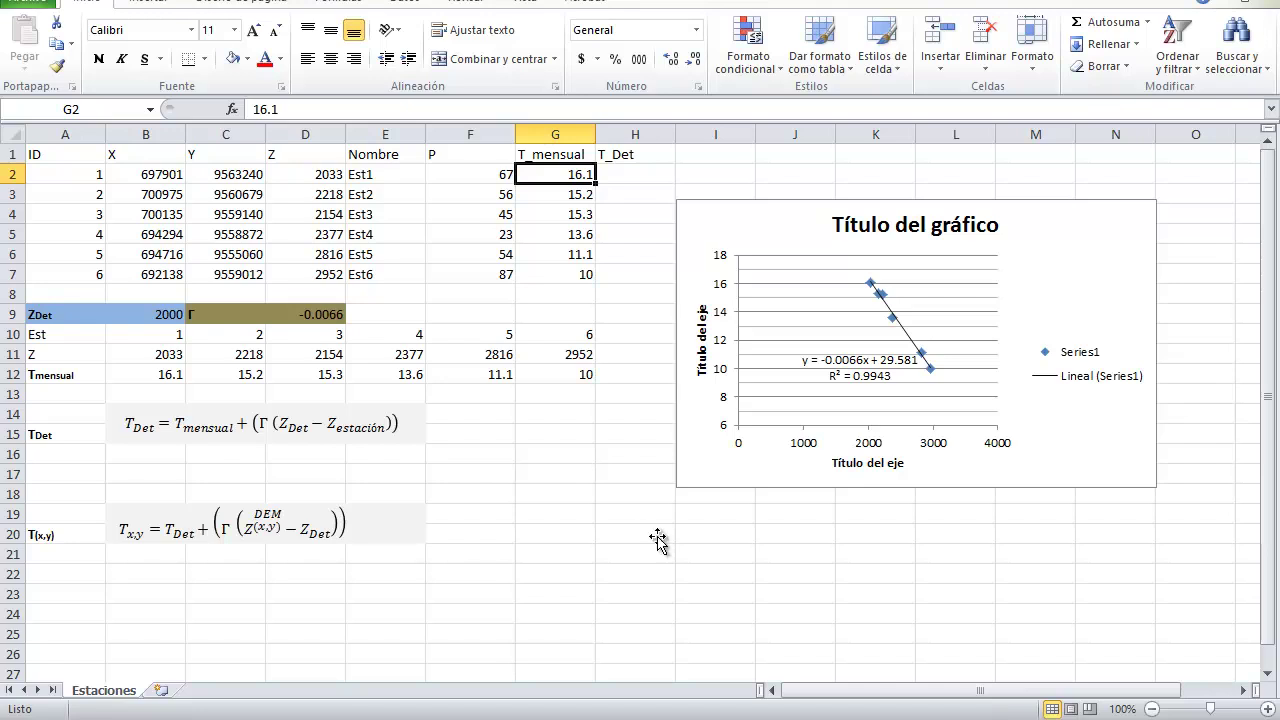
{"action": "left_click", "coordinate": [145, 454]}
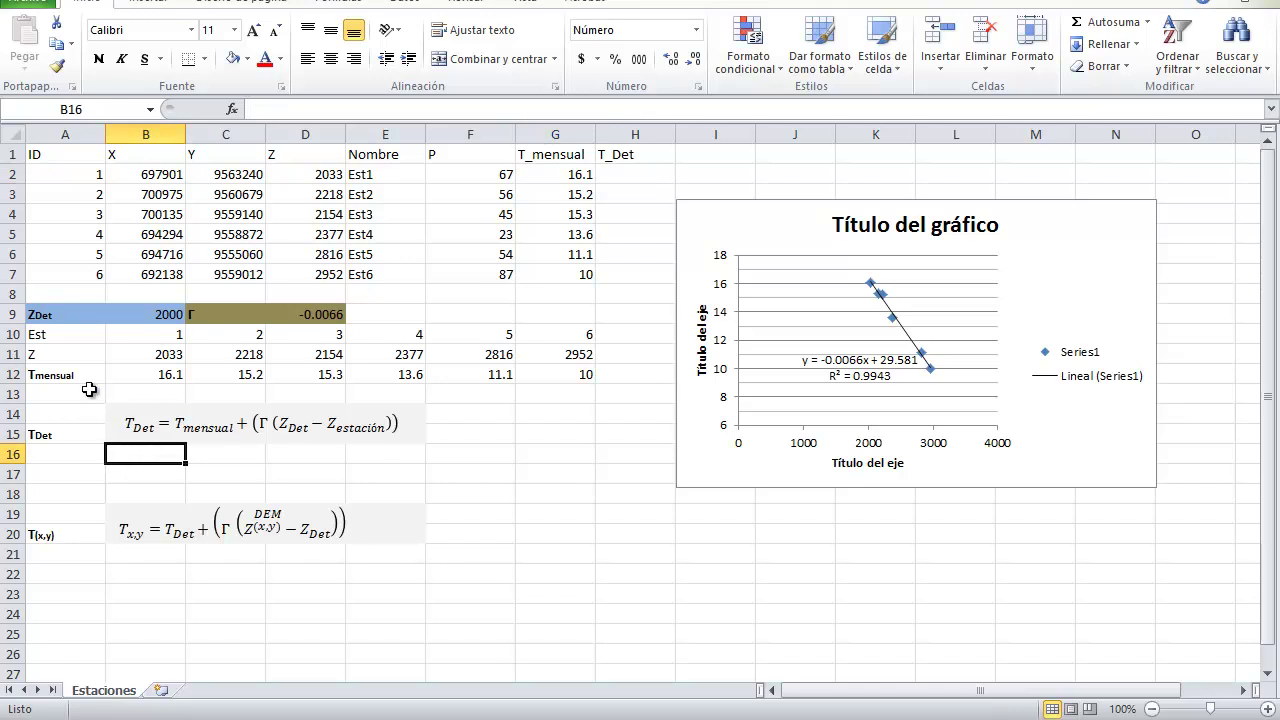
{"action": "type", "text": "="}
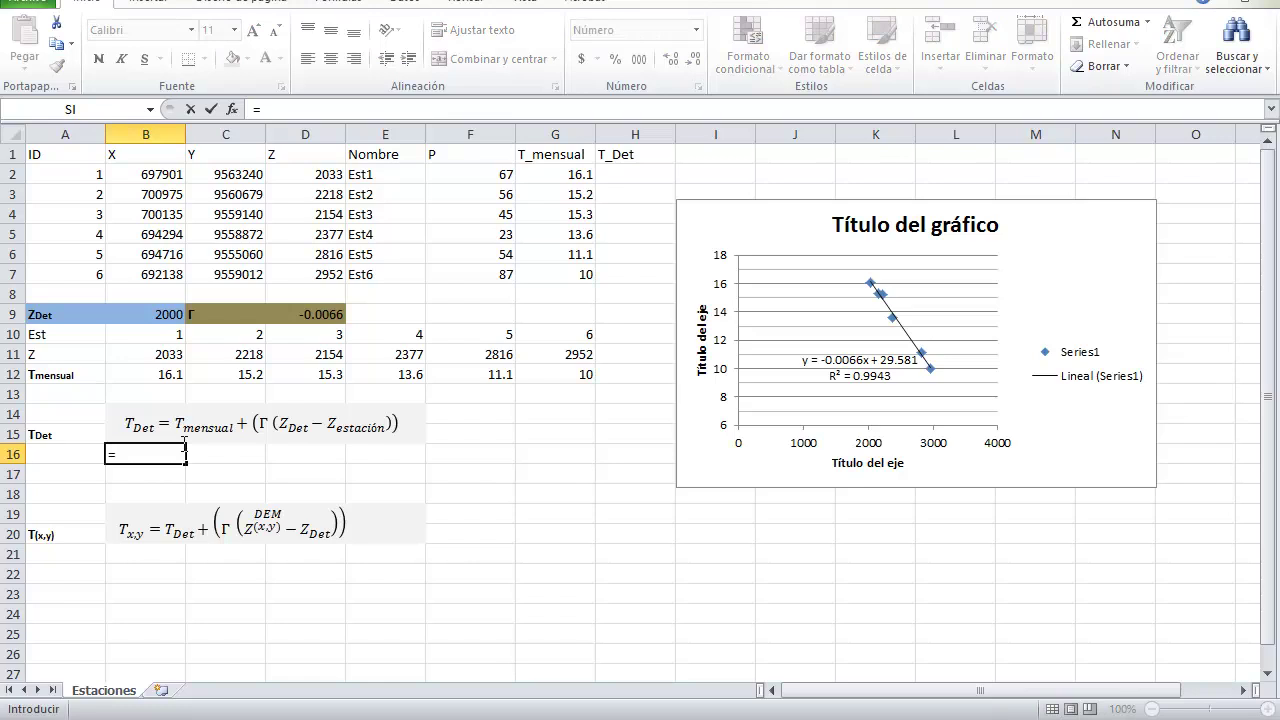
{"action": "left_click", "coordinate": [152, 374]}
{"action": "type", "text": "+("}
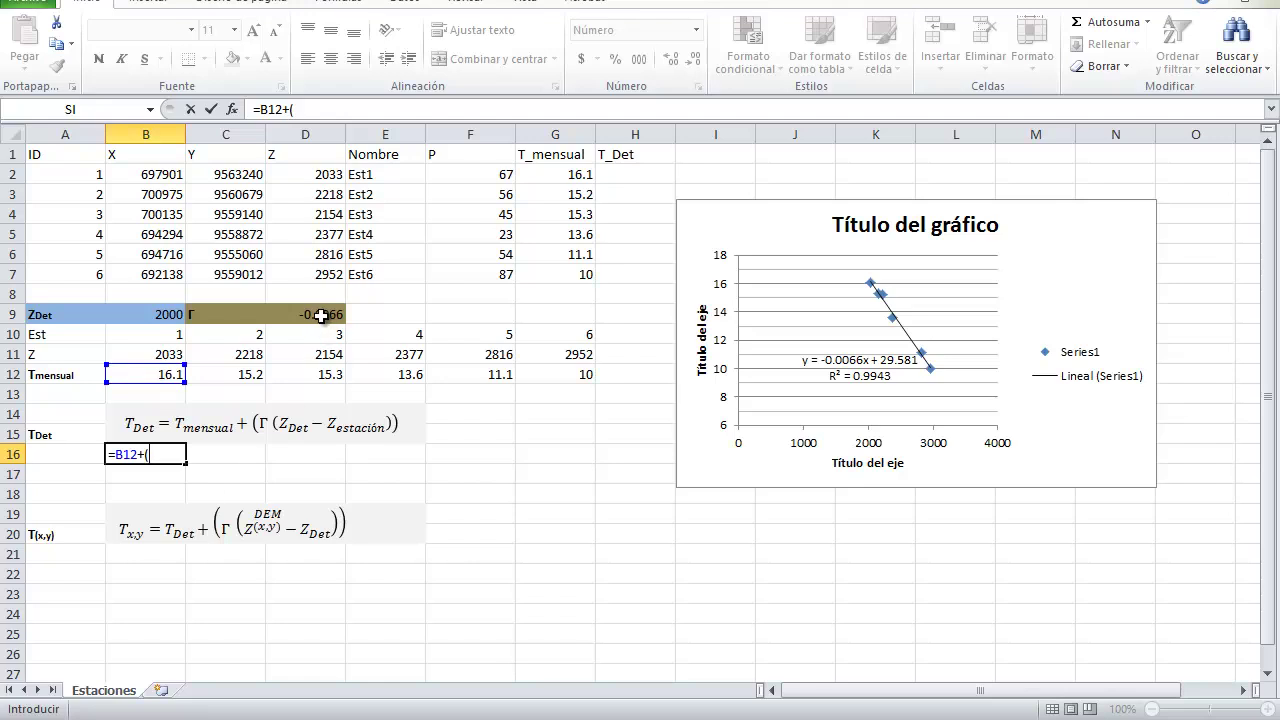
{"action": "left_click", "coordinate": [320, 315]}
{"action": "type", "text": ")"}
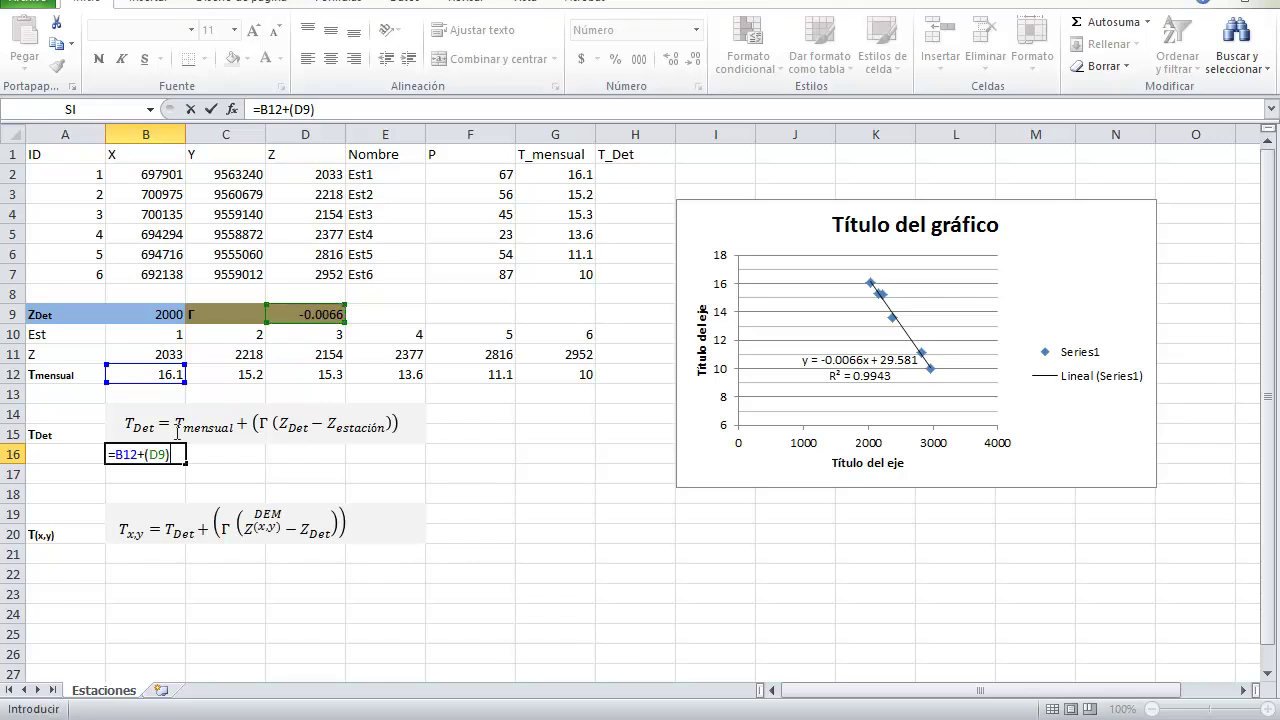
{"action": "left_click", "coordinate": [150, 457]}
{"action": "type", "text": "("}
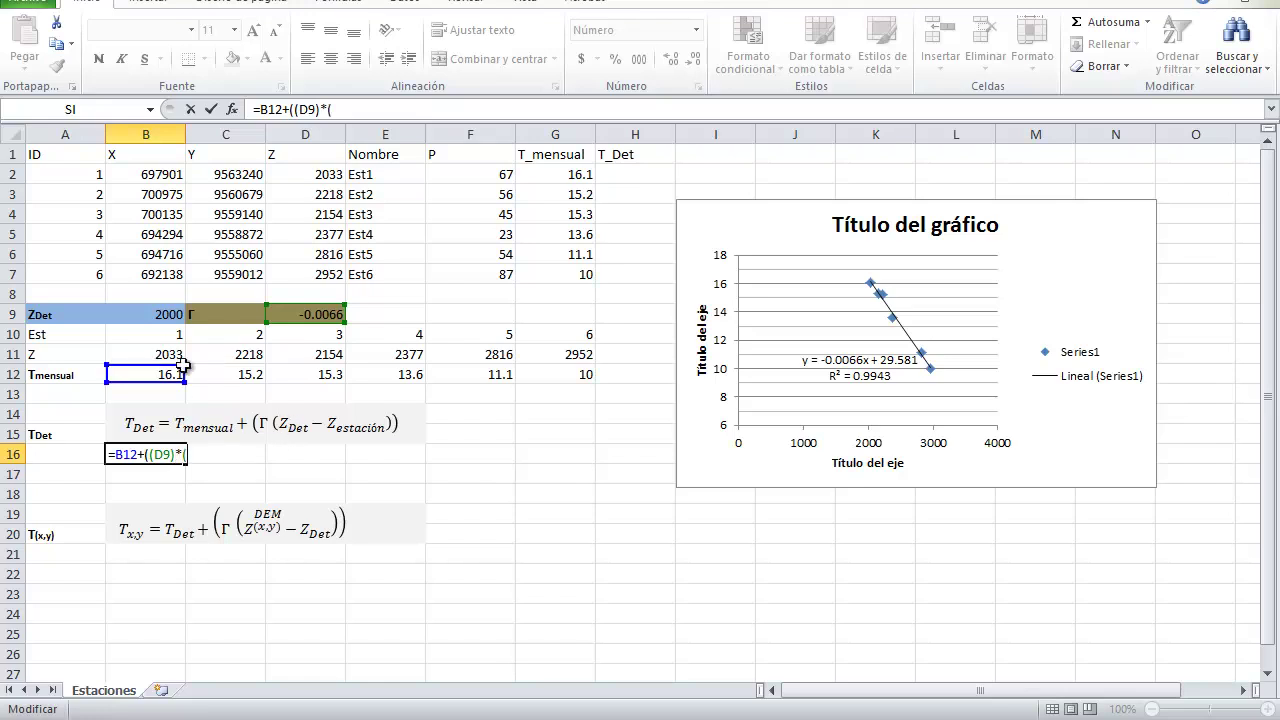
{"action": "left_click", "coordinate": [162, 315]}
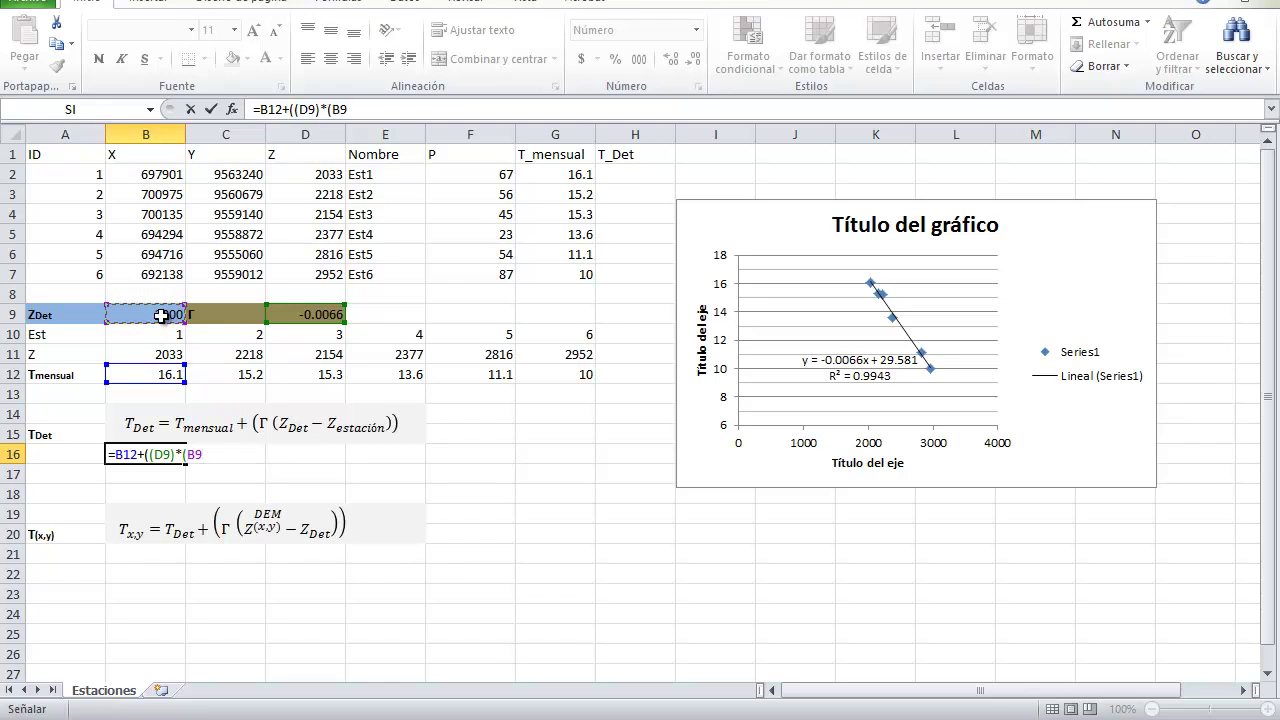
{"action": "type", "text": "-"}
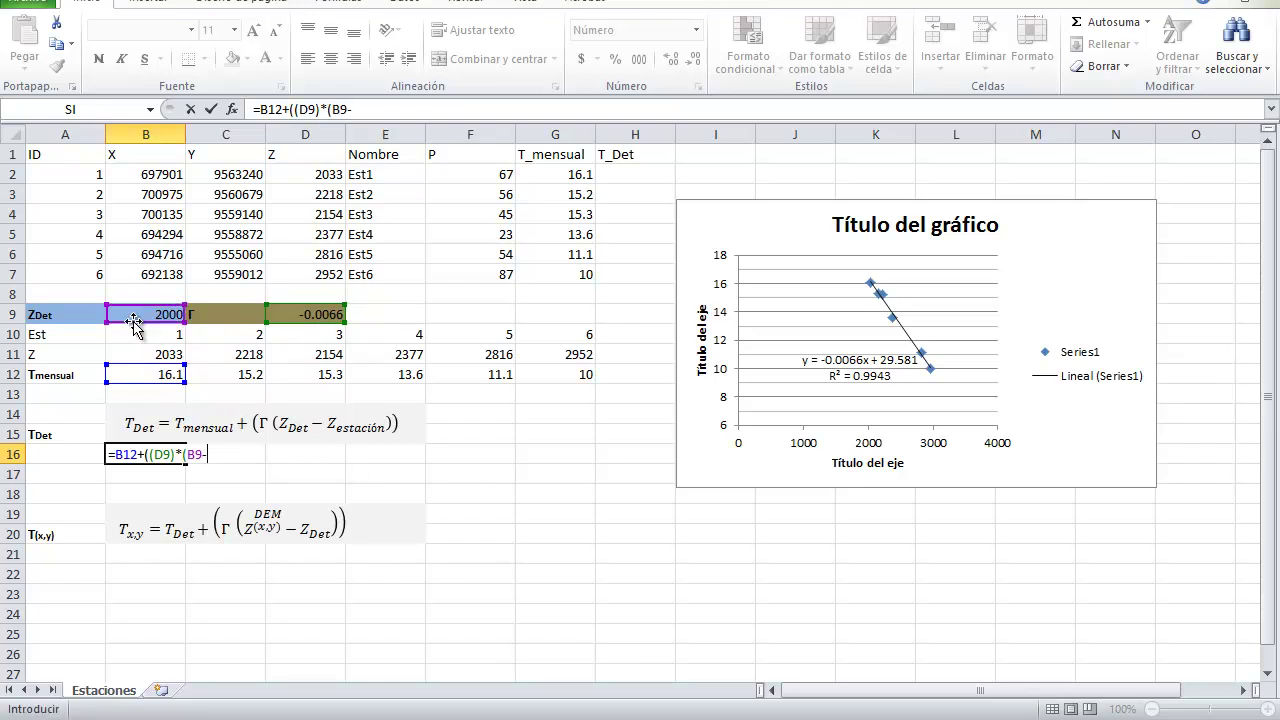
{"action": "left_click", "coordinate": [162, 357]}
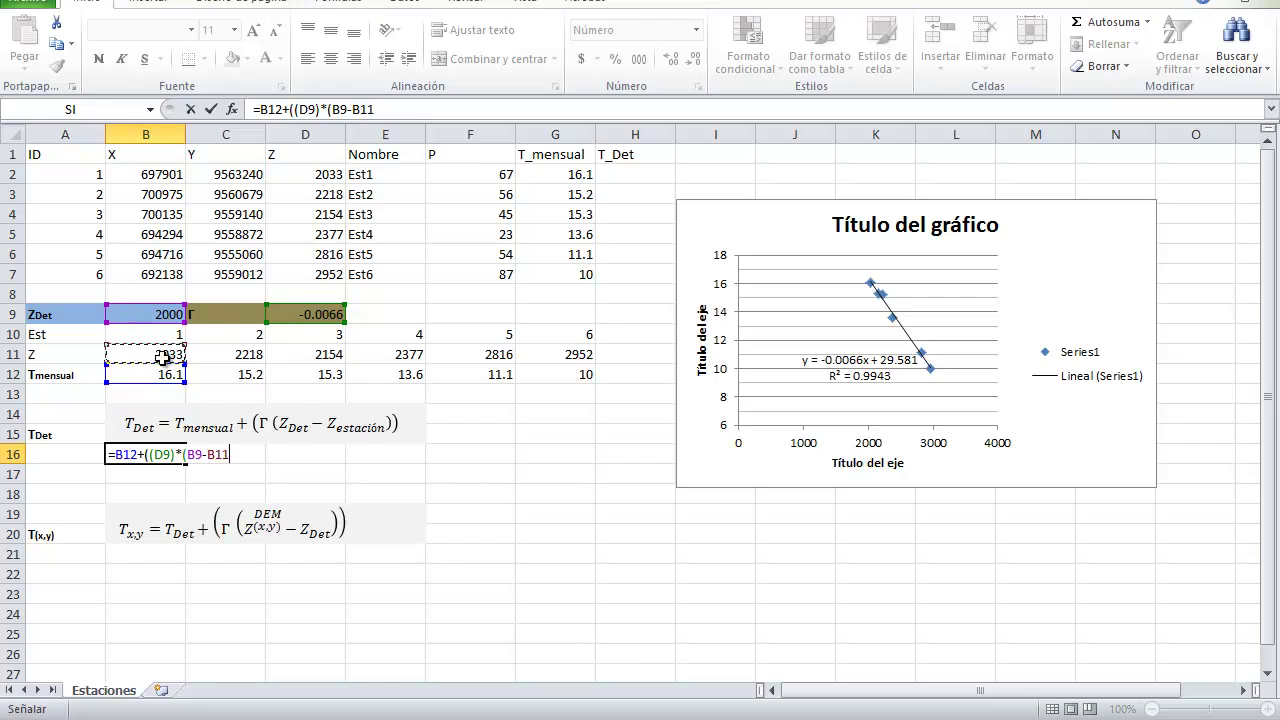
{"action": "type", "text": "))"}
{"action": "key", "text": "Return"}
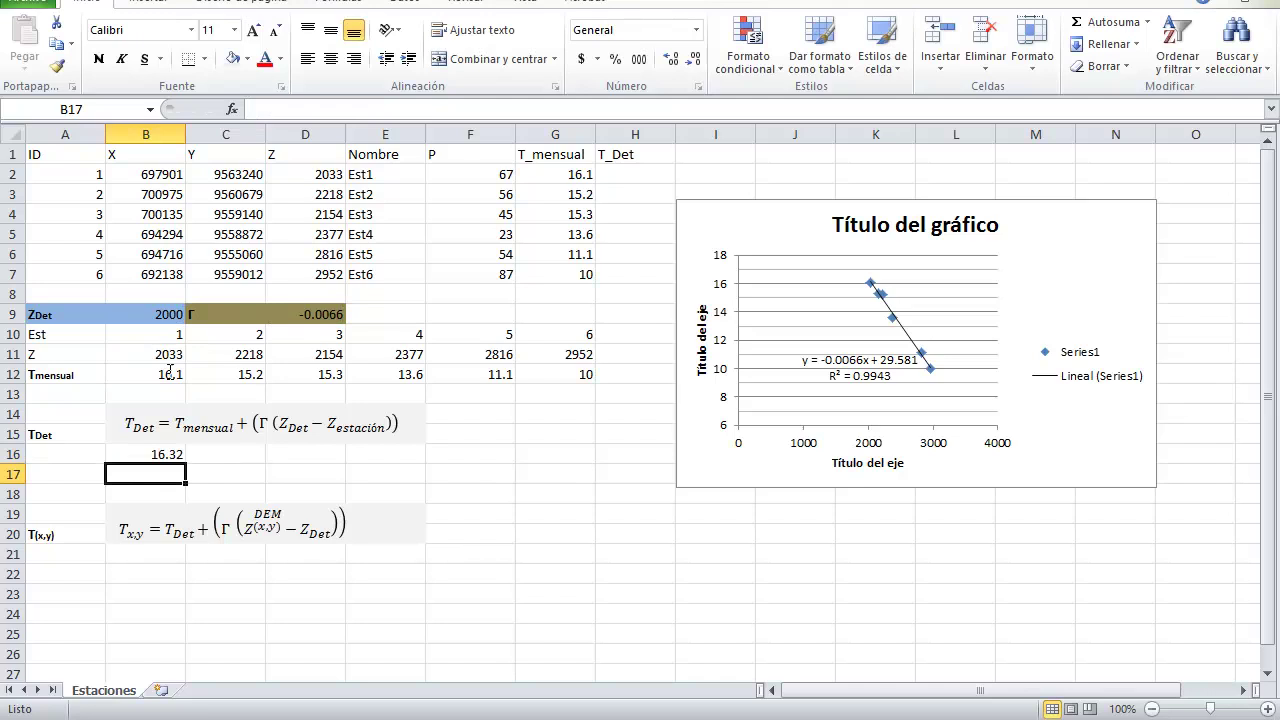
Make the Γ and ZDet references in the B16 formula absolute, as $D$9 and $B$9.
{"action": "left_click", "coordinate": [163, 455]}
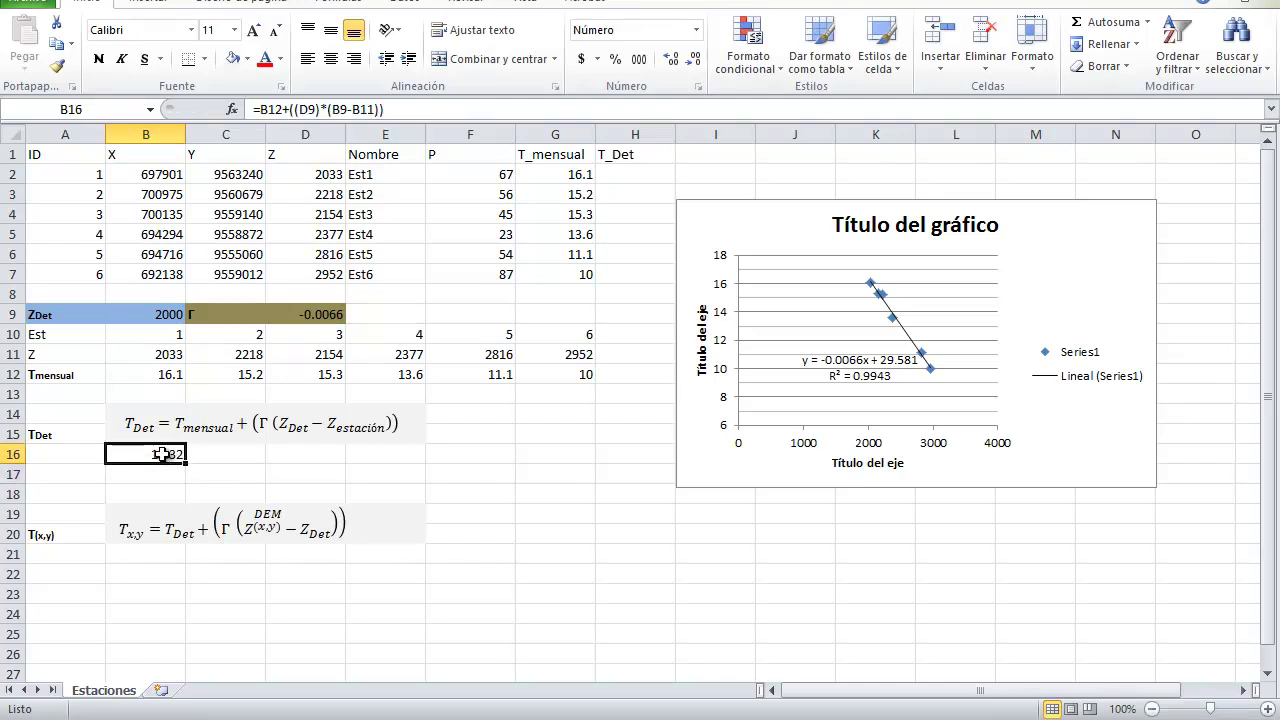
{"action": "left_click", "coordinate": [300, 110]}
{"action": "type", "text": "$"}
{"action": "left_click", "coordinate": [316, 110]}
{"action": "type", "text": "$"}
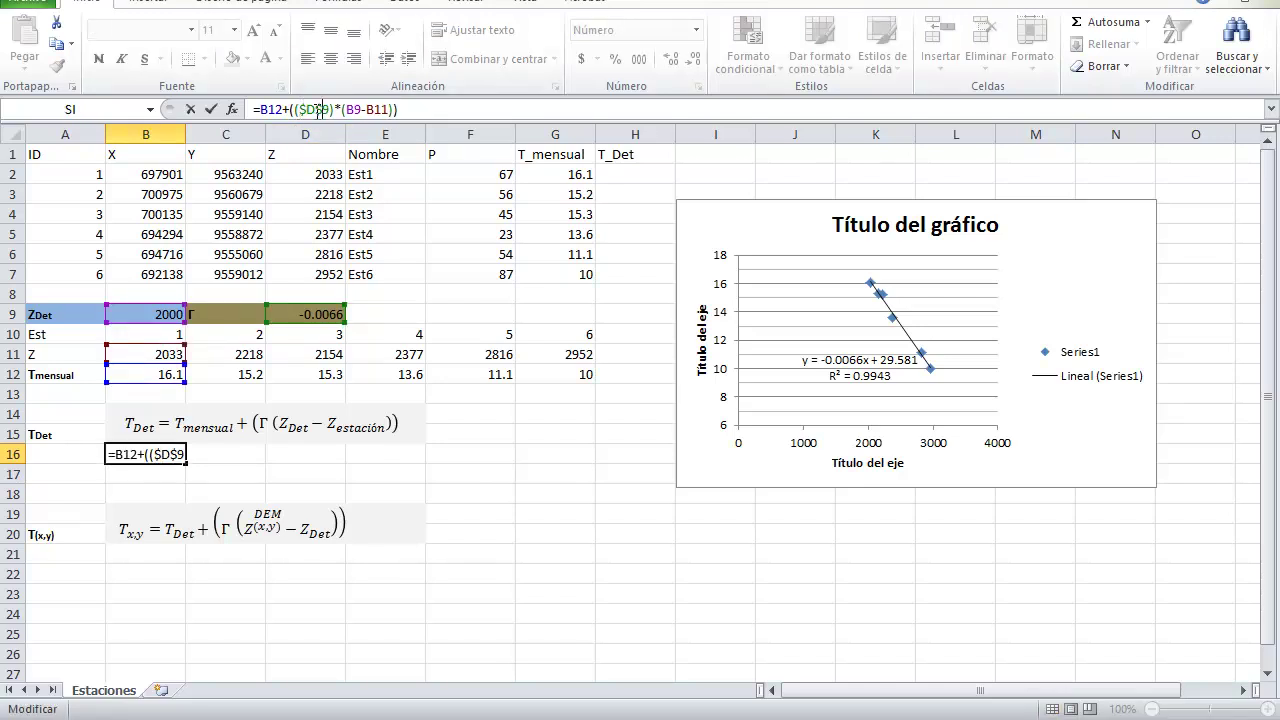
{"action": "left_click", "coordinate": [347, 110]}
{"action": "type", "text": "$"}
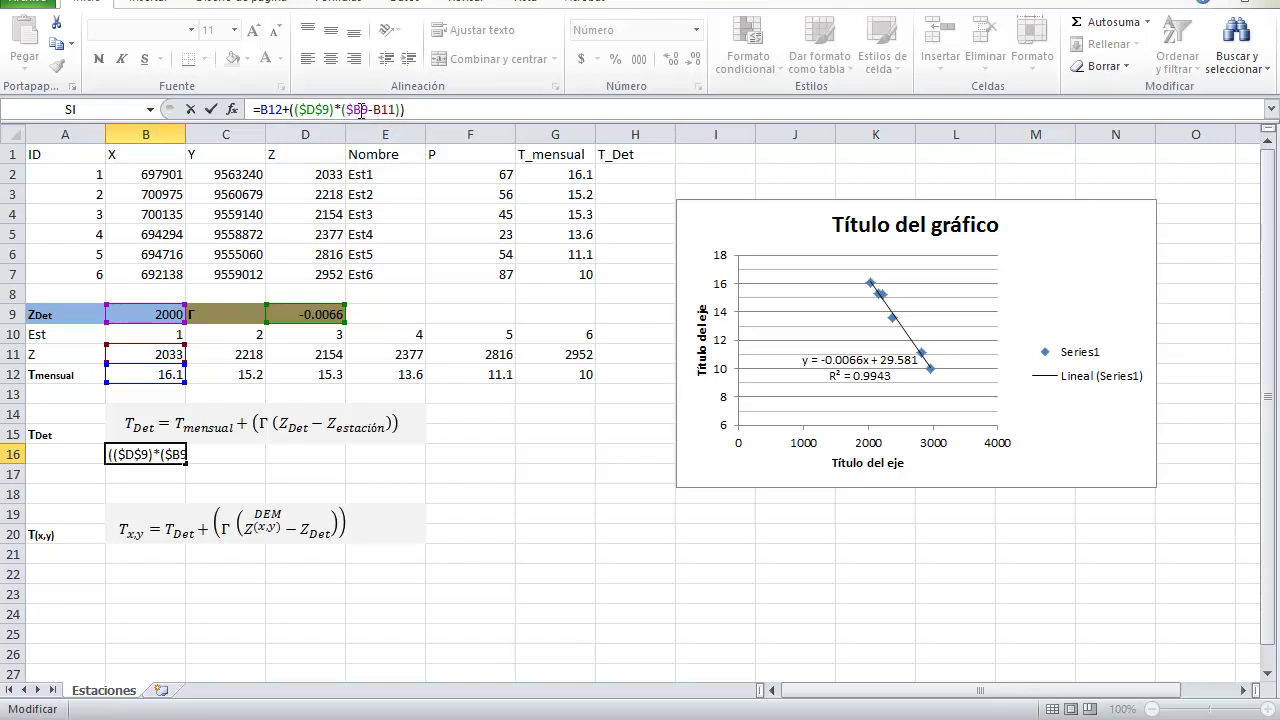
{"action": "left_click", "coordinate": [361, 110]}
{"action": "type", "text": "$"}
{"action": "key", "text": "Return"}
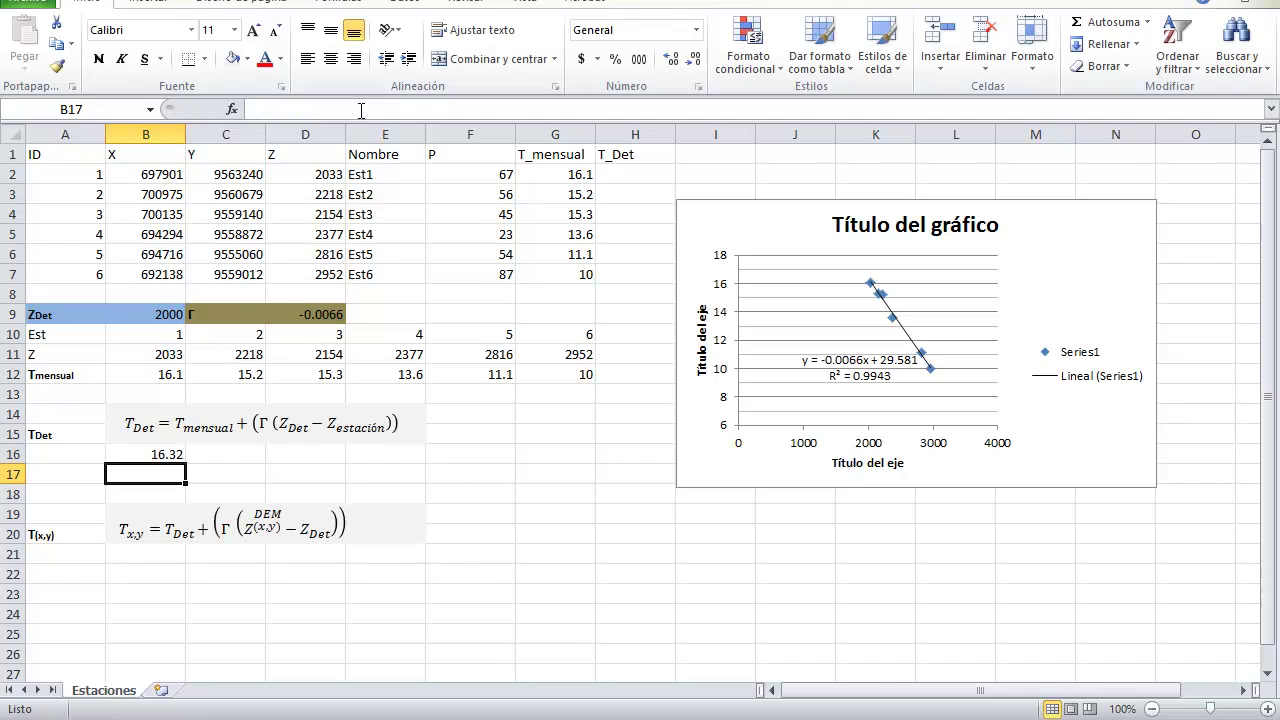
Fill the TDet formula from B16 across to G16 for the remaining stations.
{"action": "left_click", "coordinate": [158, 453]}
{"action": "left_click_drag", "start_coordinate": [183, 460], "coordinate": [580, 457]}
{"action": "left_click", "coordinate": [537, 496]}
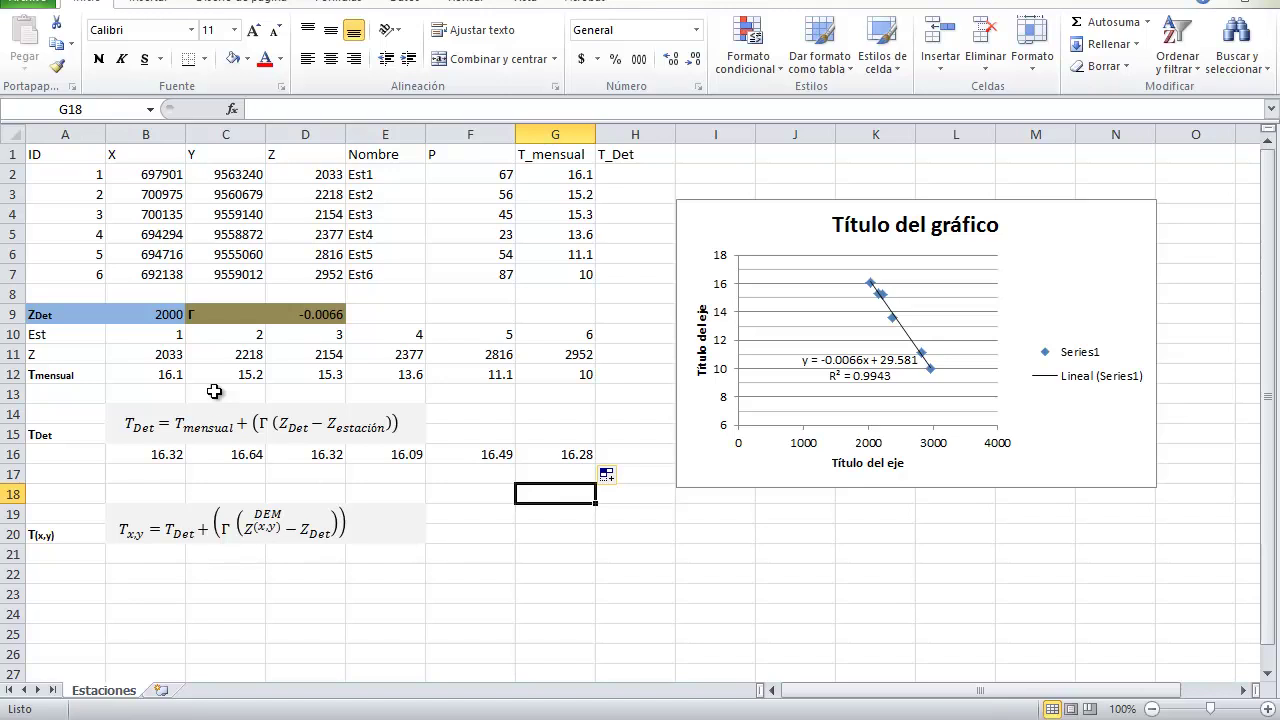
Enter the T(x,y) formula =B16+((D9)*(B11-B9)) in B21 for the first station.
{"action": "left_click", "coordinate": [152, 560]}
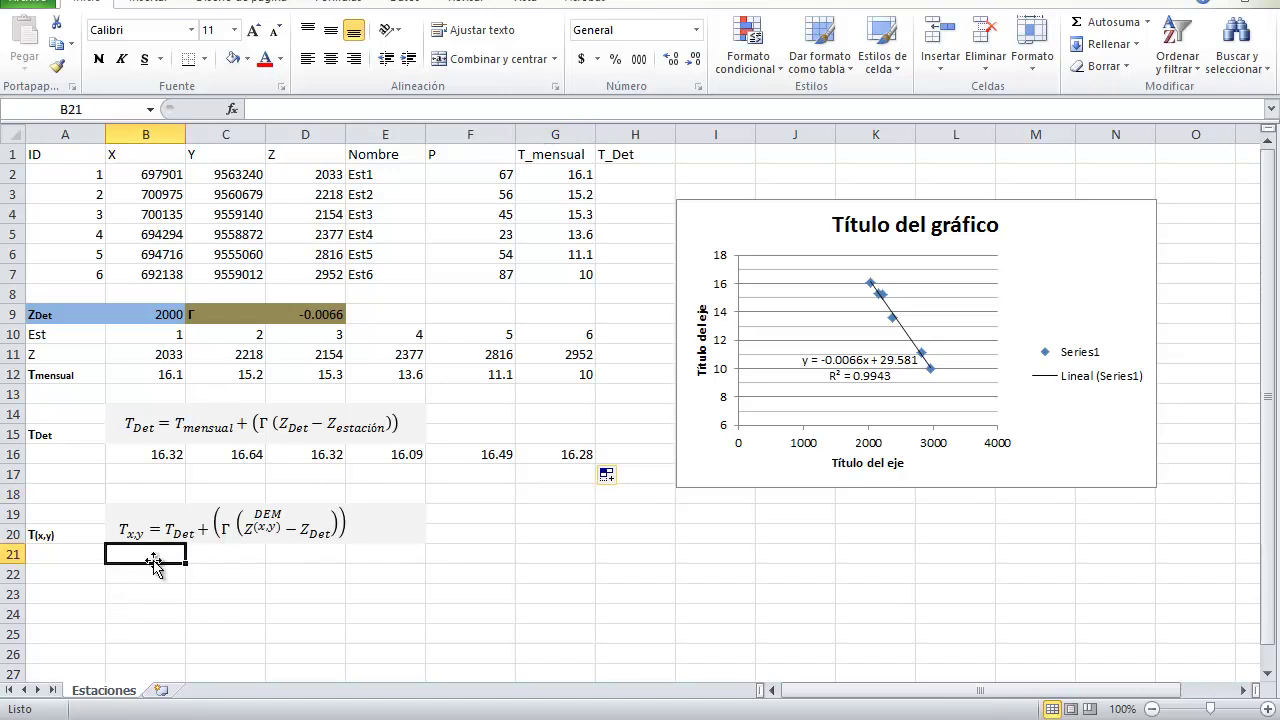
{"action": "type", "text": "="}
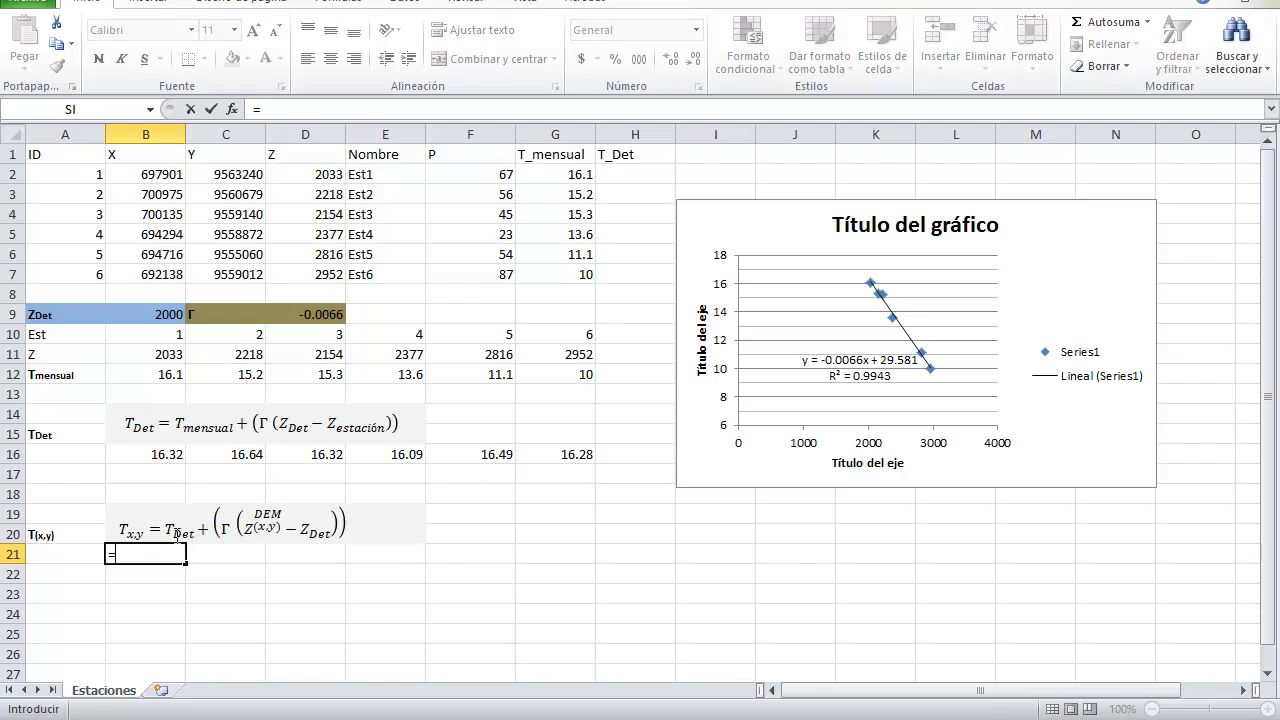
{"action": "left_click", "coordinate": [146, 455]}
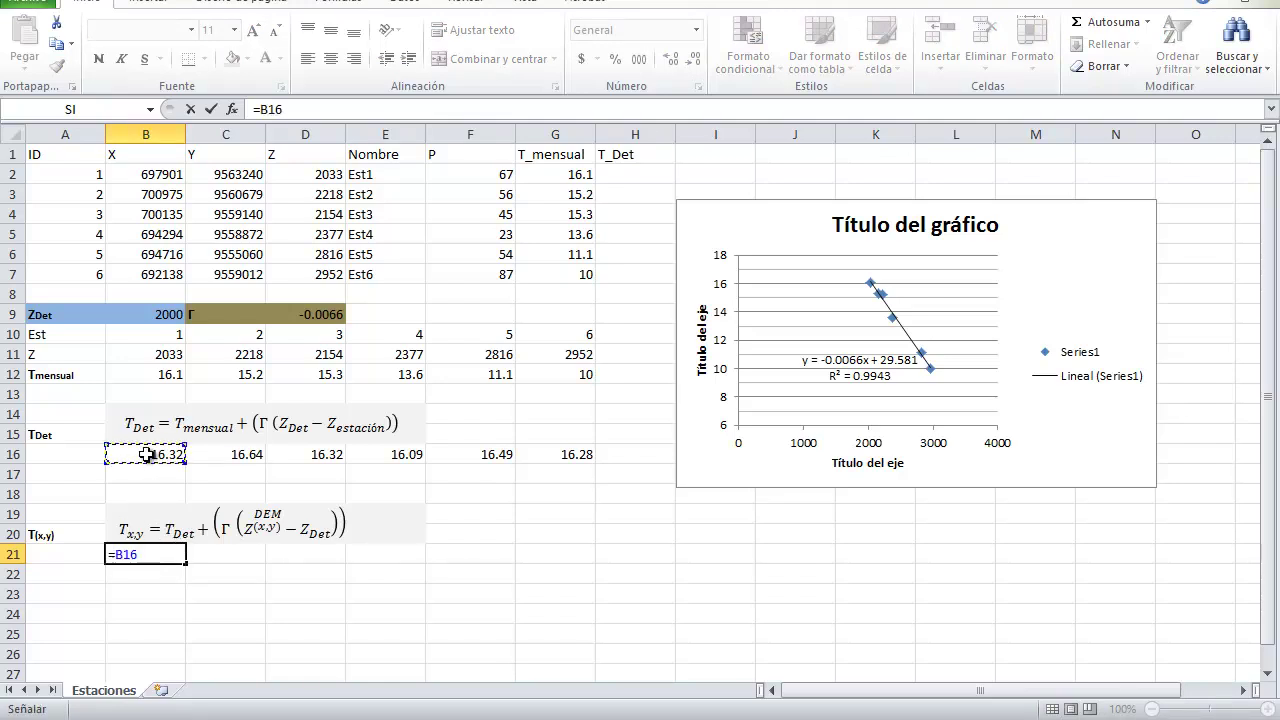
{"action": "type", "text": "+("}
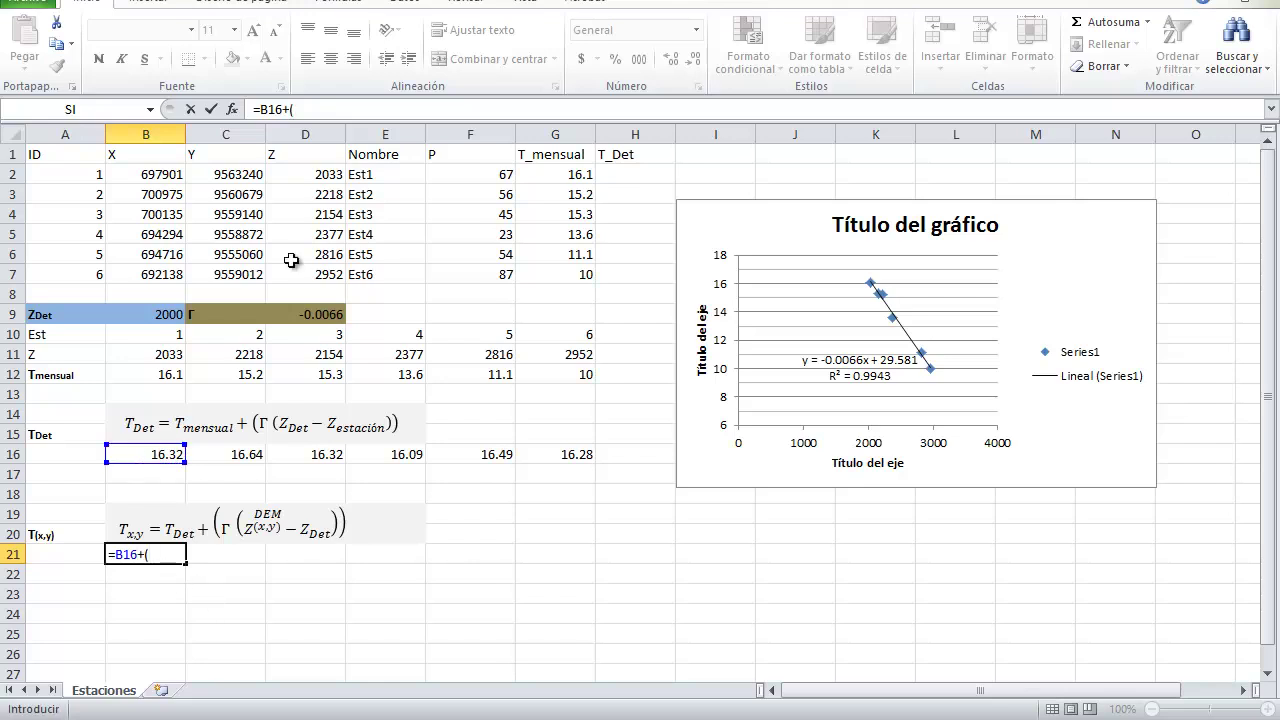
{"action": "left_click", "coordinate": [318, 314]}
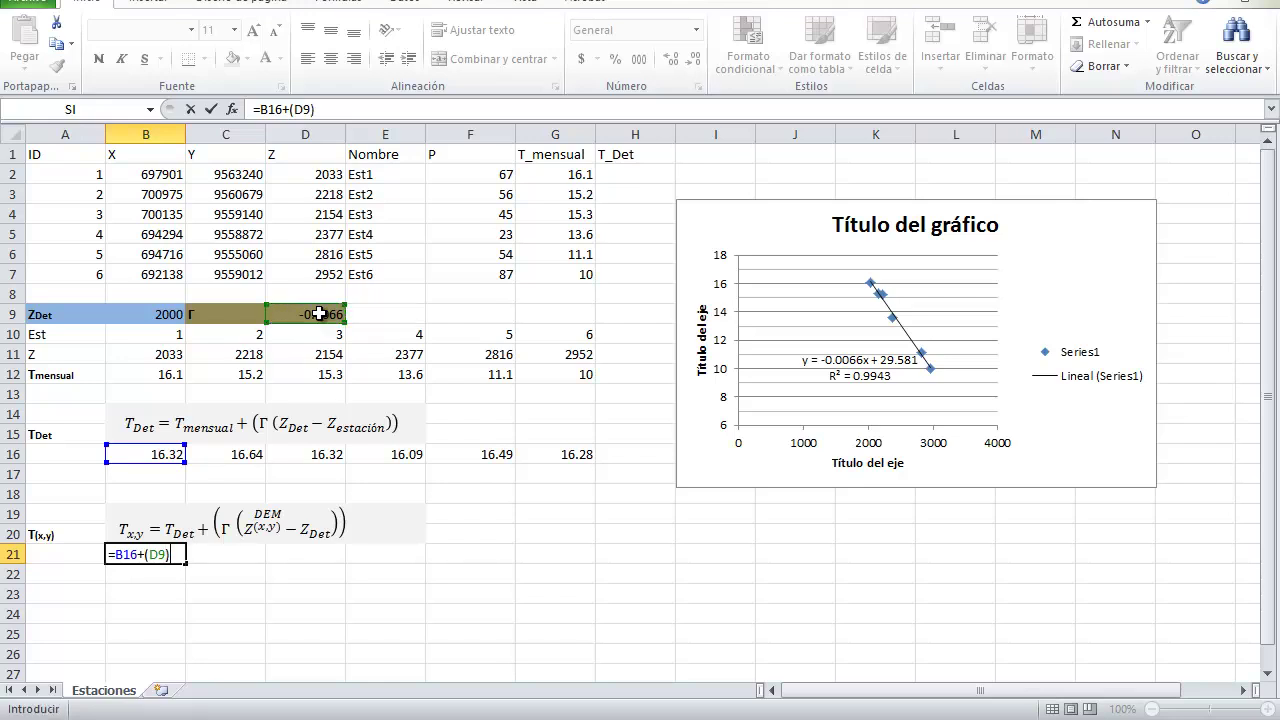
{"action": "left_click", "coordinate": [150, 558]}
{"action": "type", "text": "("}
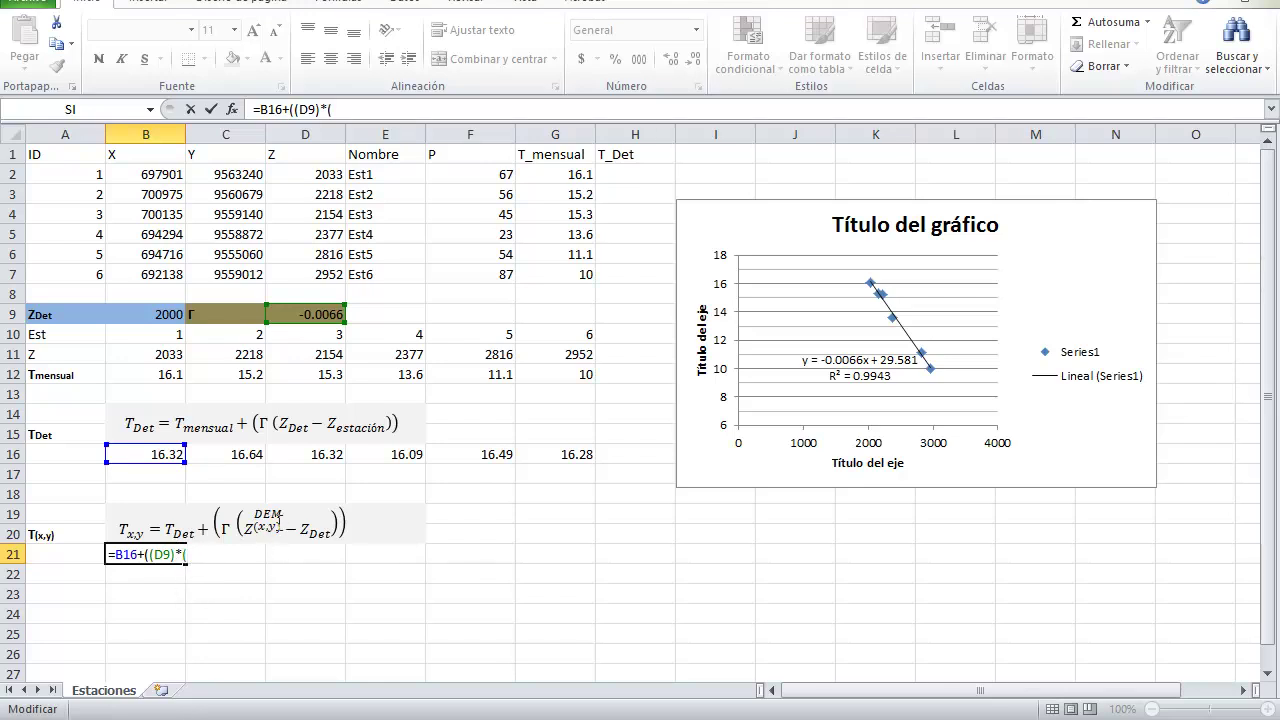
{"action": "left_click", "coordinate": [161, 355]}
{"action": "type", "text": "-"}
{"action": "left_click", "coordinate": [160, 316]}
{"action": "type", "text": ")"}
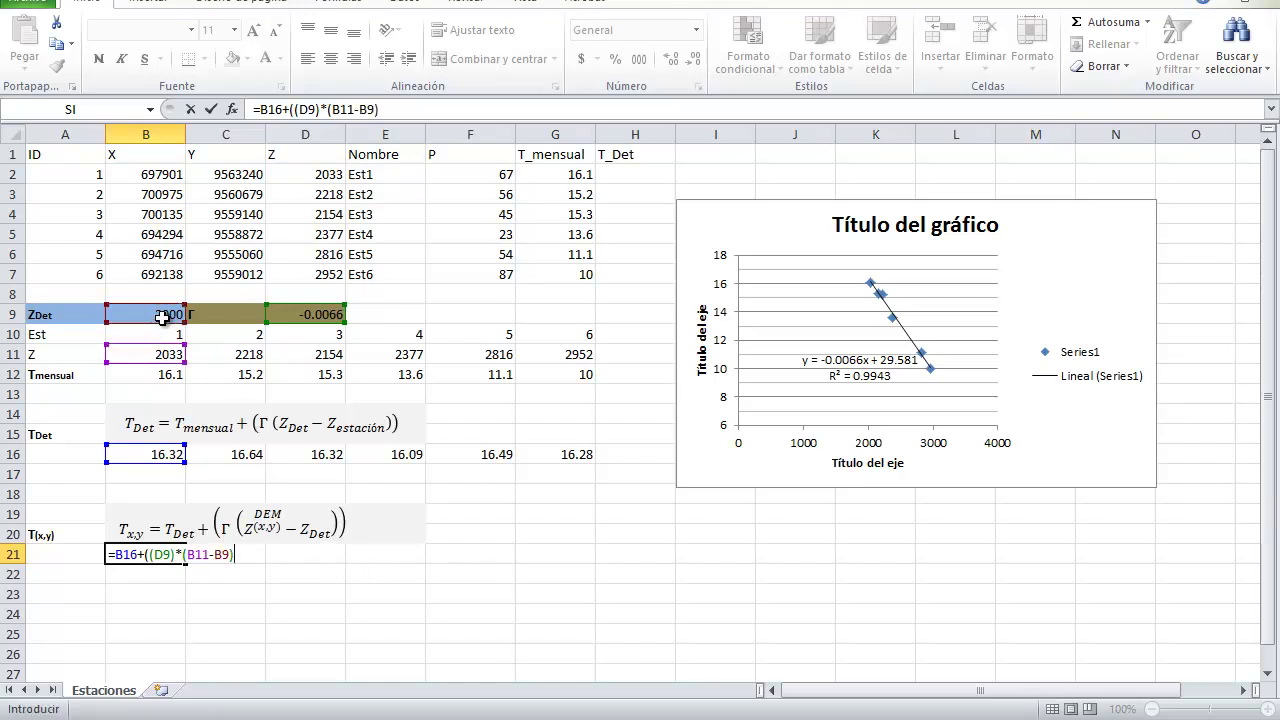
{"action": "key", "text": "Return"}
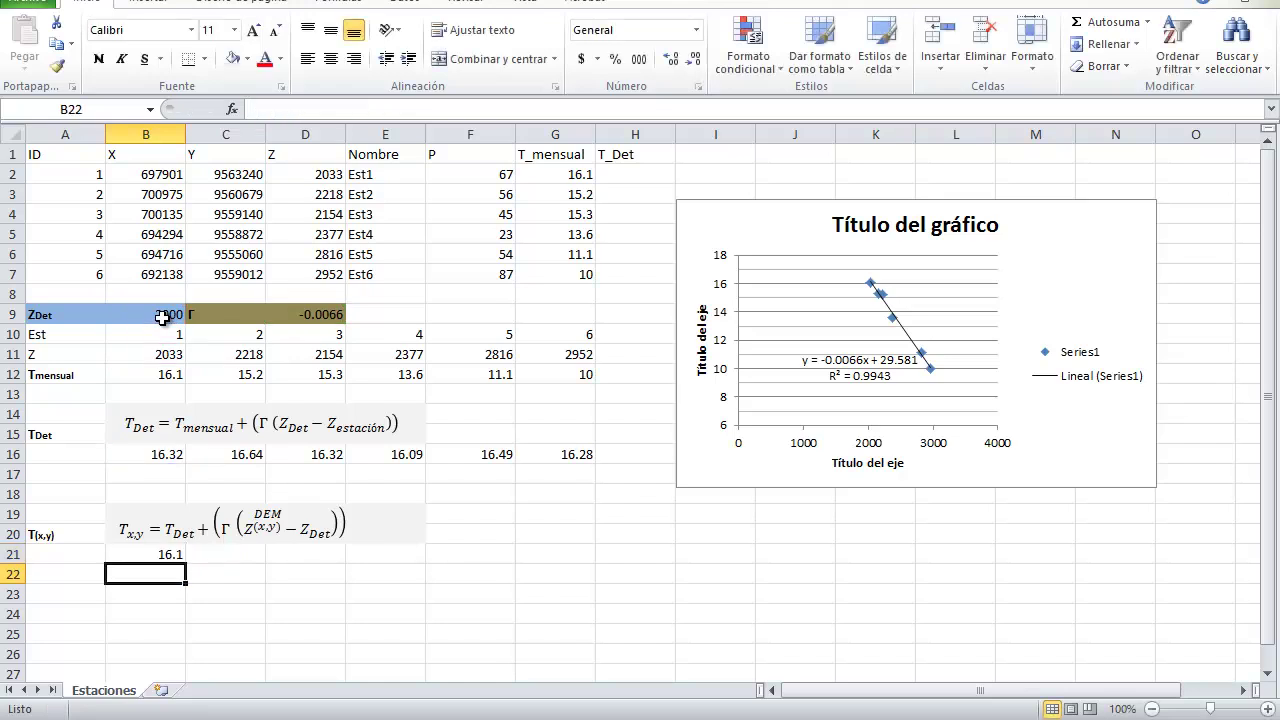
Make the Γ and ZDet references in the B21 formula absolute, as $D$9 and $B$9.
{"action": "left_click", "coordinate": [170, 556]}
{"action": "left_click", "coordinate": [300, 109]}
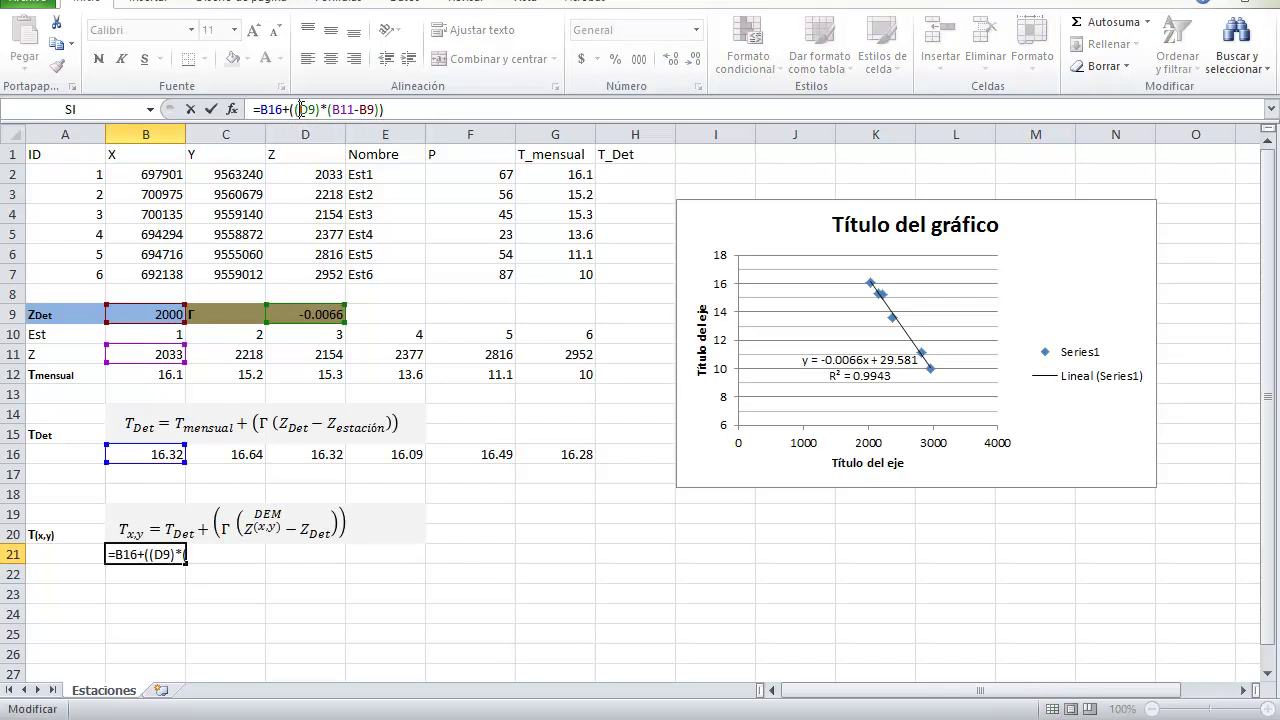
{"action": "type", "text": "$"}
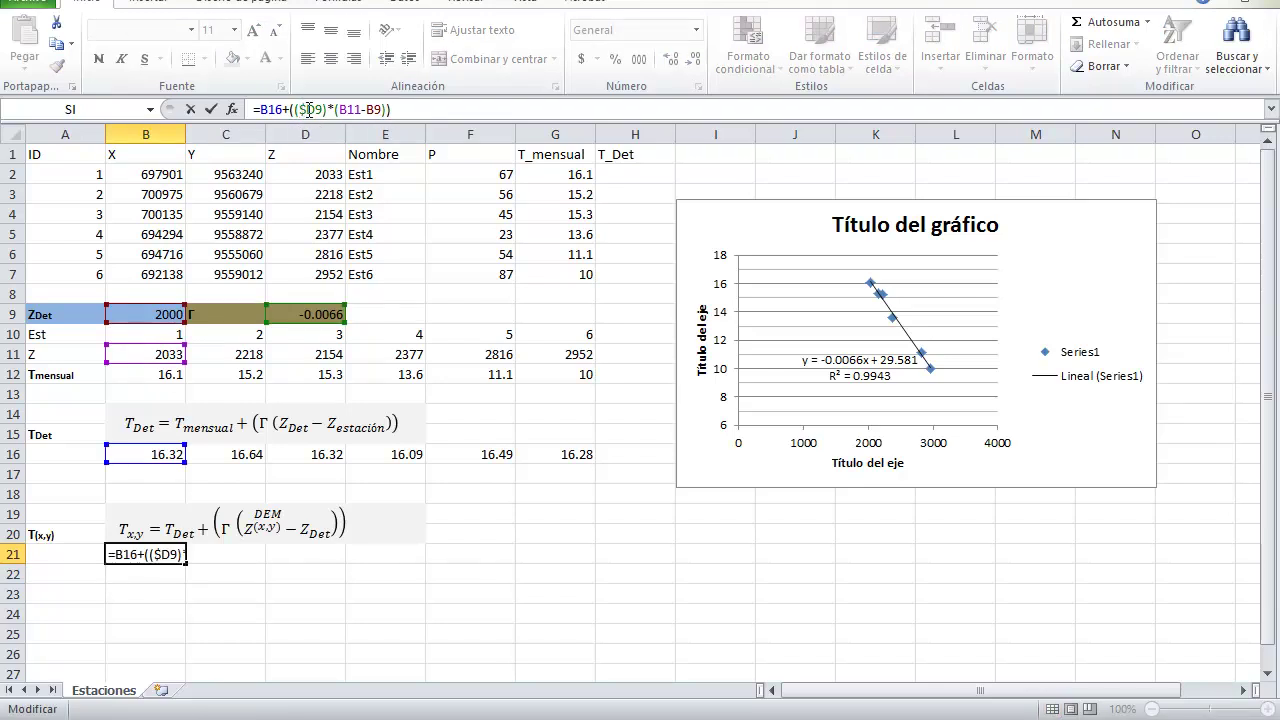
{"action": "left_click", "coordinate": [316, 109]}
{"action": "type", "text": "$"}
{"action": "left_click", "coordinate": [375, 109]}
{"action": "type", "text": "$"}
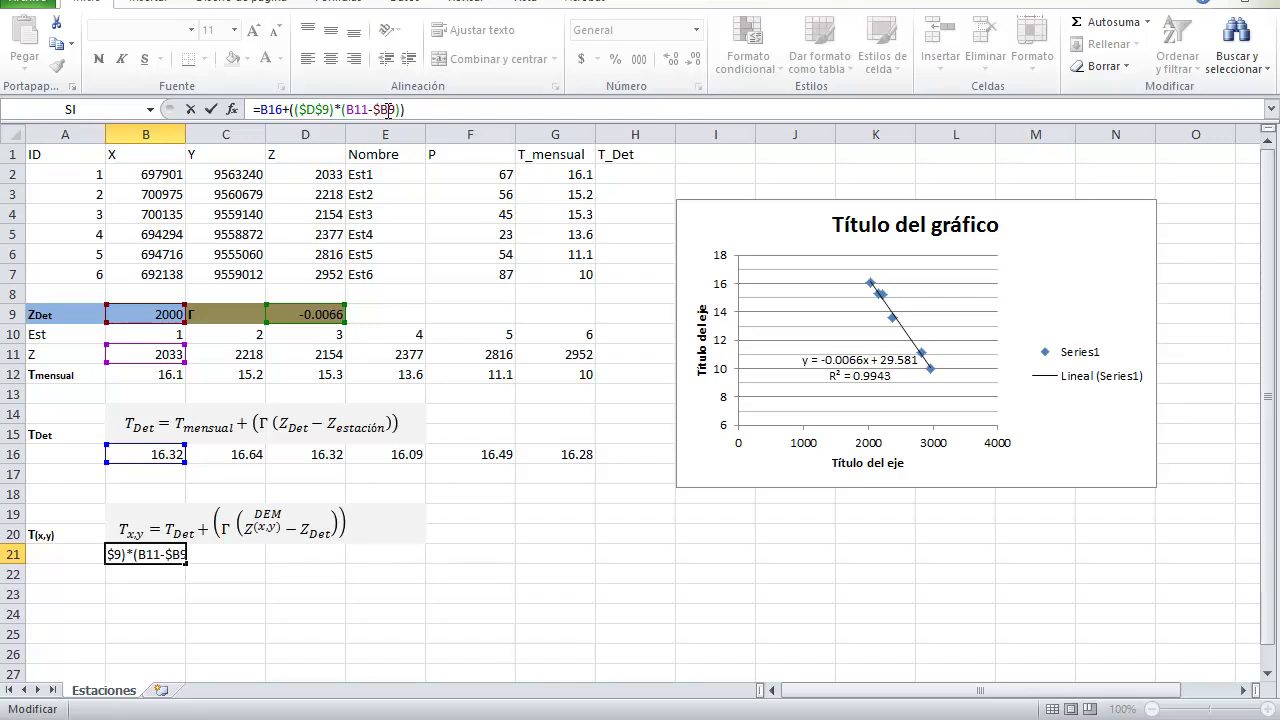
{"action": "left_click", "coordinate": [388, 109]}
{"action": "type", "text": "$"}
{"action": "key", "text": "Return"}
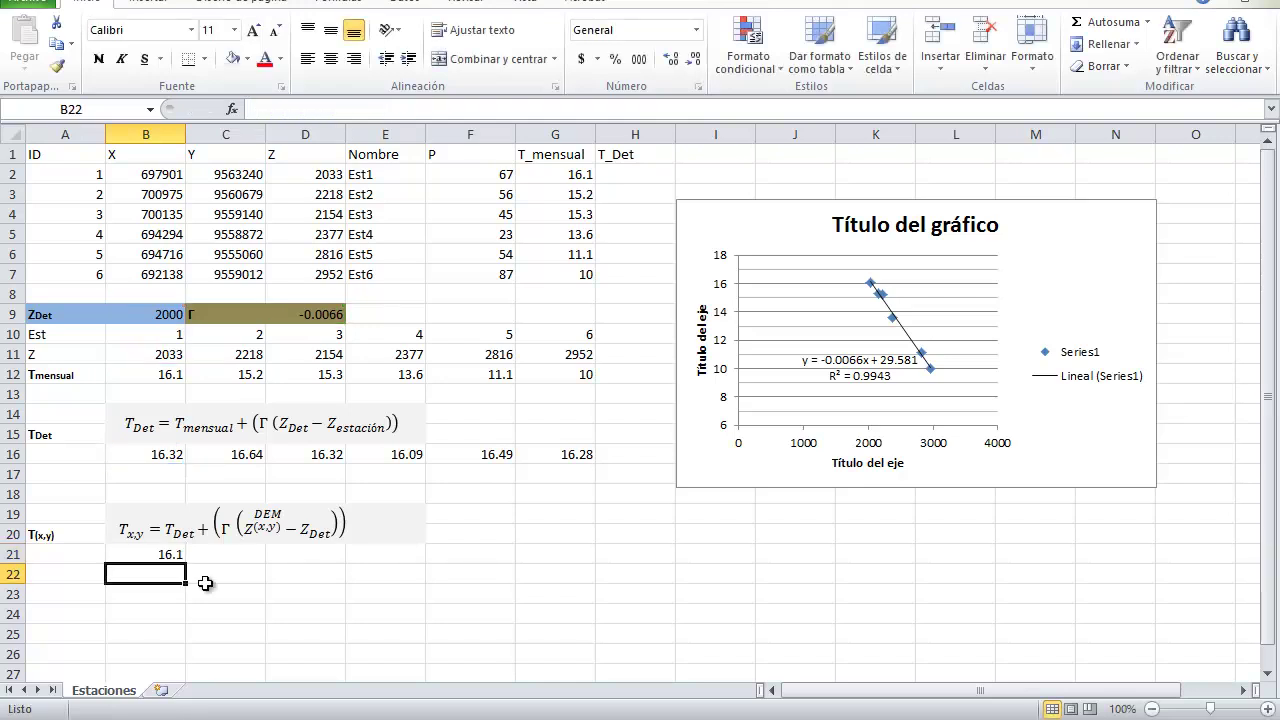
Fill the T(x,y) formula from B21 across to G21 for the remaining stations.
{"action": "left_click", "coordinate": [166, 542]}
{"action": "left_click", "coordinate": [168, 556]}
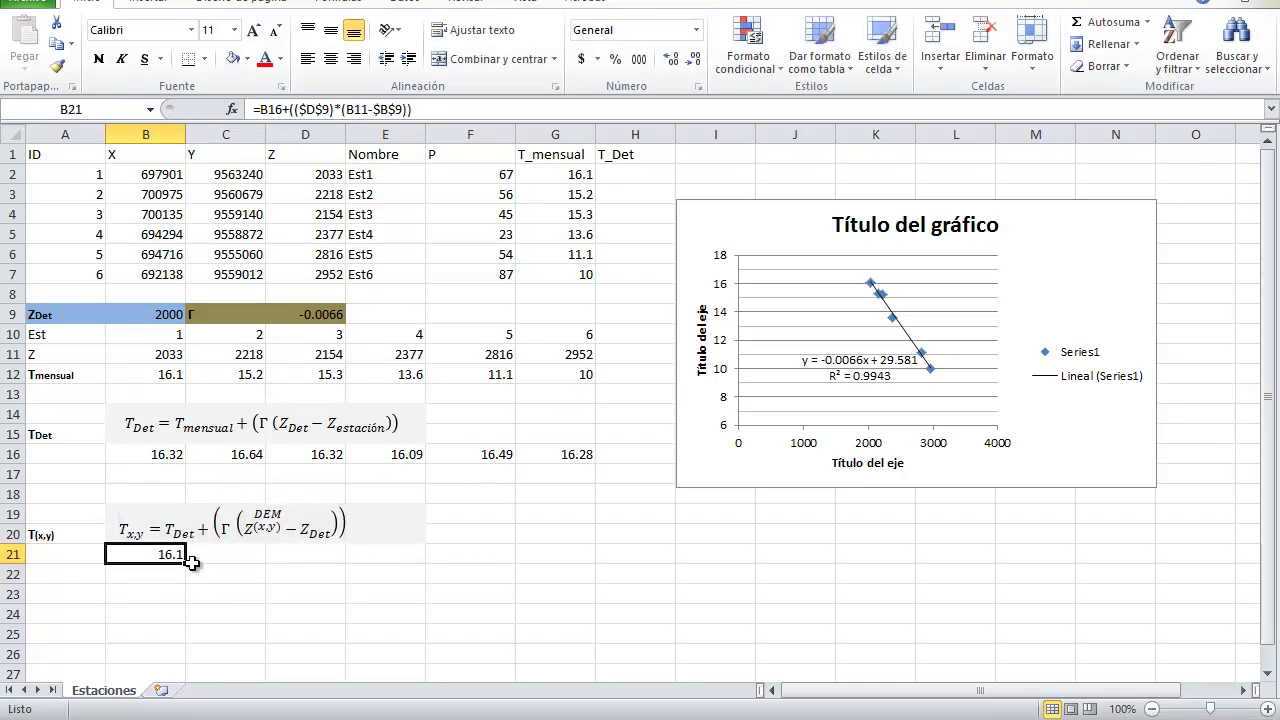
{"action": "left_click_drag", "start_coordinate": [186, 563], "coordinate": [494, 575]}
{"action": "left_click_drag", "start_coordinate": [572, 569], "coordinate": [571, 569]}
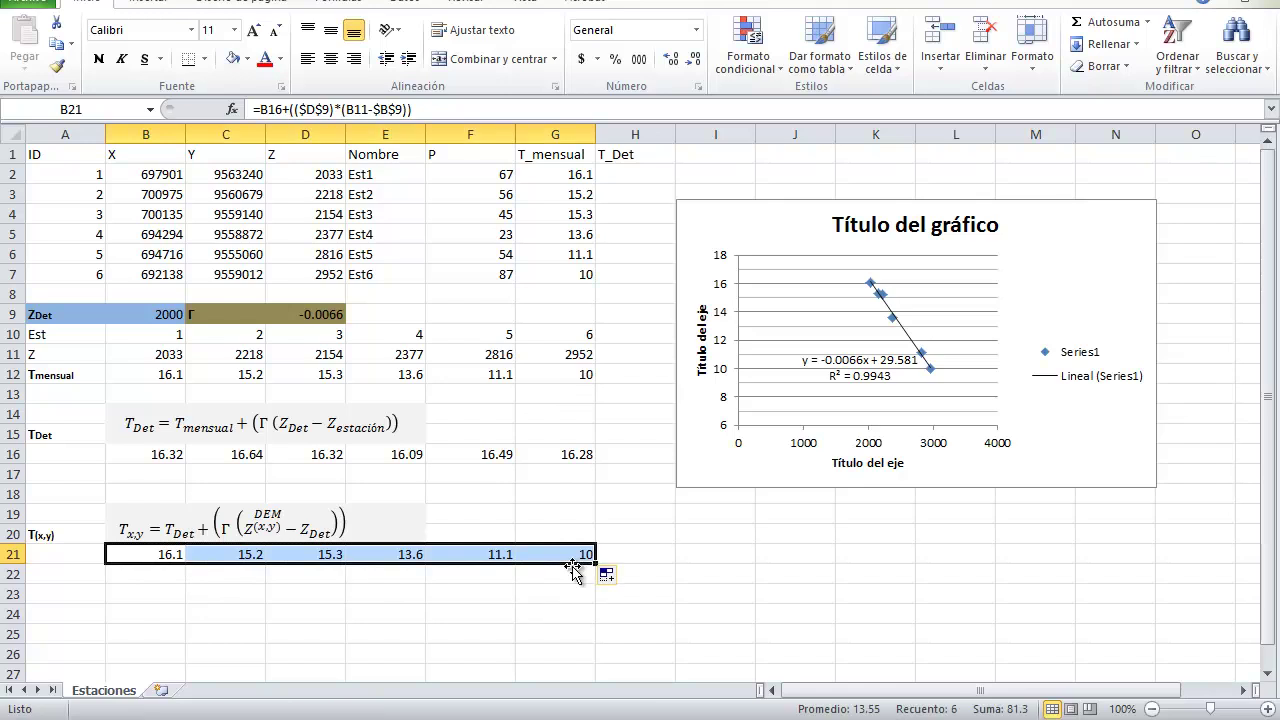
{"action": "left_click", "coordinate": [562, 590]}
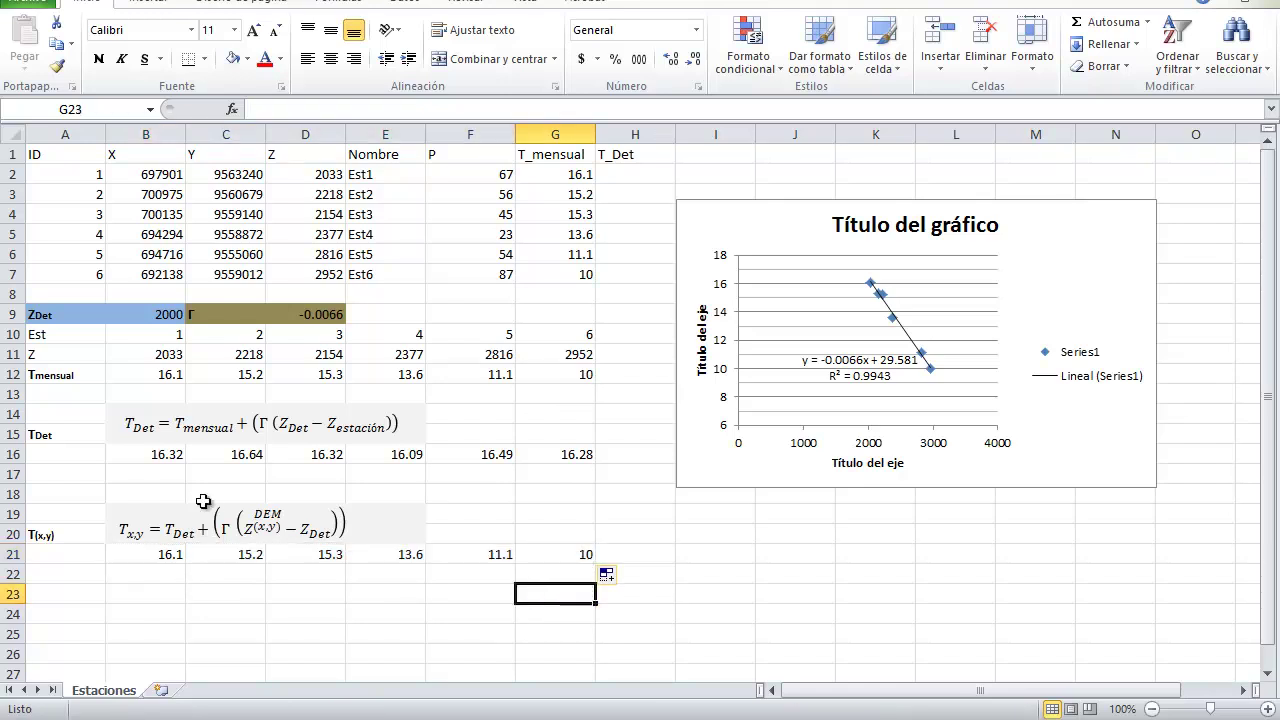
Copy the TDet results in B16:G16 and paste them as values only into row 23, starting at B23.
{"action": "left_click", "coordinate": [155, 456]}
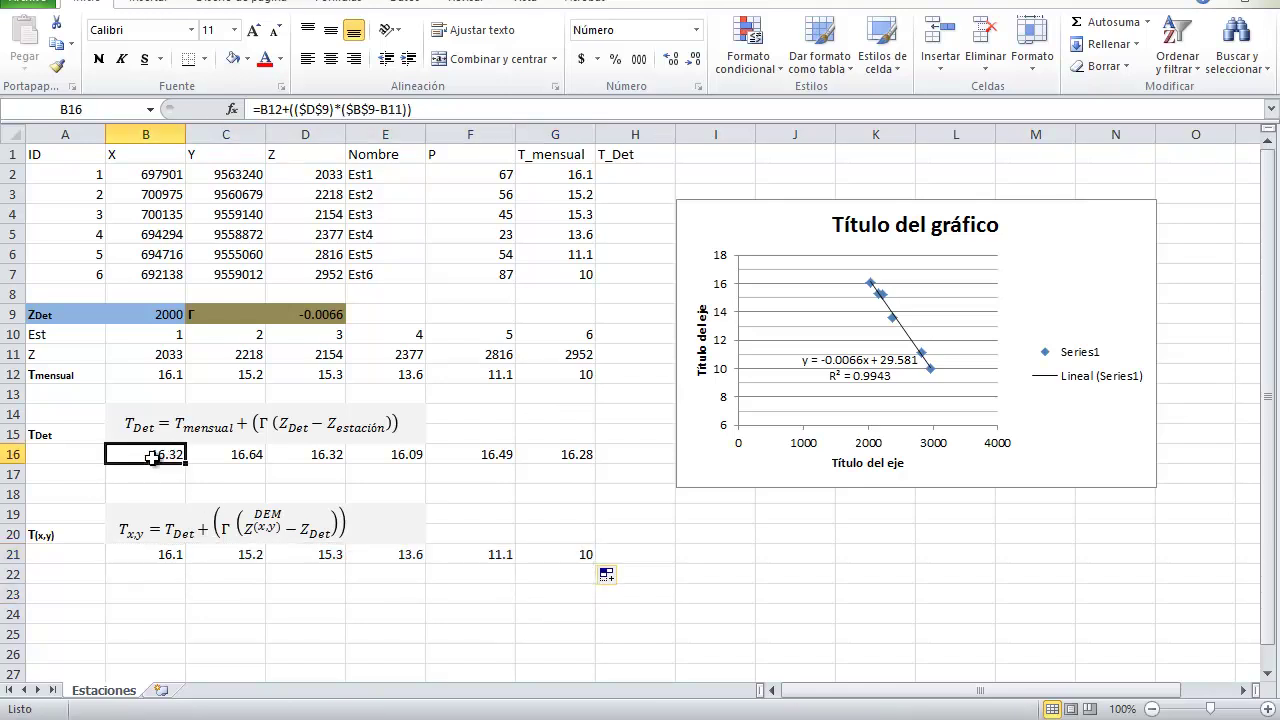
{"action": "key", "text": "shift+Right"}
{"action": "key", "text": "shift+Right"}
{"action": "key", "text": "shift+Right"}
{"action": "key", "text": "shift+Right"}
{"action": "key", "text": "shift+Right"}
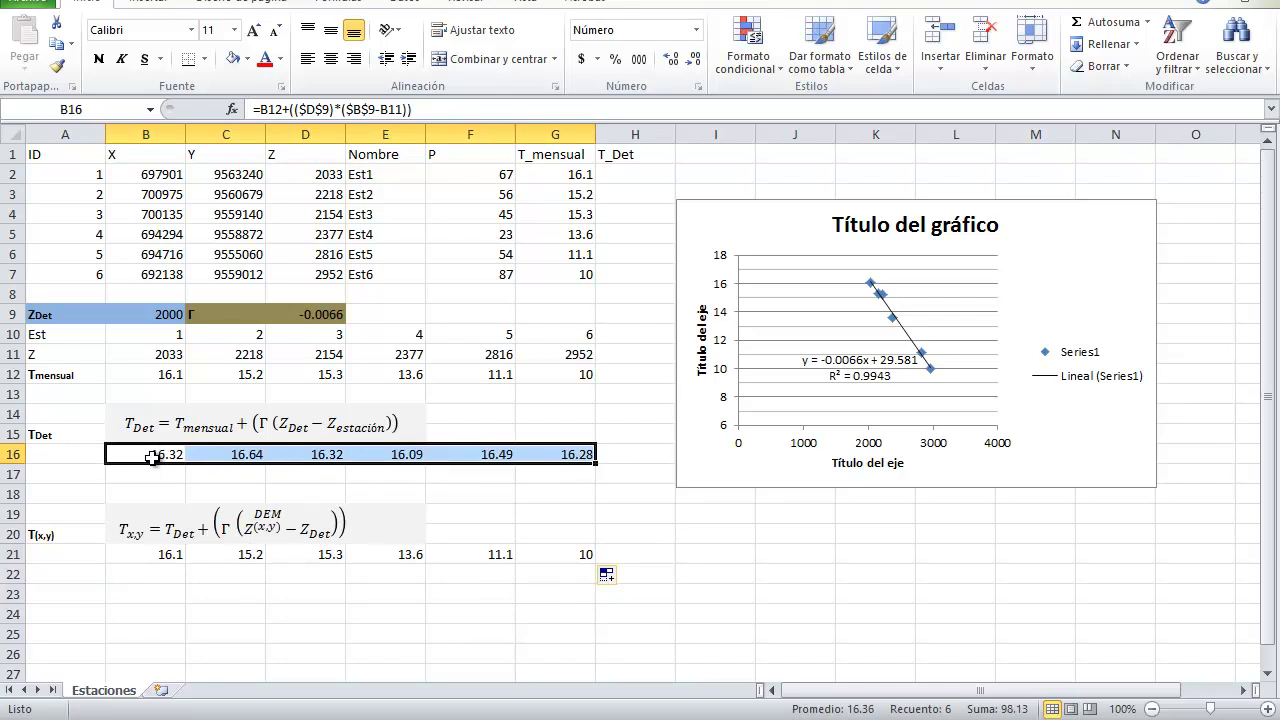
{"action": "key", "text": "ctrl+c"}
{"action": "left_click", "coordinate": [141, 597]}
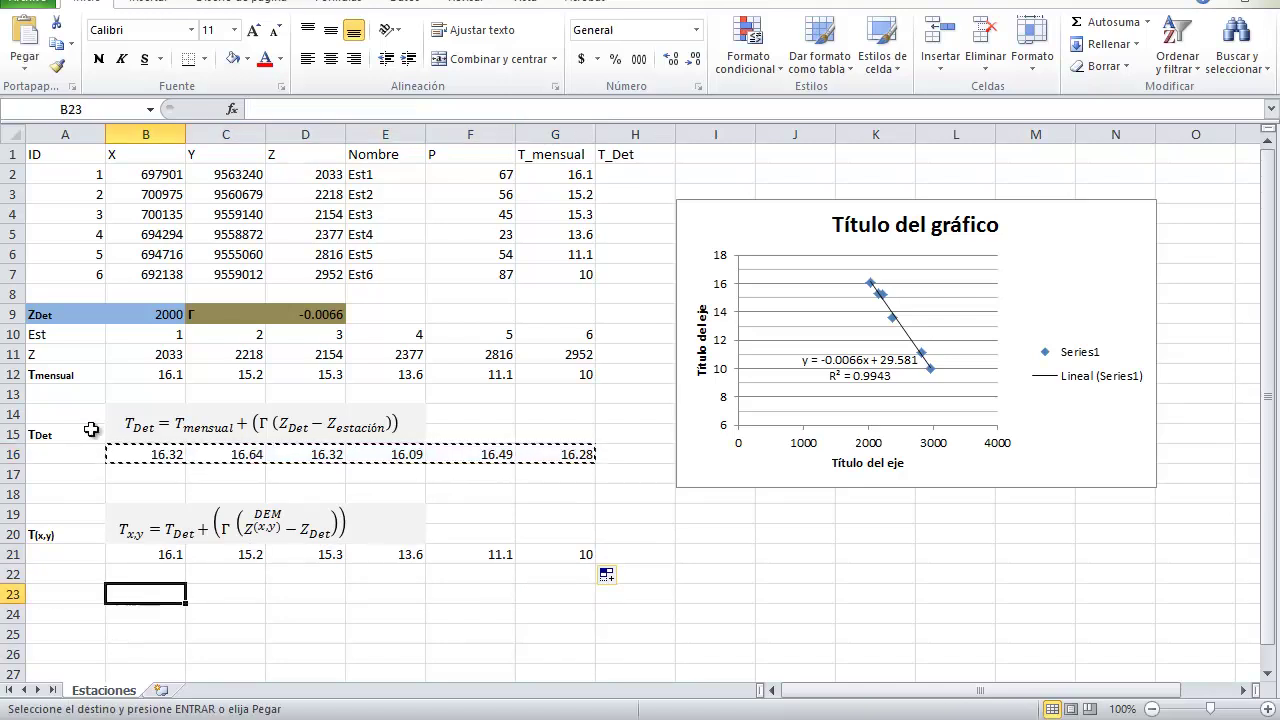
{"action": "left_click", "coordinate": [25, 62]}
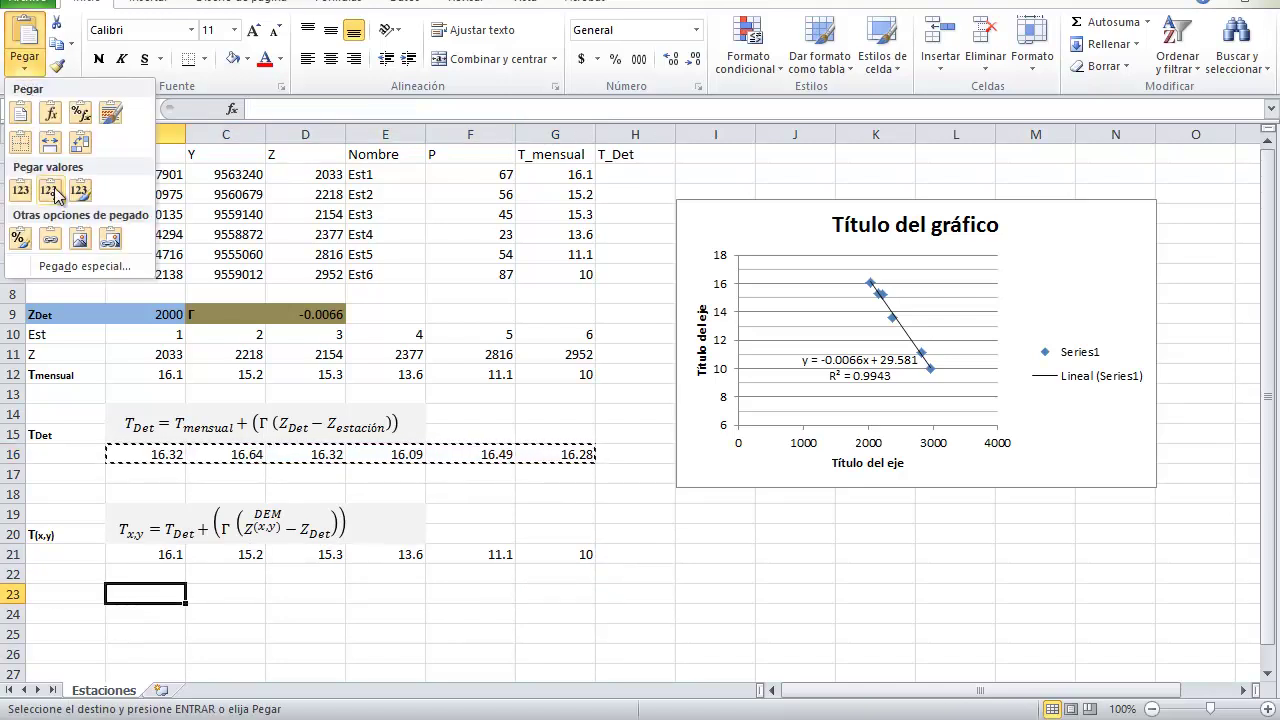
{"action": "left_click", "coordinate": [20, 190]}
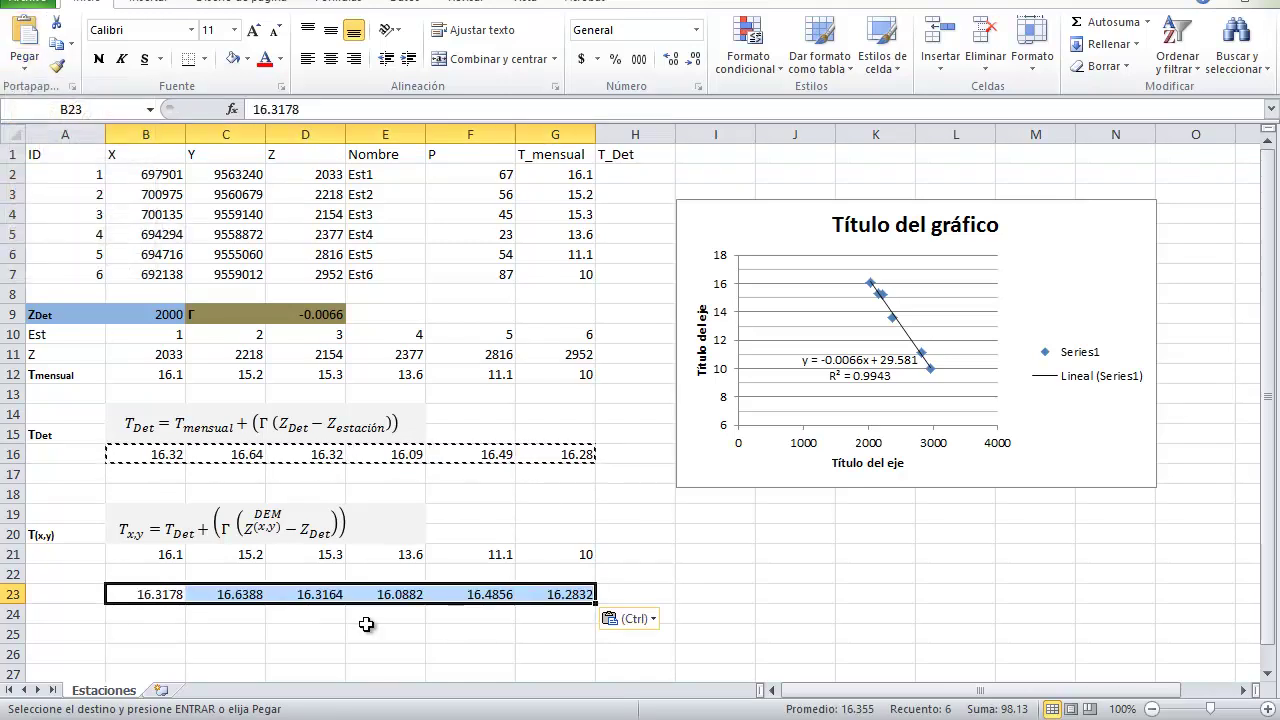
Copy the values in B23:G23 and paste them transposed into the T_Det column, starting at H2.
{"action": "key", "text": "ctrl+c"}
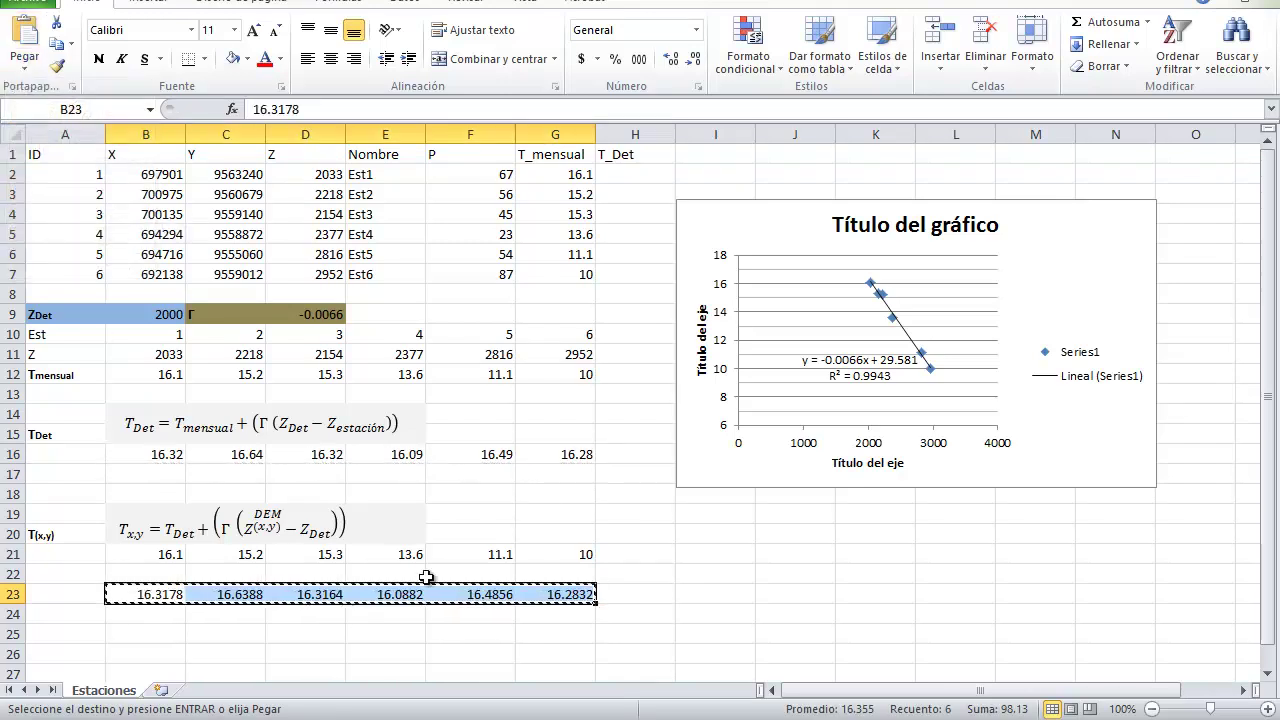
{"action": "left_click", "coordinate": [632, 179]}
{"action": "left_click", "coordinate": [25, 62]}
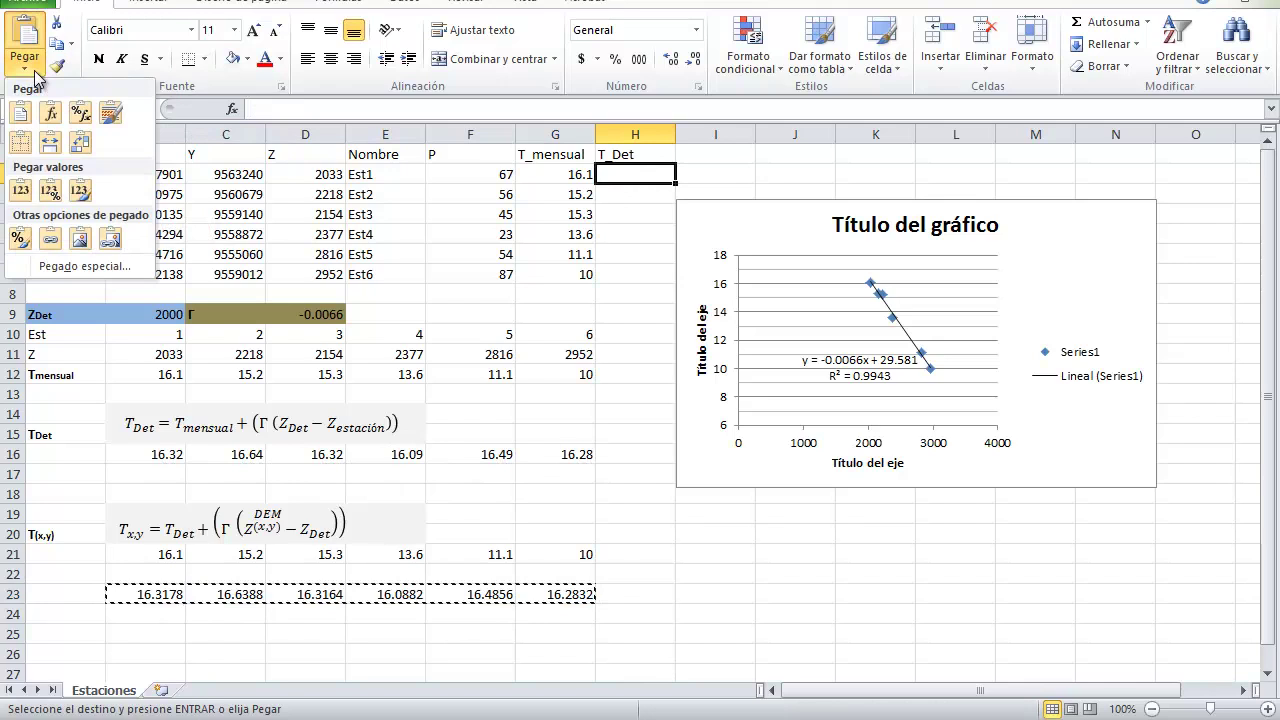
{"action": "left_click", "coordinate": [80, 142]}
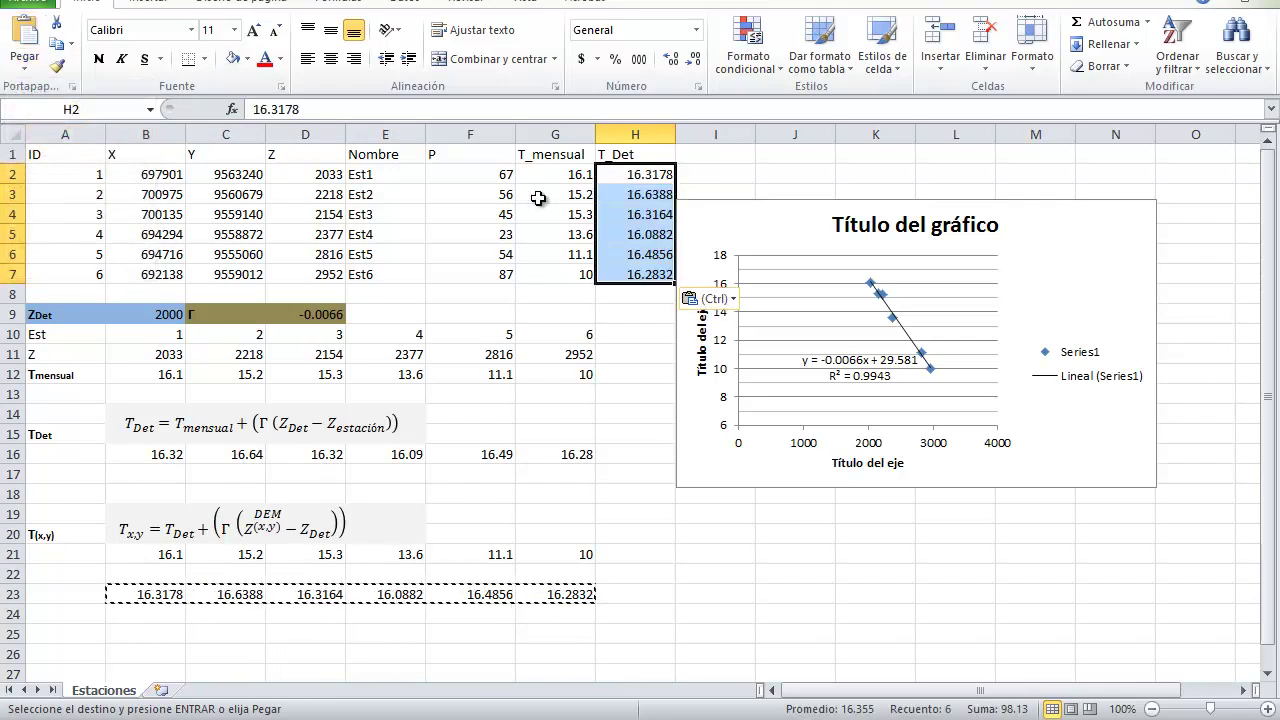
Copy the whole station table A1:H7, including its header row.
{"action": "left_click", "coordinate": [635, 273]}
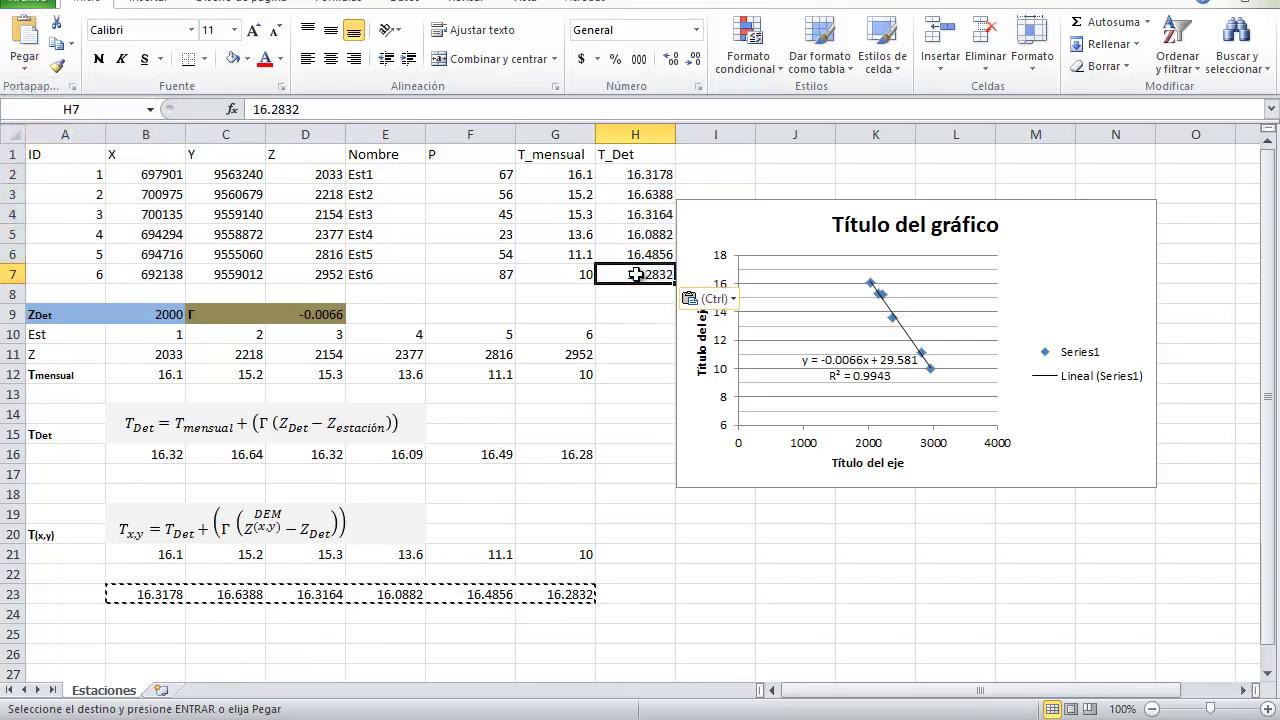
{"action": "key", "text": "Escape"}
{"action": "key", "text": "shift+Up"}
{"action": "key", "text": "shift+Up"}
{"action": "key", "text": "shift+Up"}
{"action": "key", "text": "shift+Up"}
{"action": "key", "text": "shift+Up"}
{"action": "key", "text": "shift+Up"}
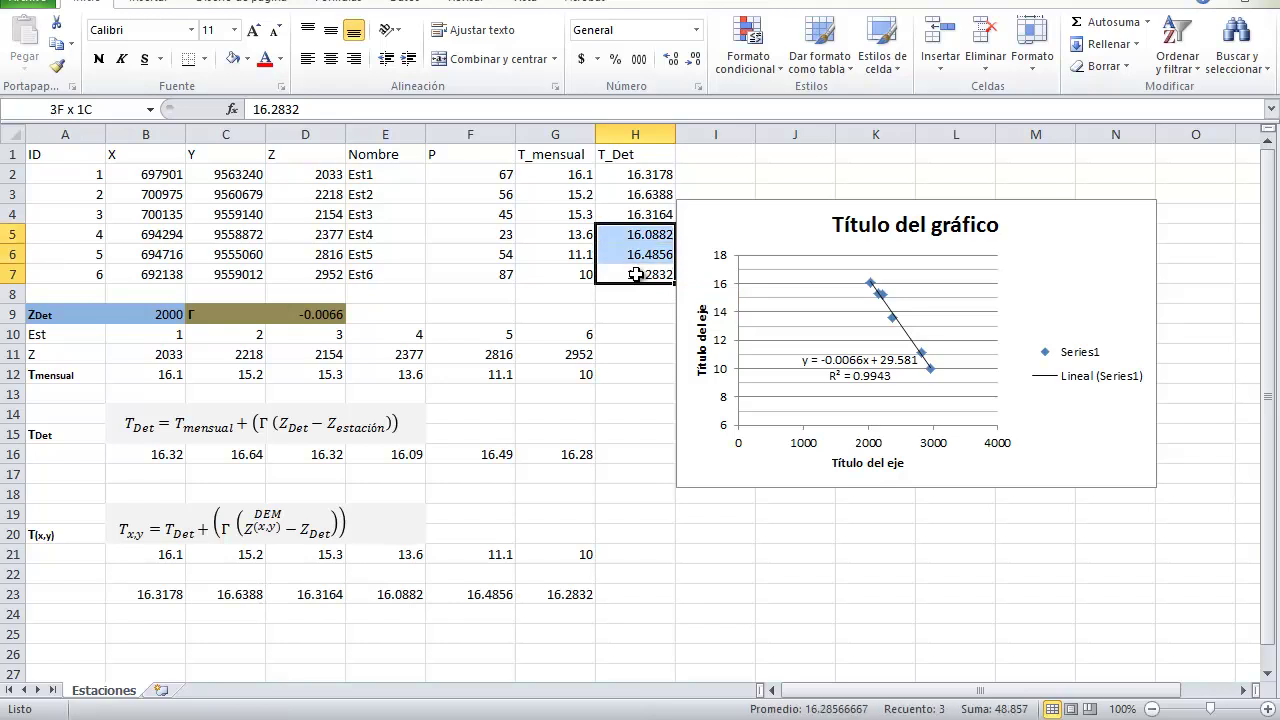
{"action": "key", "text": "shift+Left"}
{"action": "key", "text": "shift+Left"}
{"action": "key", "text": "shift+Left"}
{"action": "key", "text": "shift+Left"}
{"action": "key", "text": "shift+Left"}
{"action": "key", "text": "shift+Left"}
{"action": "key", "text": "shift+Left"}
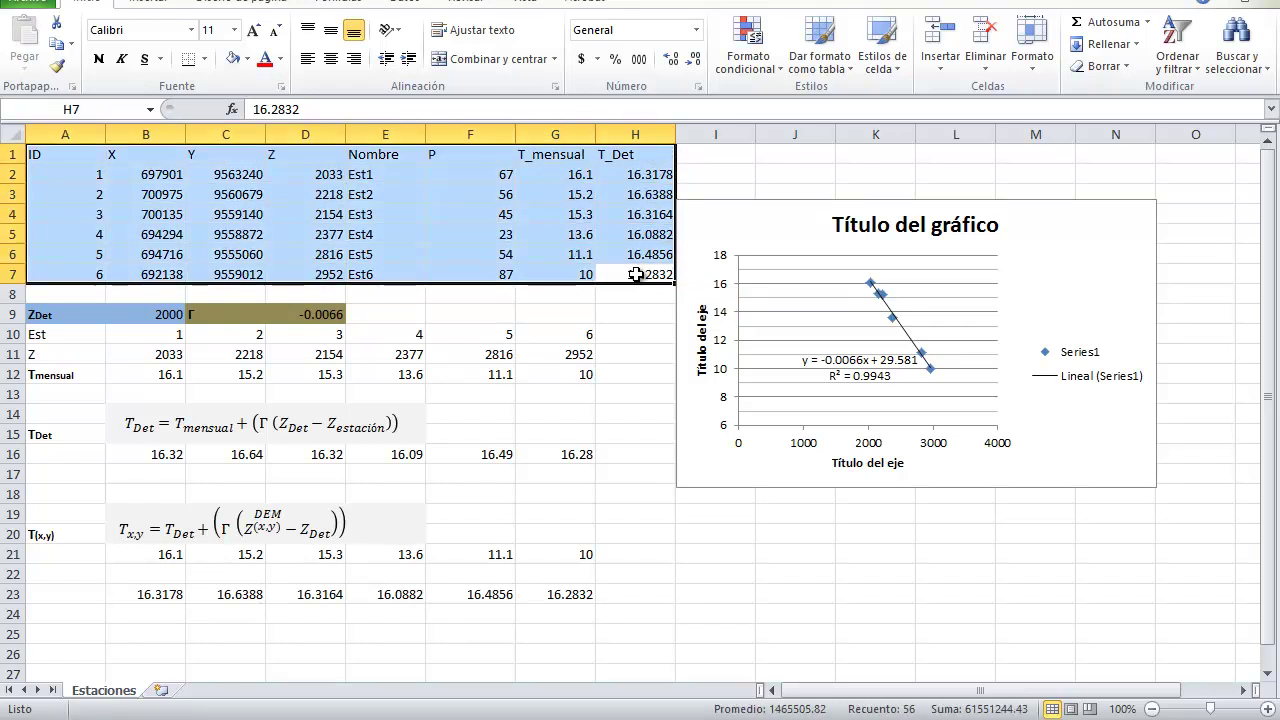
{"action": "key", "text": "ctrl+c"}
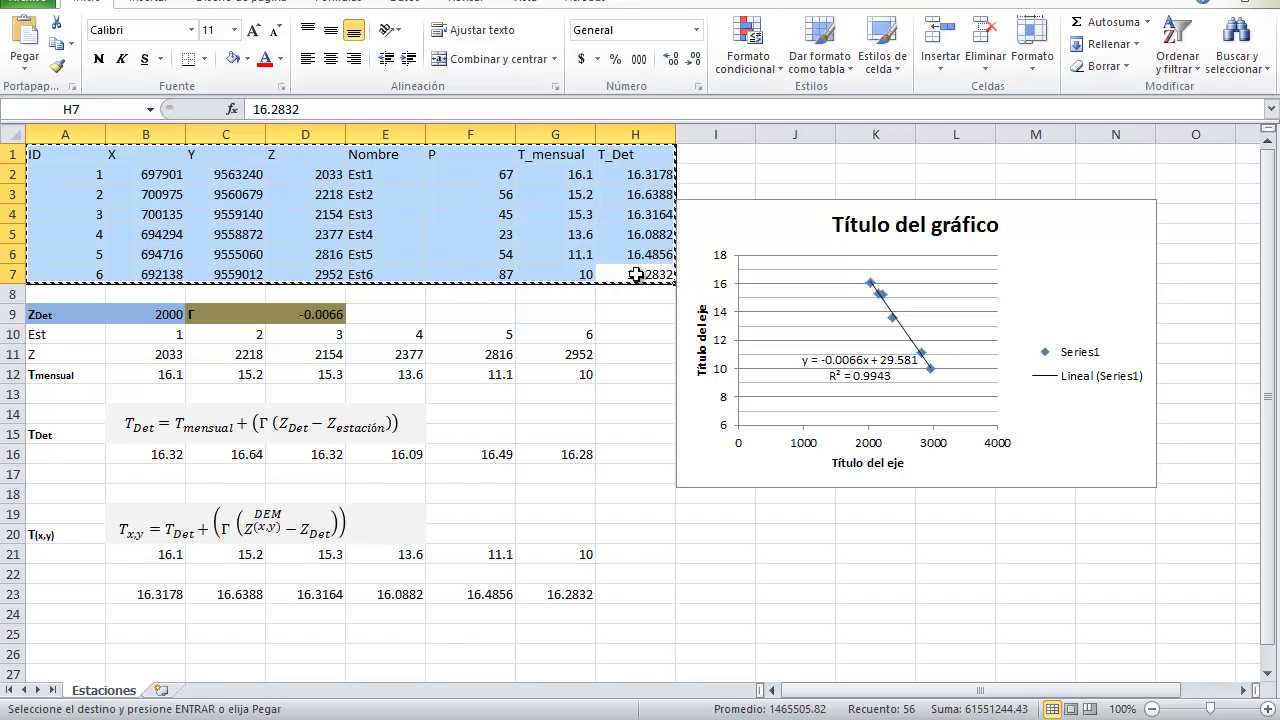
Open Notepad, paste the copied station table and save it as the text file estaciones in the Isotermas folder.
{"action": "key", "text": "super+r"}
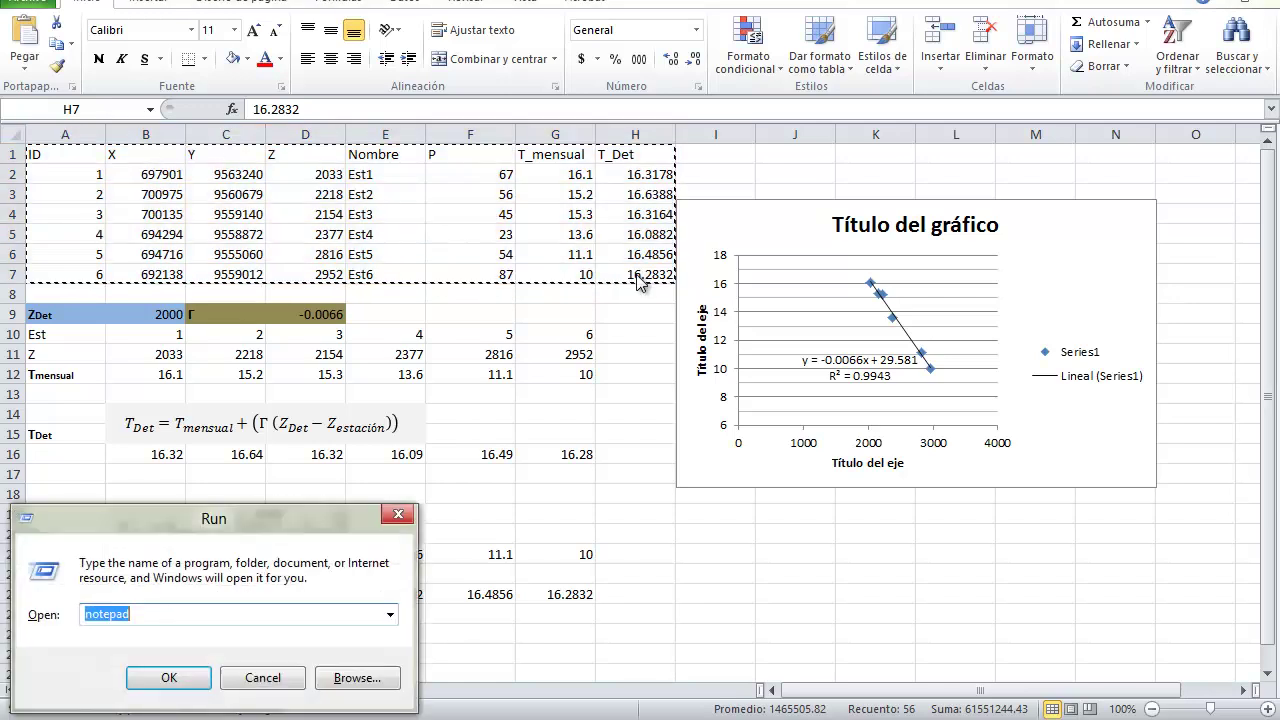
{"action": "key", "text": "Return"}
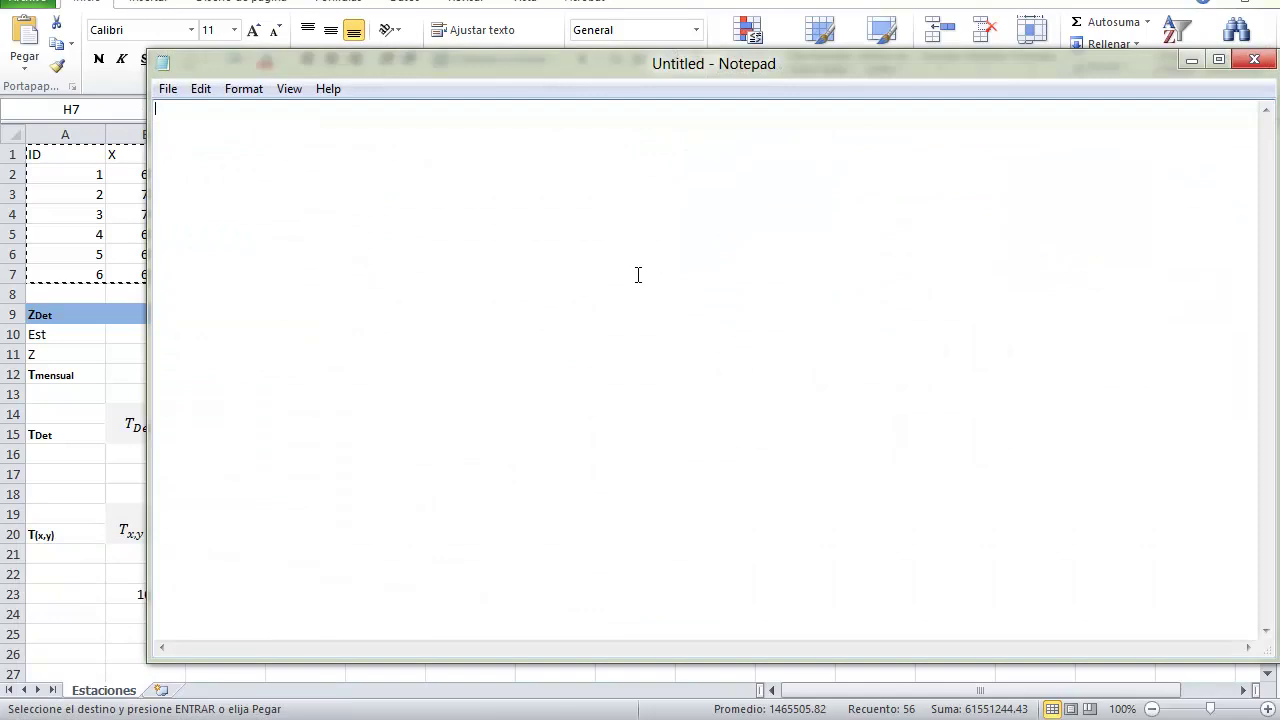
{"action": "key", "text": "ctrl+v"}
{"action": "left_click", "coordinate": [1254, 60]}
{"action": "left_click", "coordinate": [603, 352]}
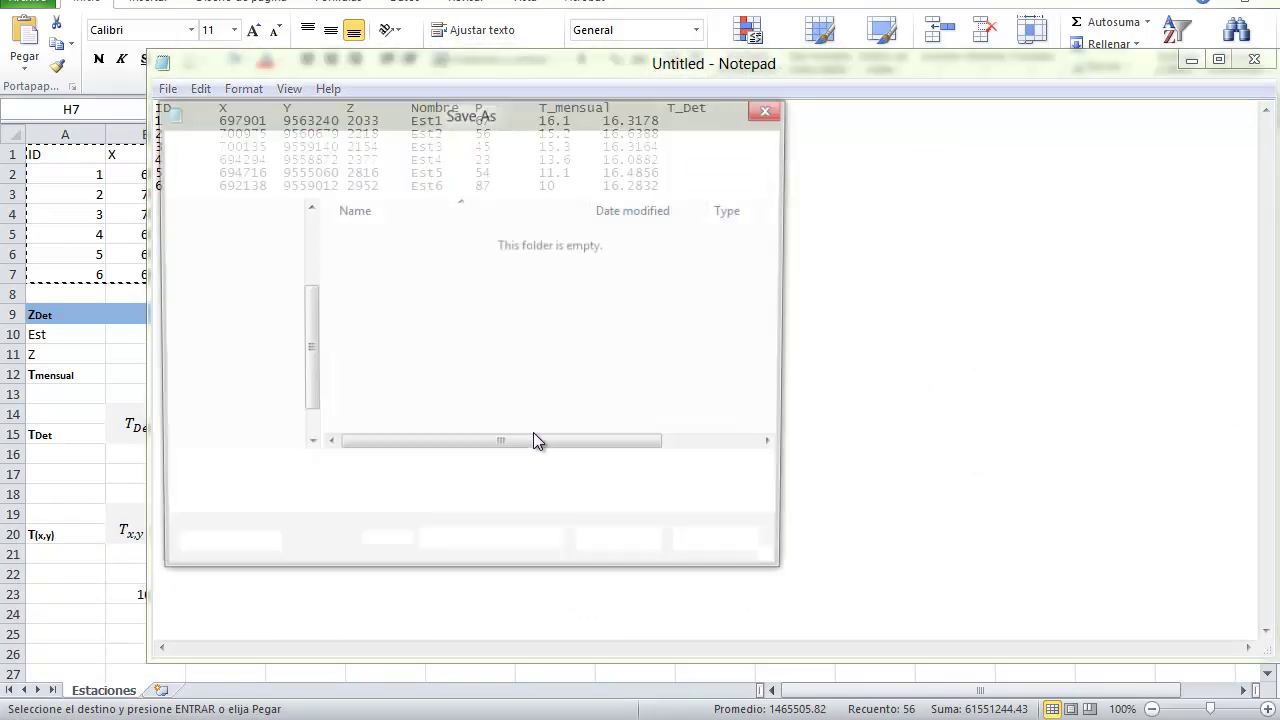
{"action": "type", "text": "estaciones"}
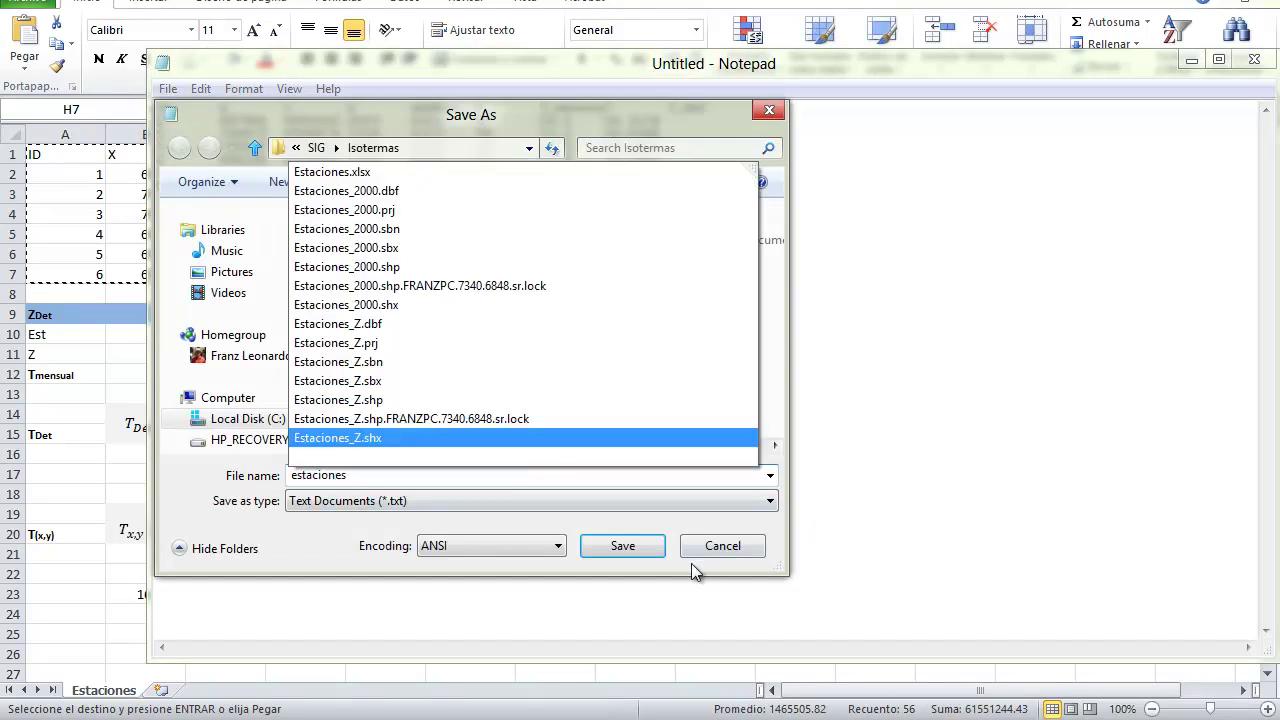
{"action": "left_click", "coordinate": [632, 554]}
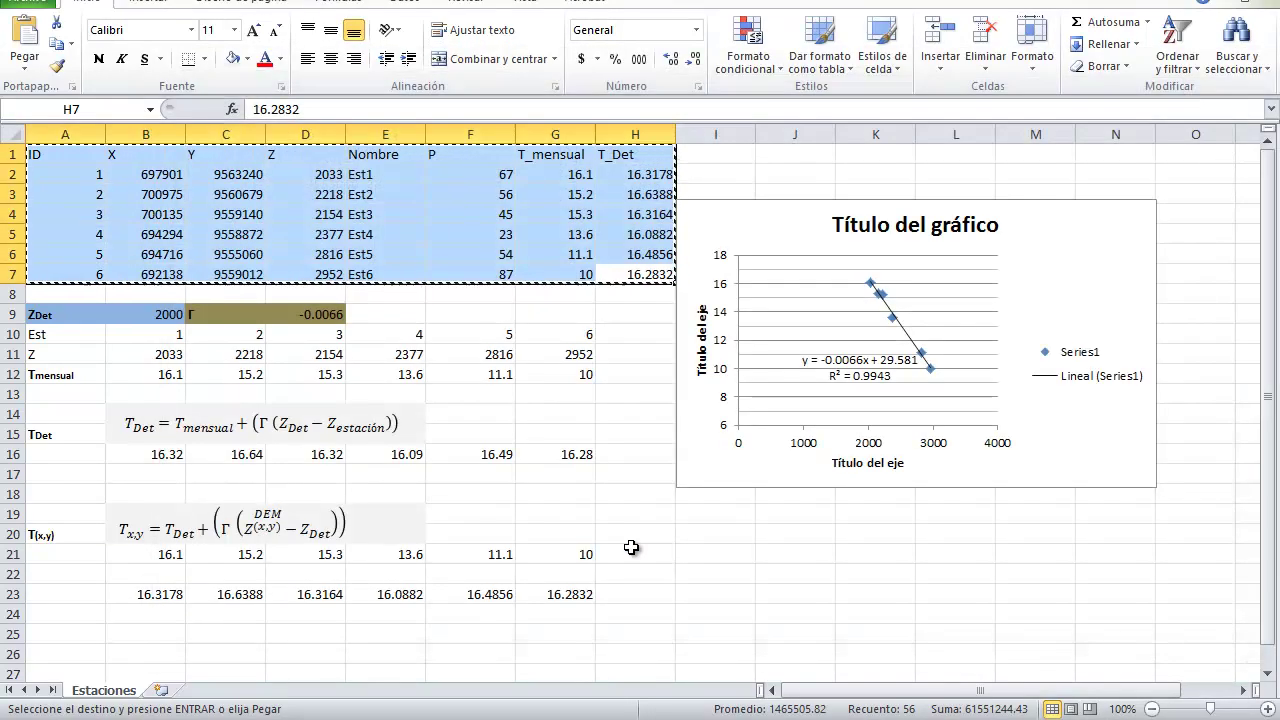
Switch to ArcMap and add the estaciones.txt table from the Isotermas folder to the map.
{"action": "key", "text": "alt+Tab"}
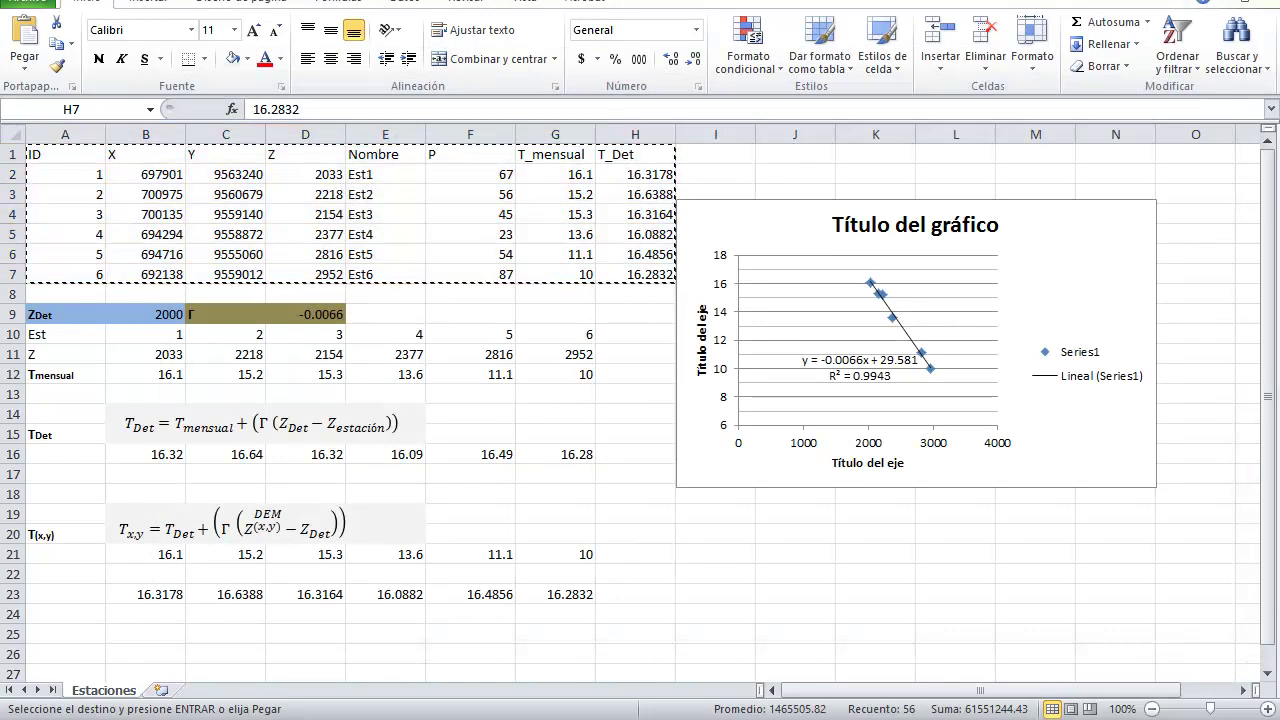
{"action": "left_click", "coordinate": [258, 20]}
{"action": "left_click", "coordinate": [450, 297]}
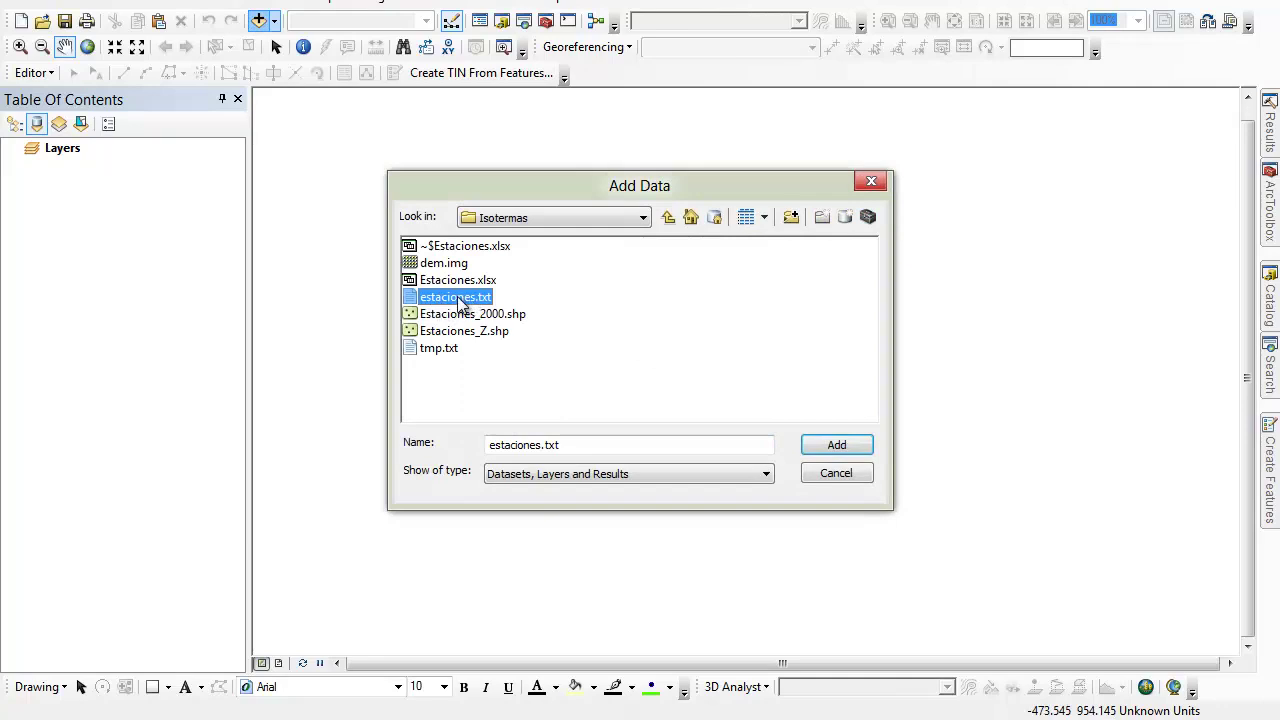
{"action": "left_click", "coordinate": [818, 443]}
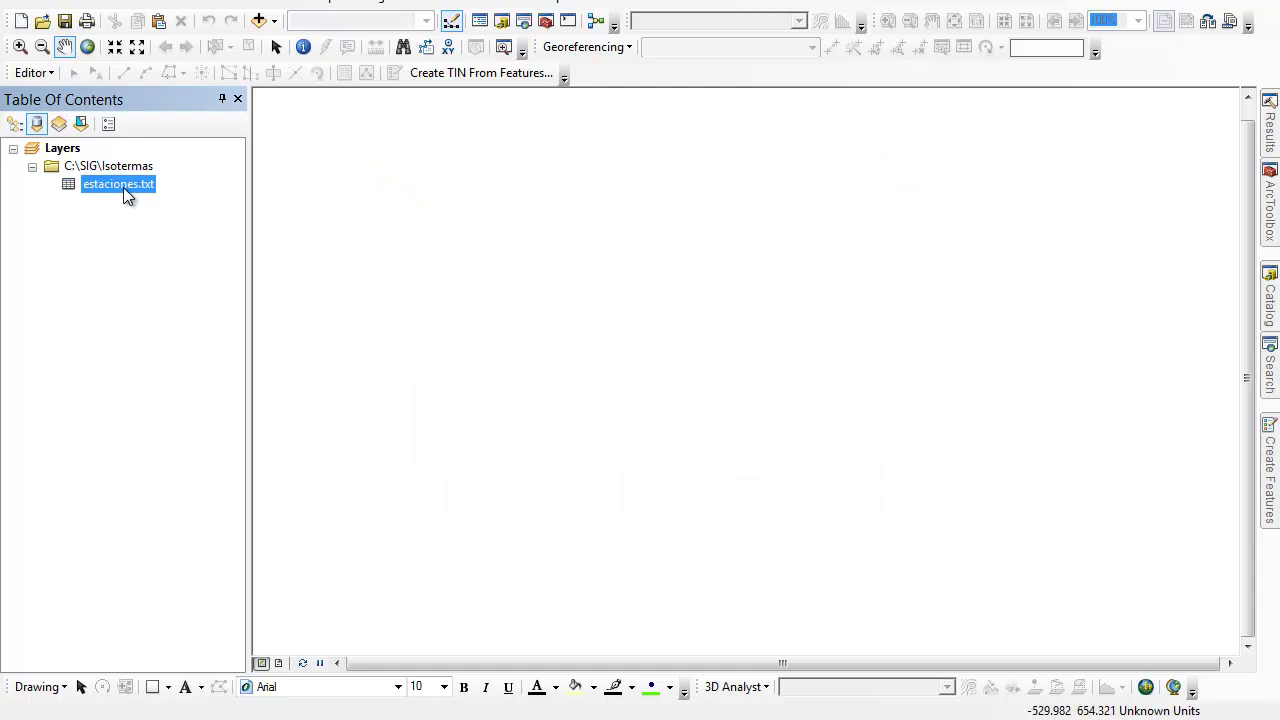
Display the estaciones.txt table as XY points using fields X, Y and Z, in the WGS 1984 UTM Zone 17S coordinate system.
{"action": "right_click", "coordinate": [123, 187]}
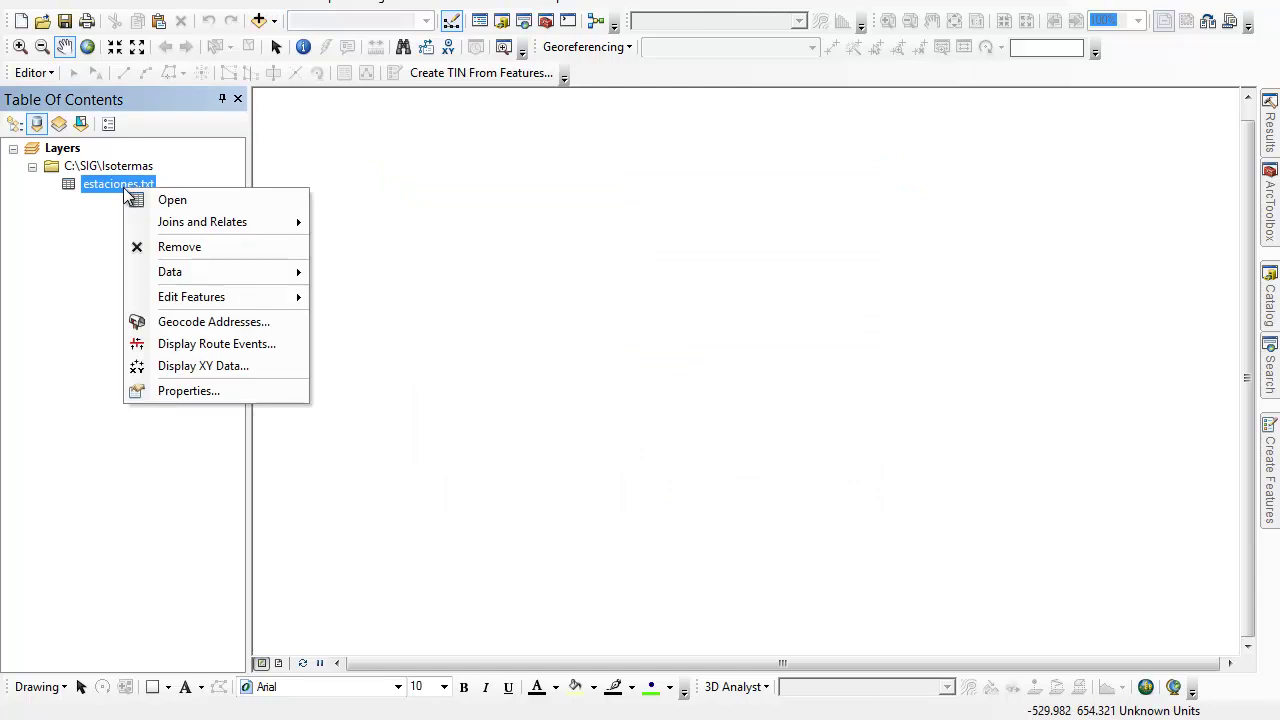
{"action": "left_click", "coordinate": [177, 366]}
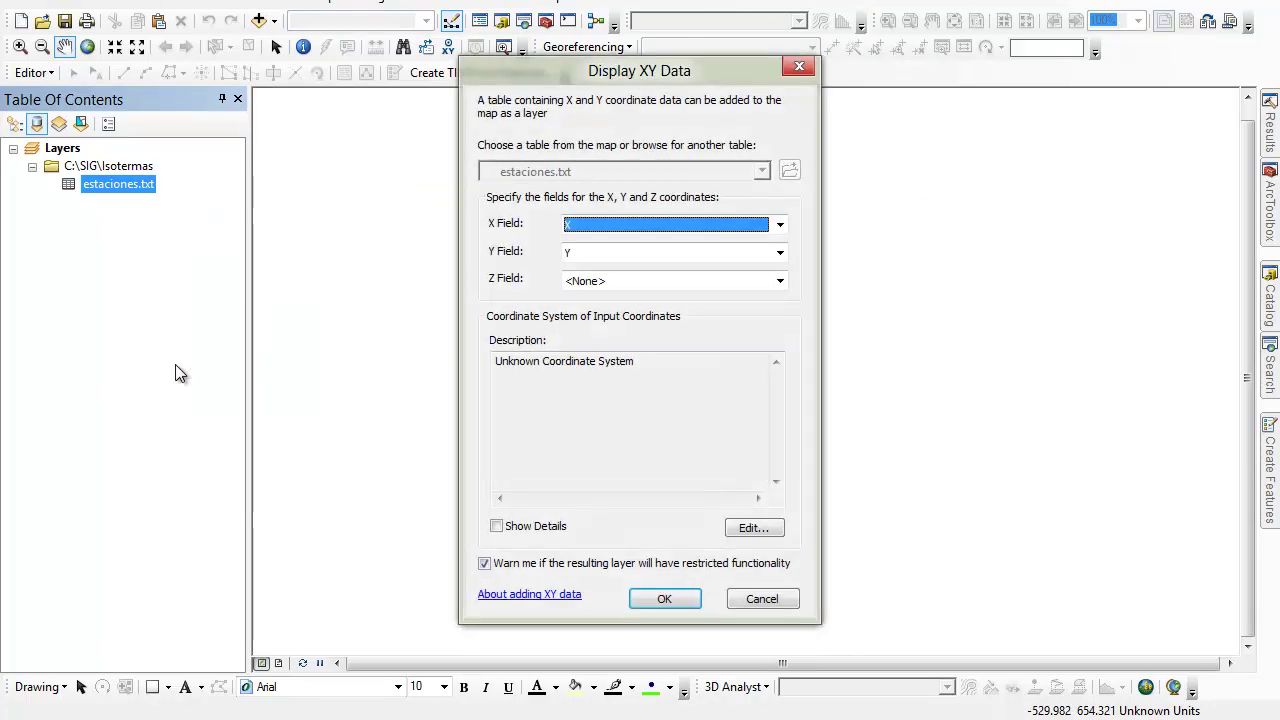
{"action": "left_click", "coordinate": [780, 281]}
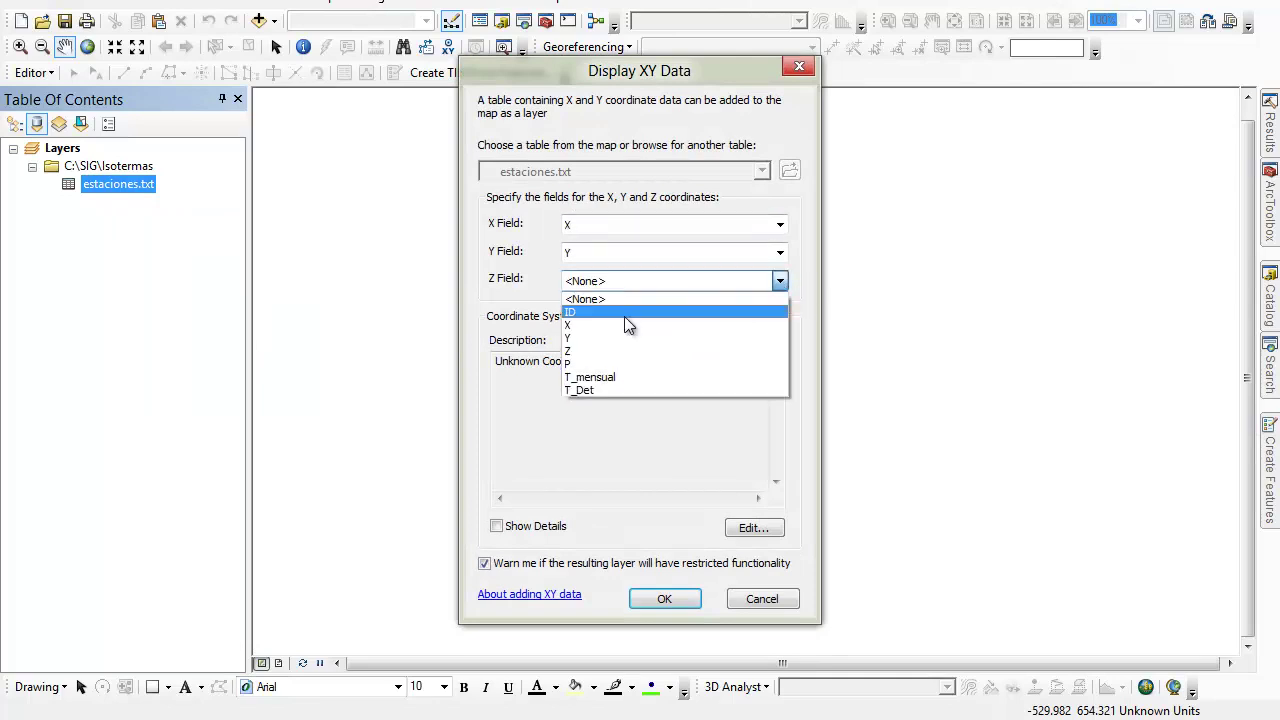
{"action": "left_click", "coordinate": [593, 349]}
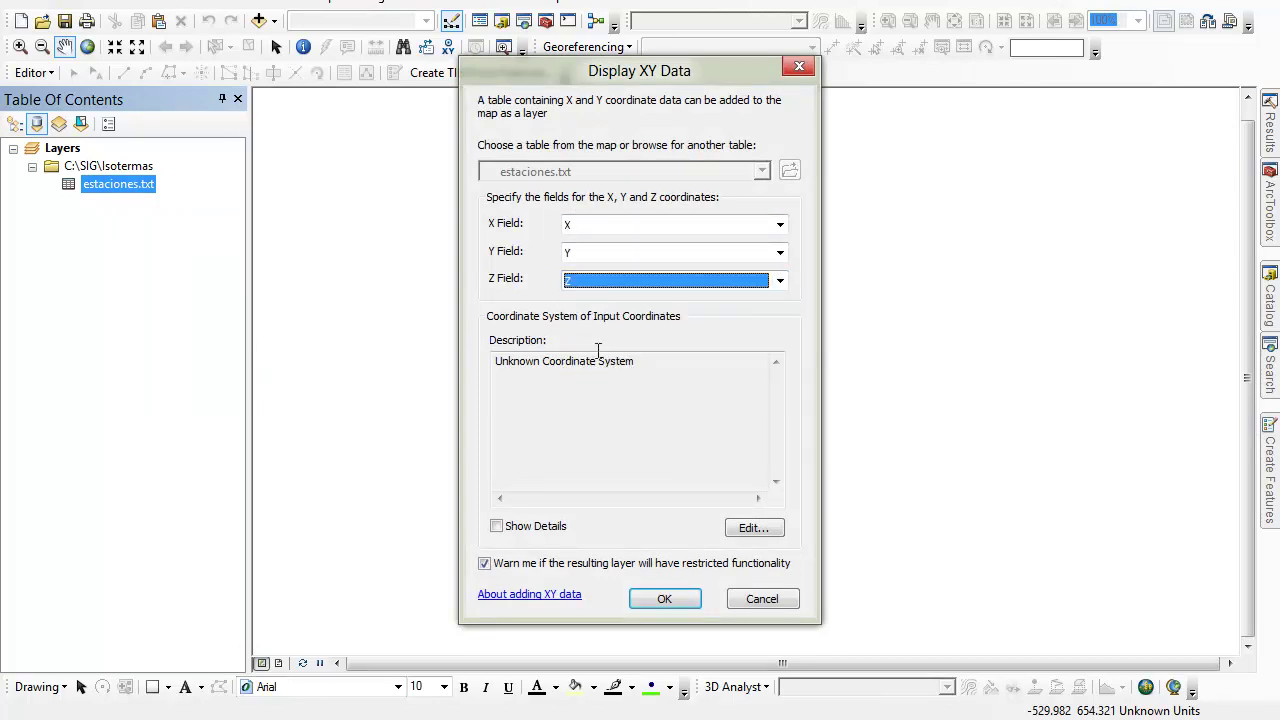
{"action": "left_click", "coordinate": [753, 528]}
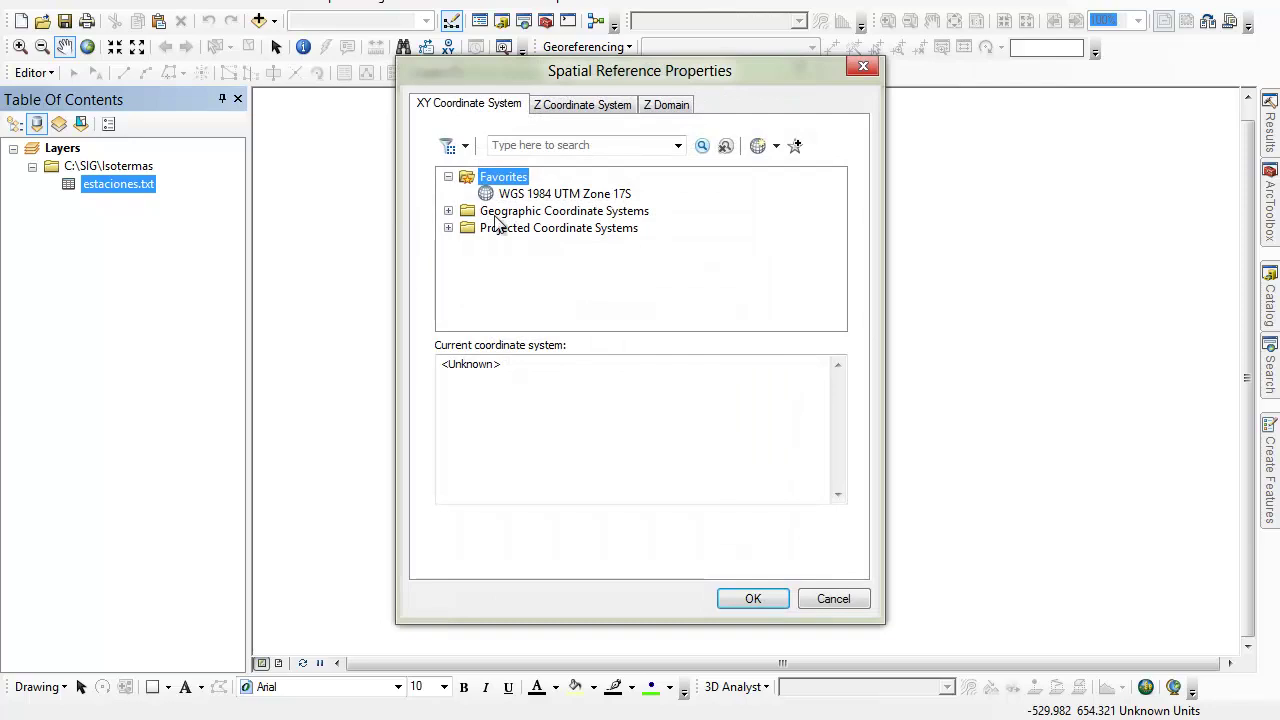
{"action": "left_click", "coordinate": [565, 194]}
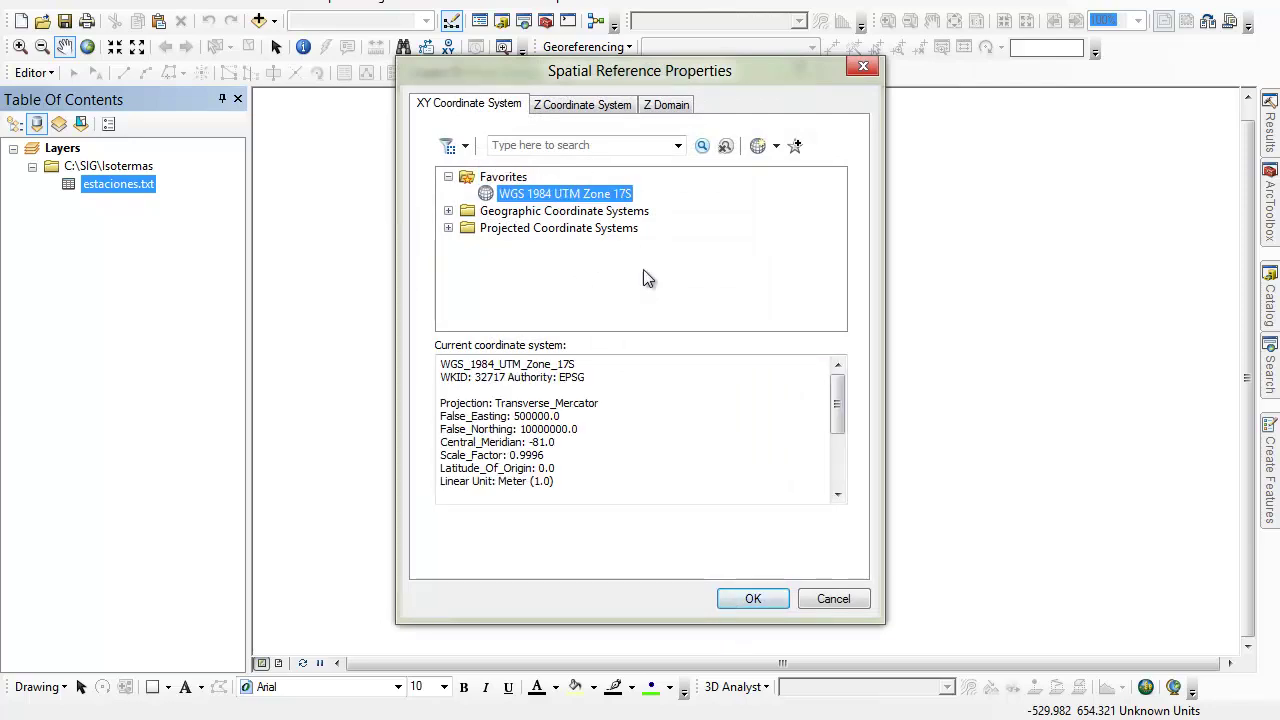
{"action": "left_click", "coordinate": [753, 600]}
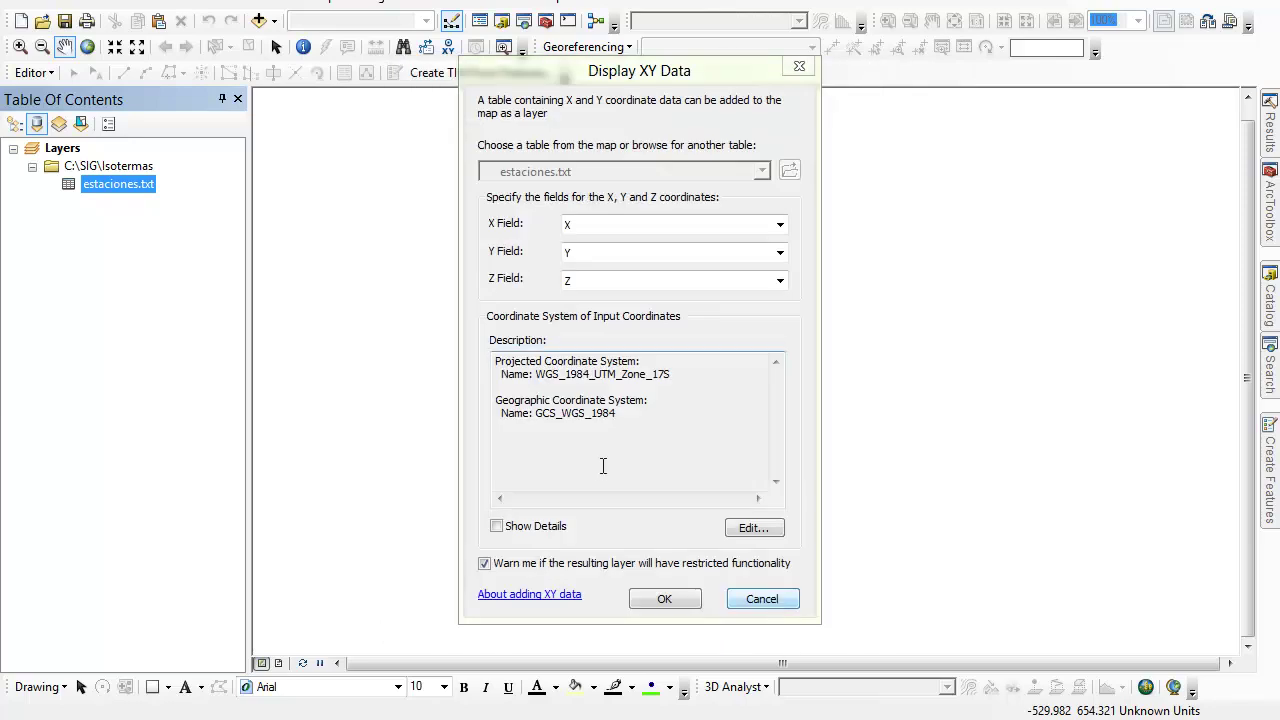
{"action": "left_click", "coordinate": [664, 598]}
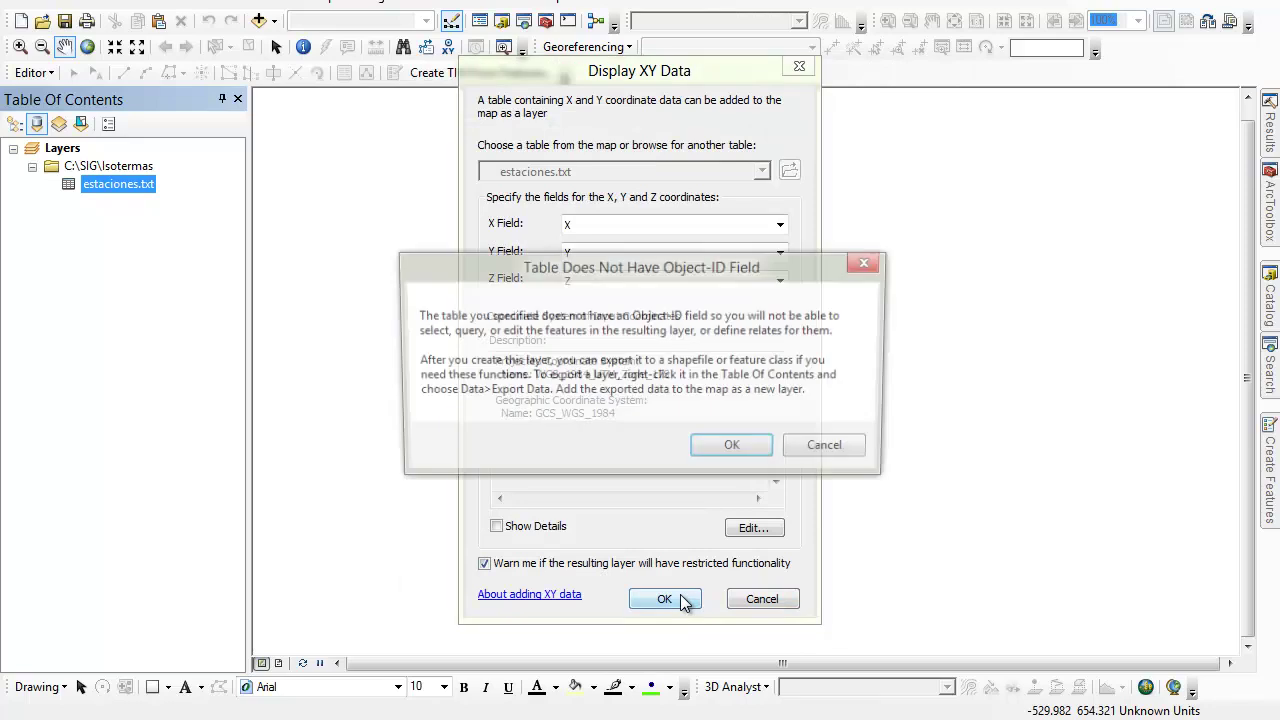
{"action": "left_click", "coordinate": [735, 449]}
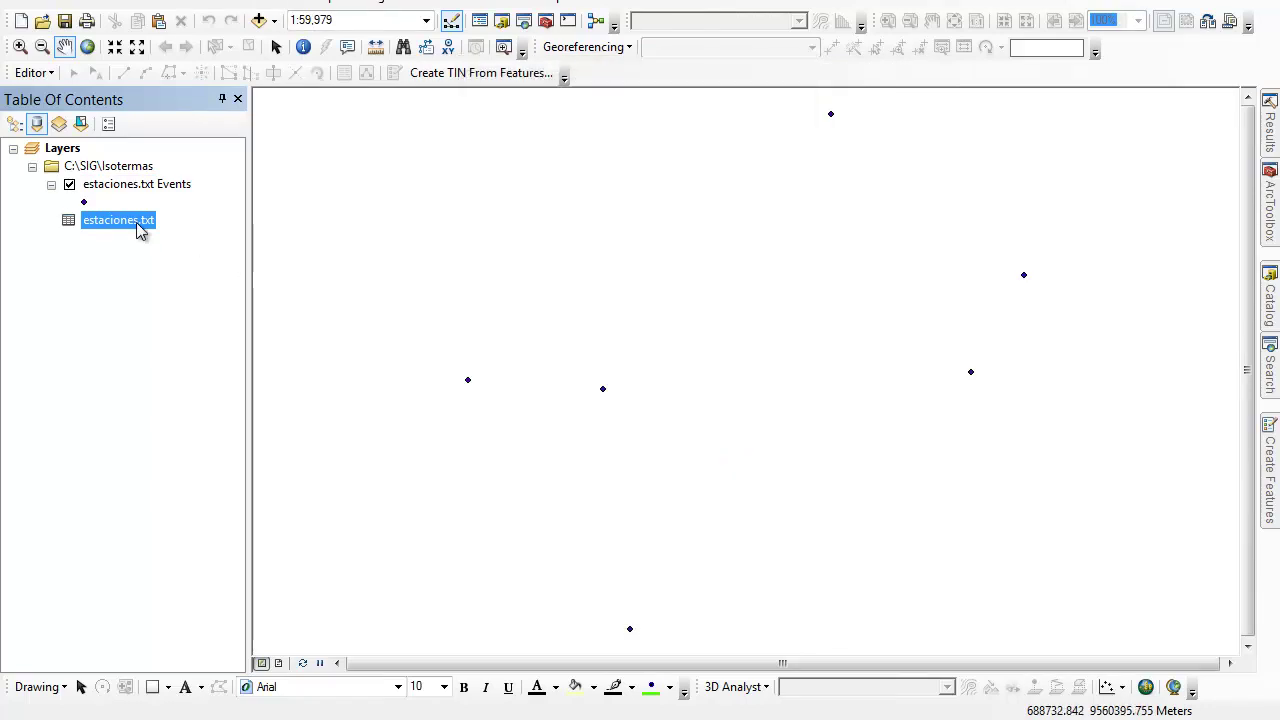
Export all features of the estaciones.txt Events layer to C:\SIG\Isotermas\Estaciones.shp and add the exported data to the map.
{"action": "right_click", "coordinate": [143, 186]}
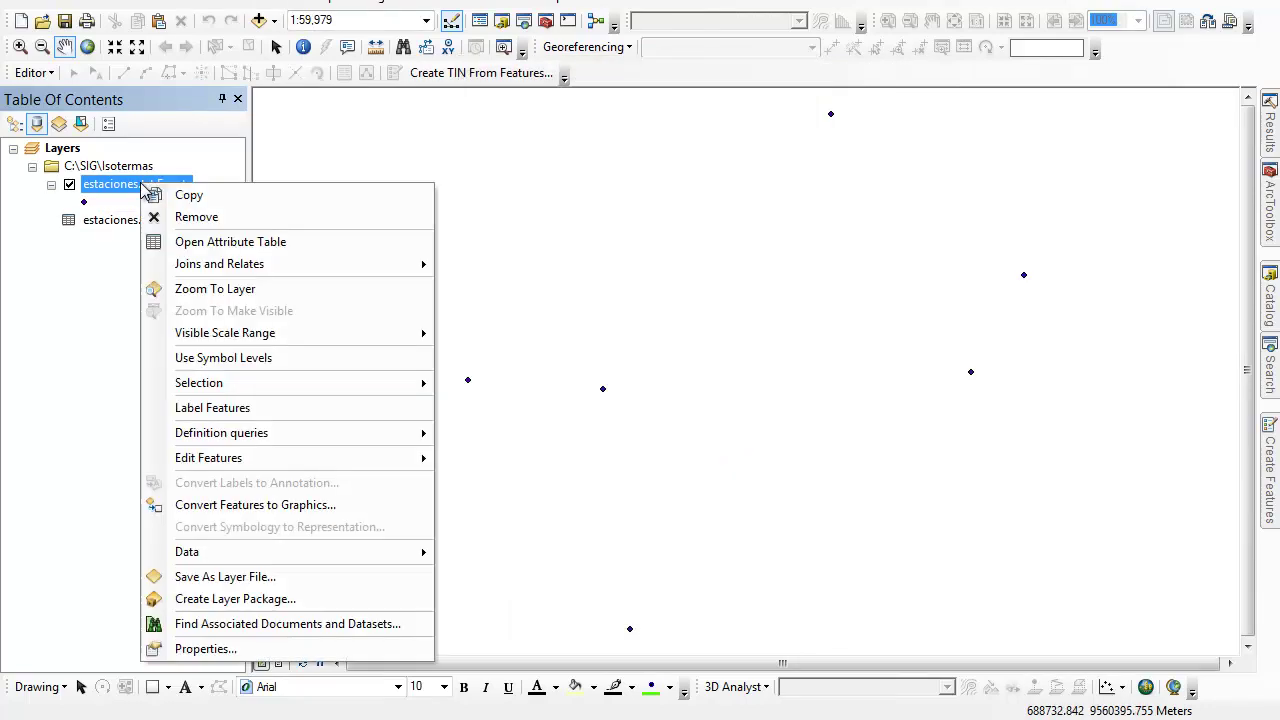
{"action": "mouse_move", "coordinate": [297, 551]}
{"action": "left_click", "coordinate": [479, 580]}
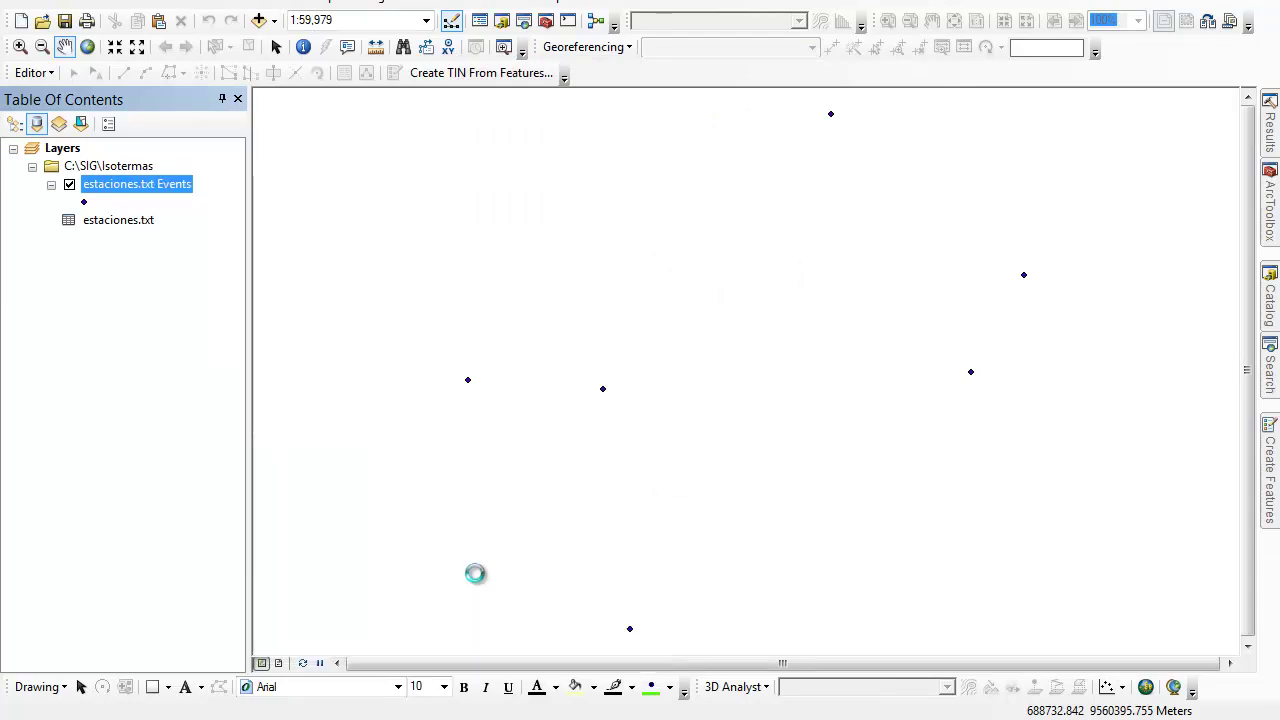
{"action": "left_click_drag", "start_coordinate": [549, 382], "coordinate": [619, 393]}
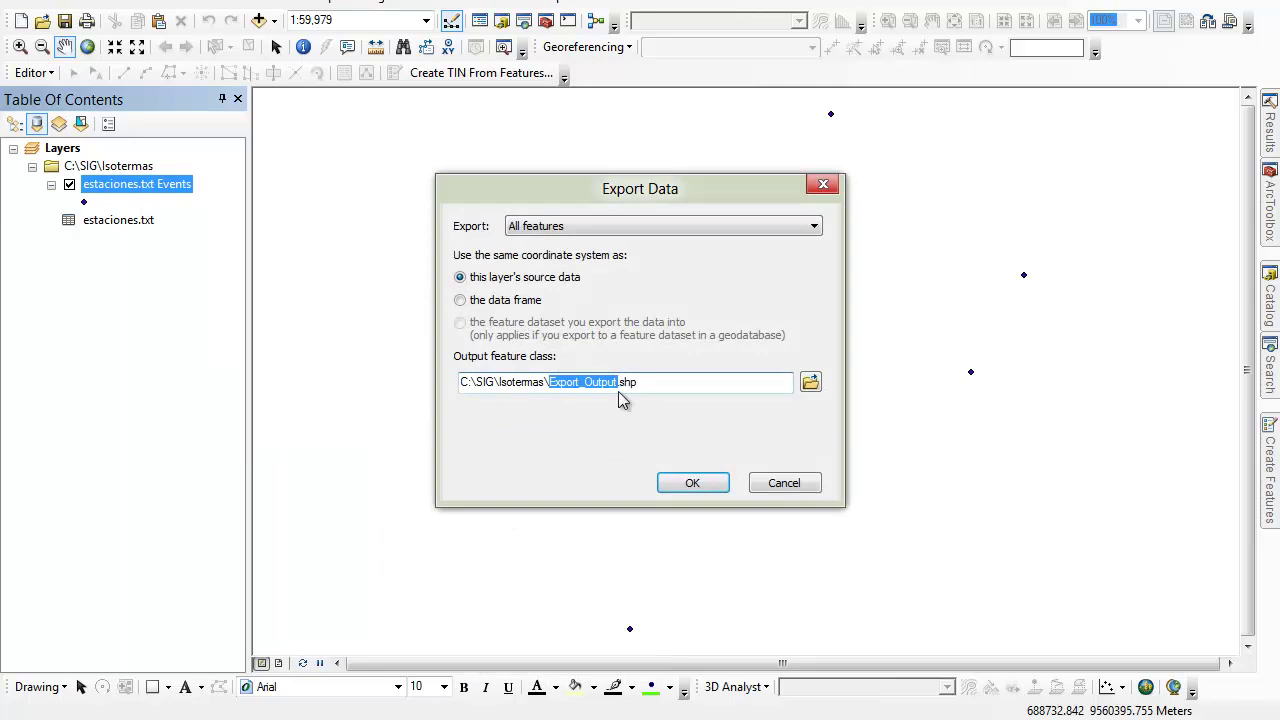
{"action": "type", "text": "E"}
{"action": "left_click", "coordinate": [687, 484]}
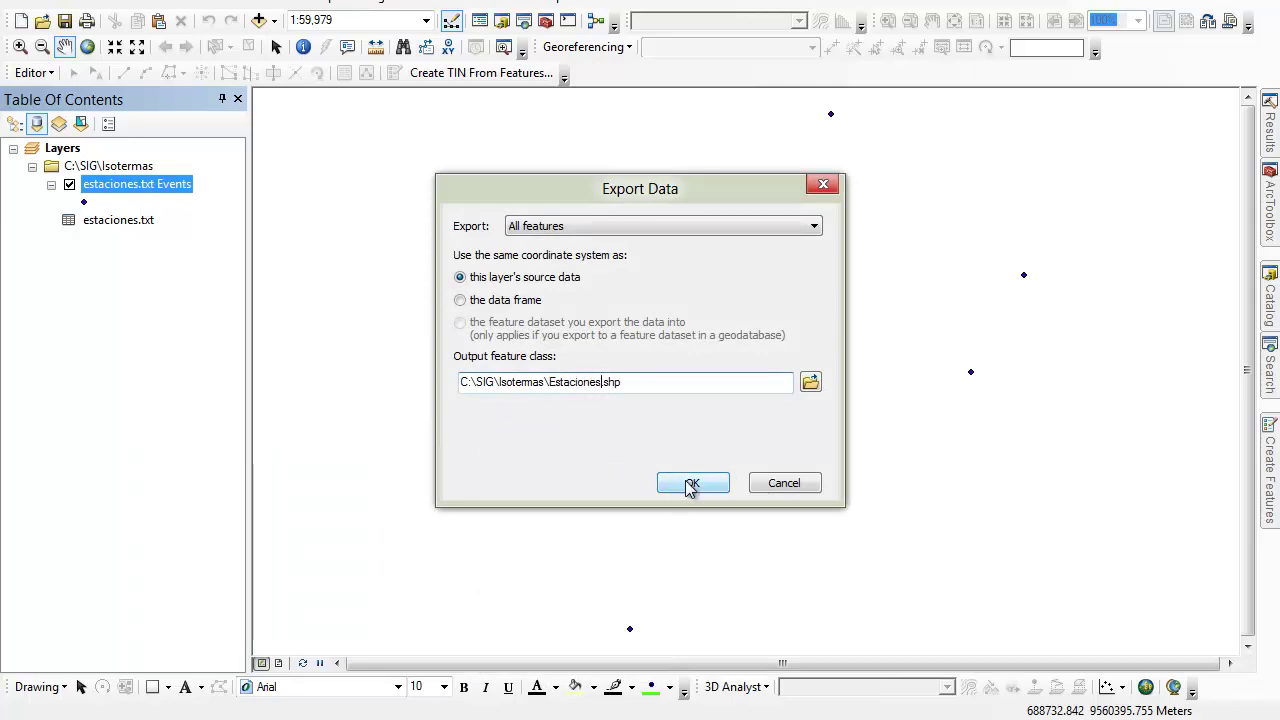
{"action": "left_click", "coordinate": [712, 424]}
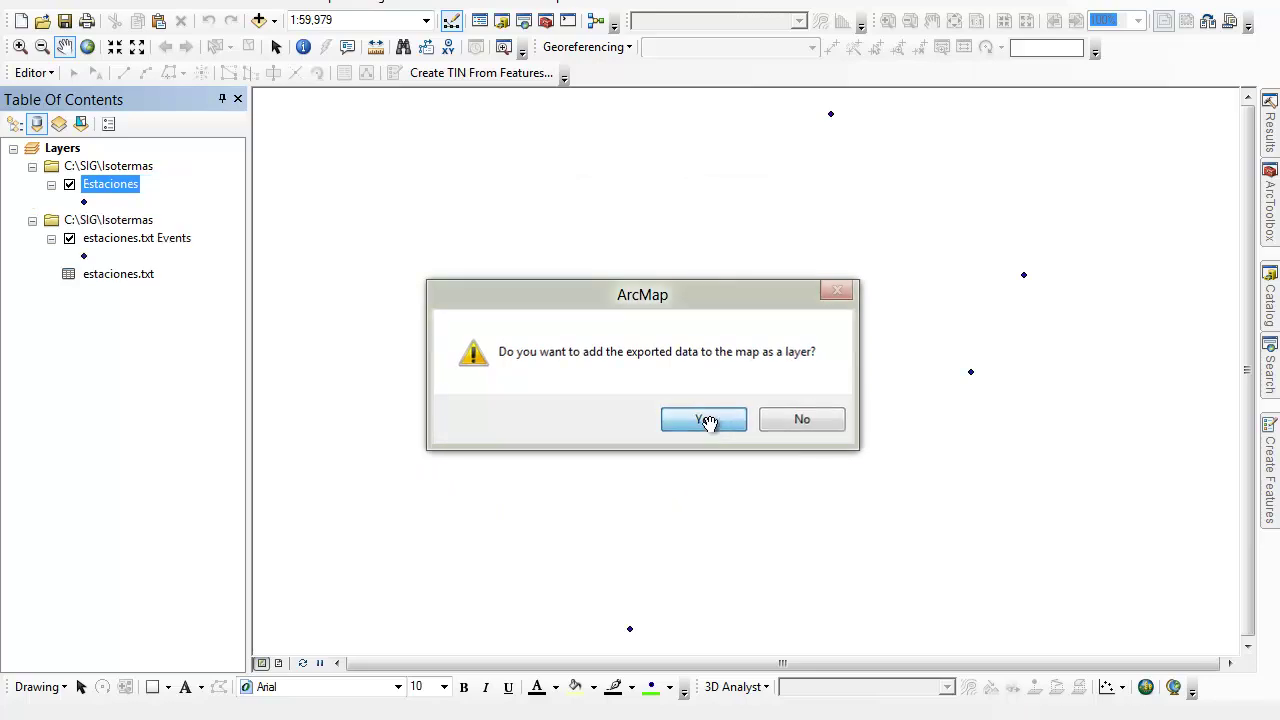
Remove the estaciones.txt Events layer and the estaciones.txt table from the map, and list the layers by drawing order.
{"action": "right_click", "coordinate": [144, 243]}
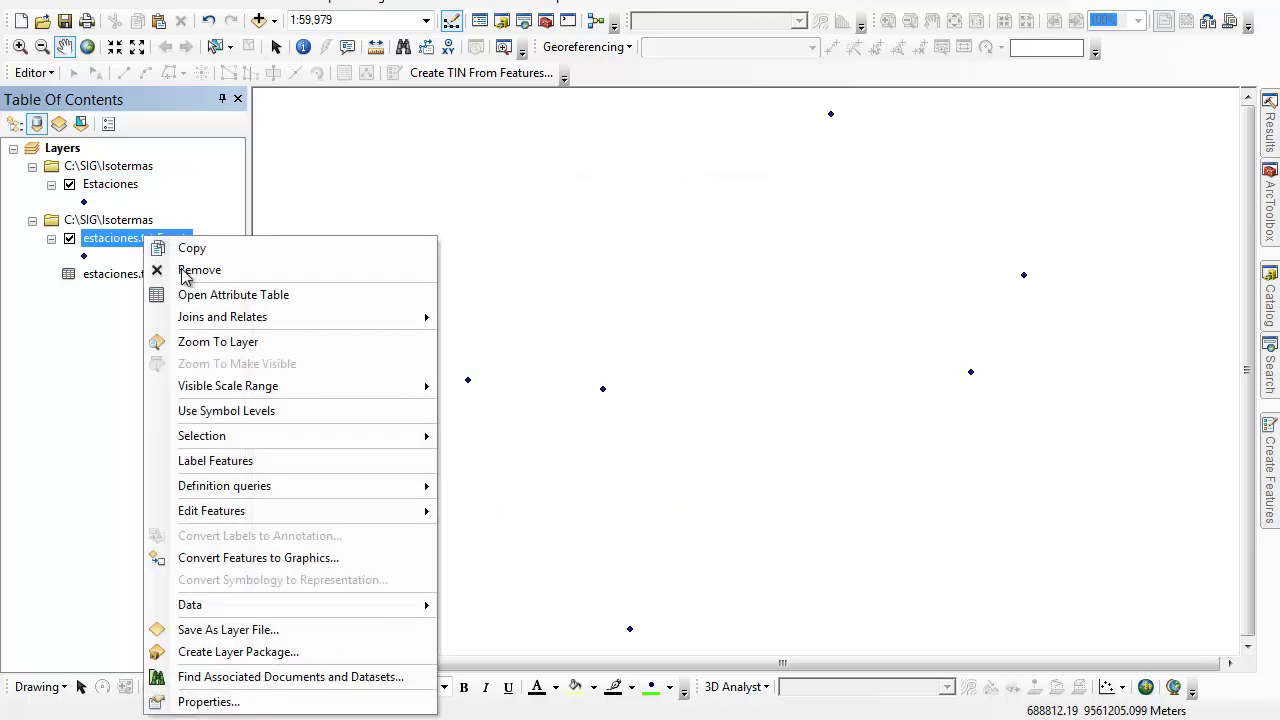
{"action": "left_click", "coordinate": [182, 272]}
{"action": "right_click", "coordinate": [126, 248]}
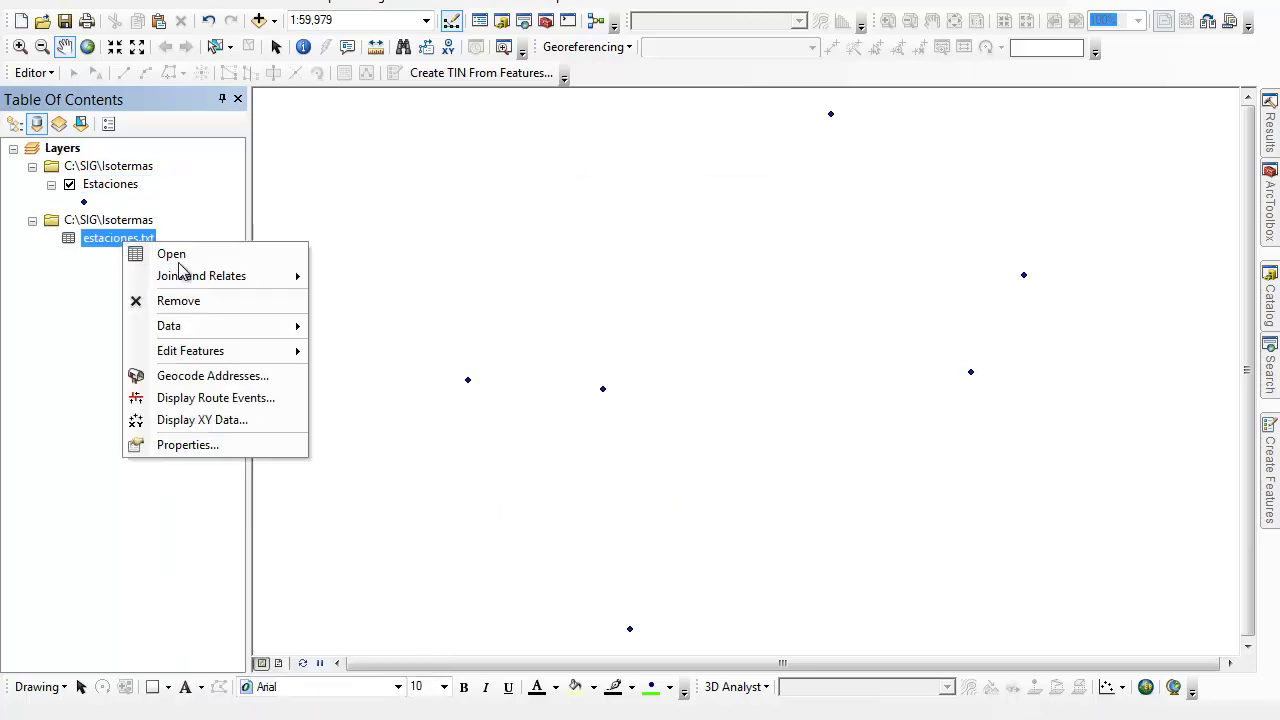
{"action": "left_click", "coordinate": [180, 302]}
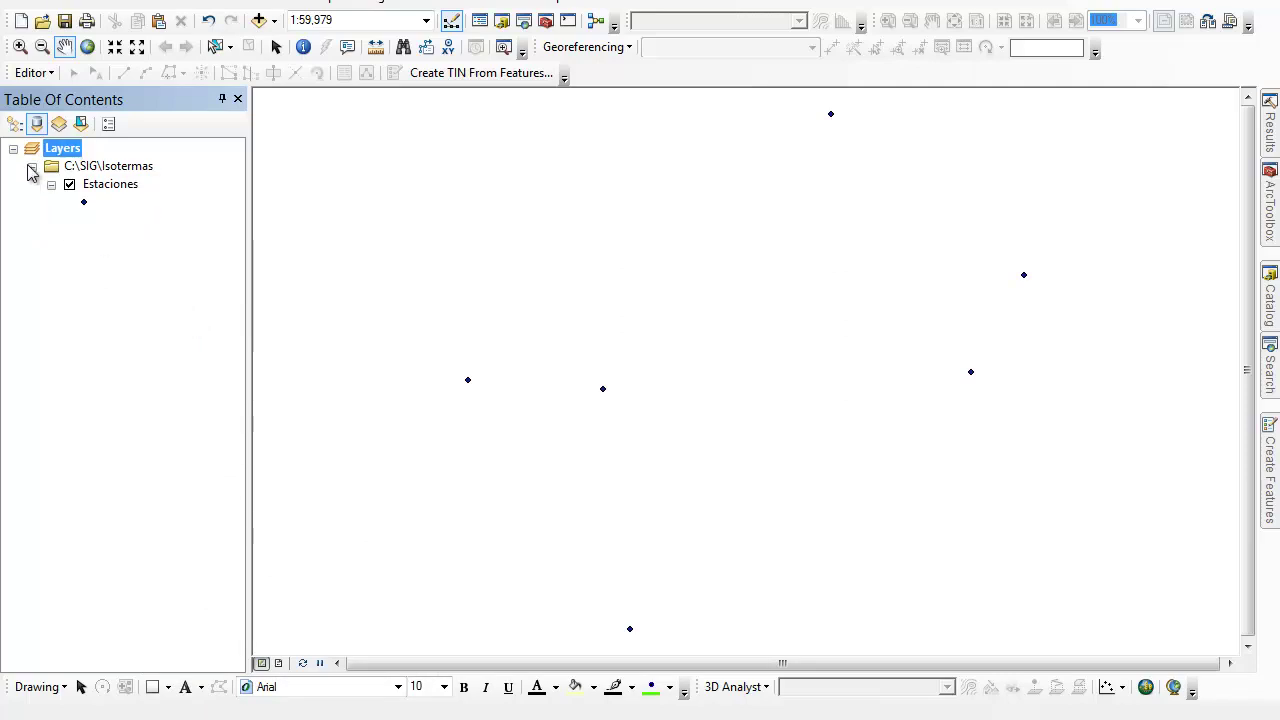
{"action": "left_click", "coordinate": [15, 123]}
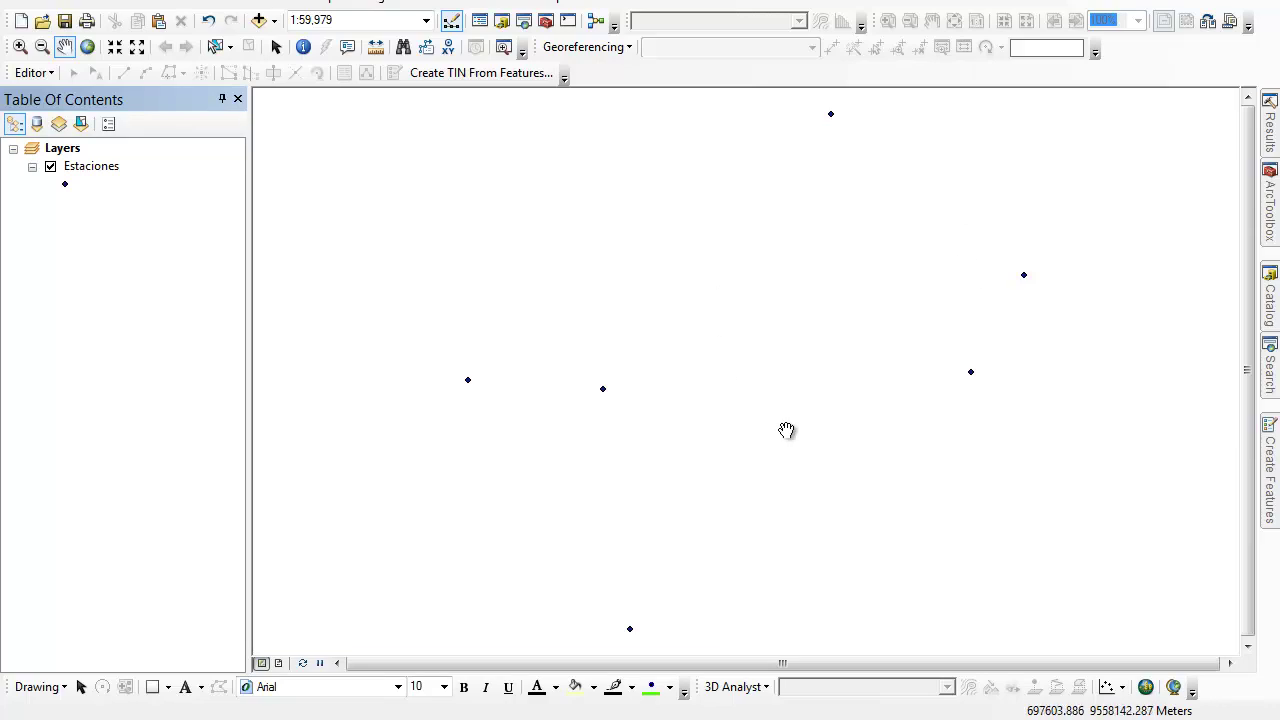
Open the Interpolation toolset of the Spatial Analyst Tools in ArcToolbox.
{"action": "left_click", "coordinate": [1272, 226]}
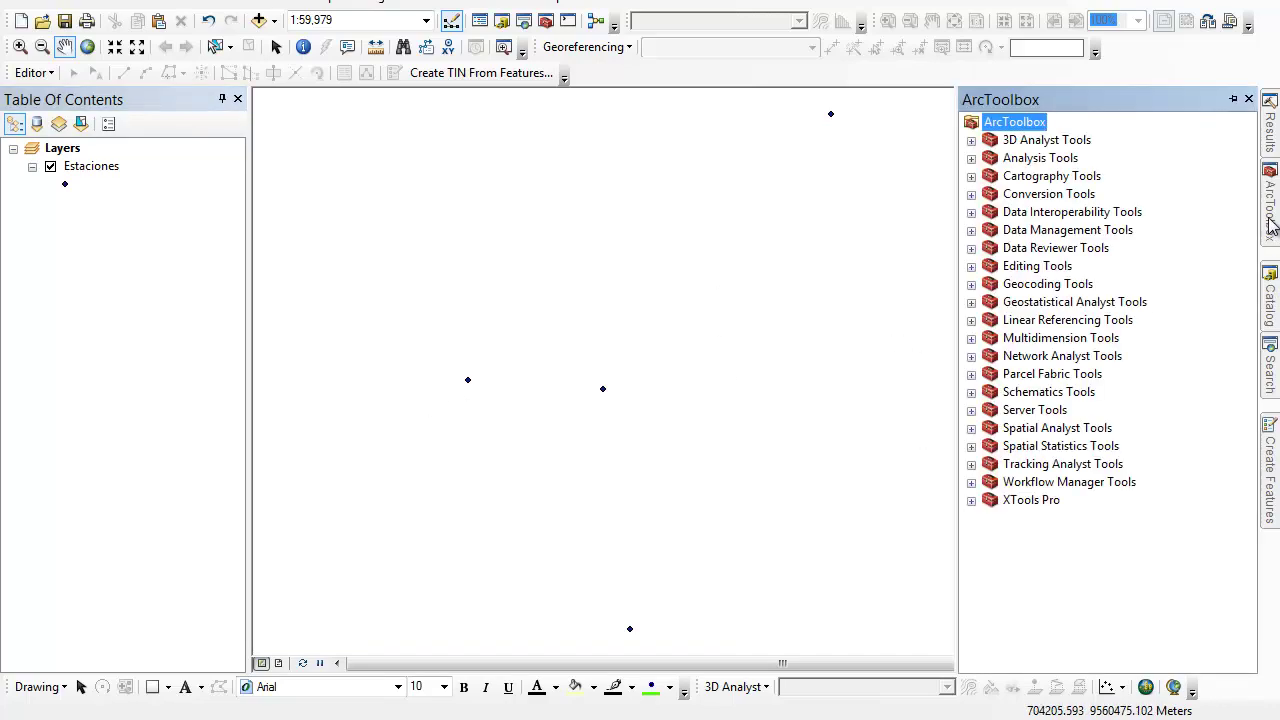
{"action": "left_click", "coordinate": [970, 430]}
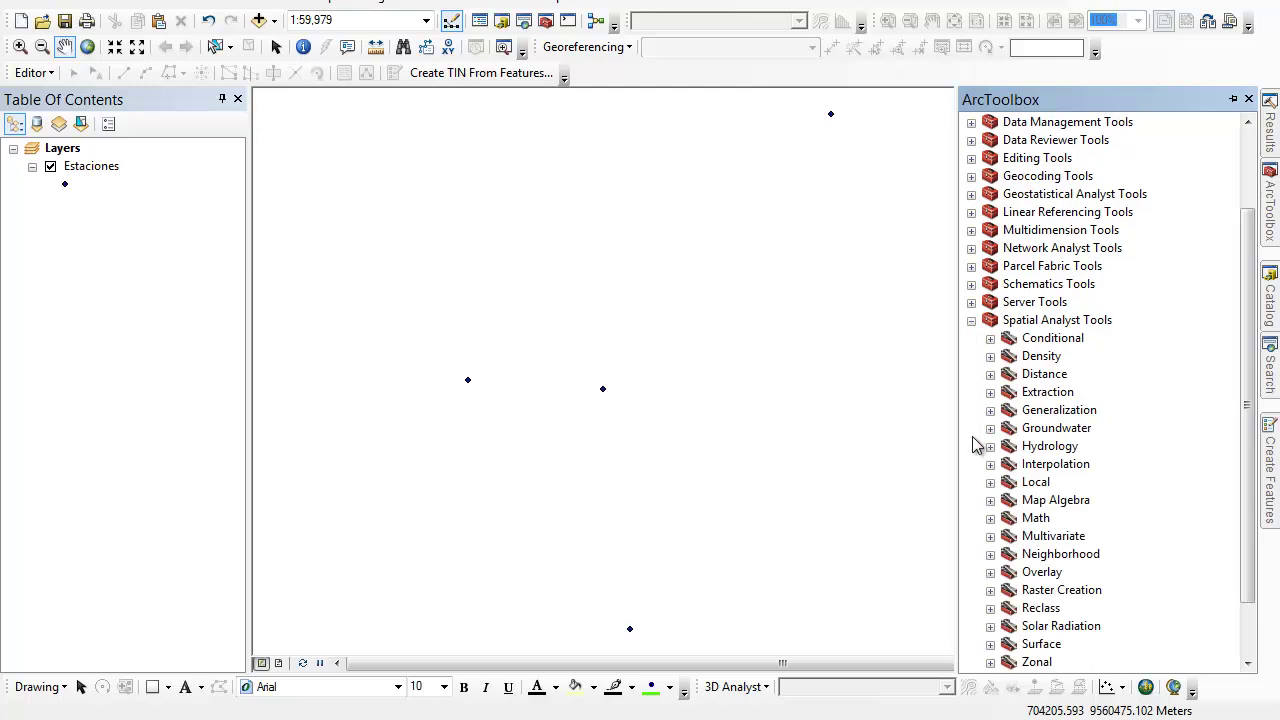
{"action": "left_click", "coordinate": [990, 466]}
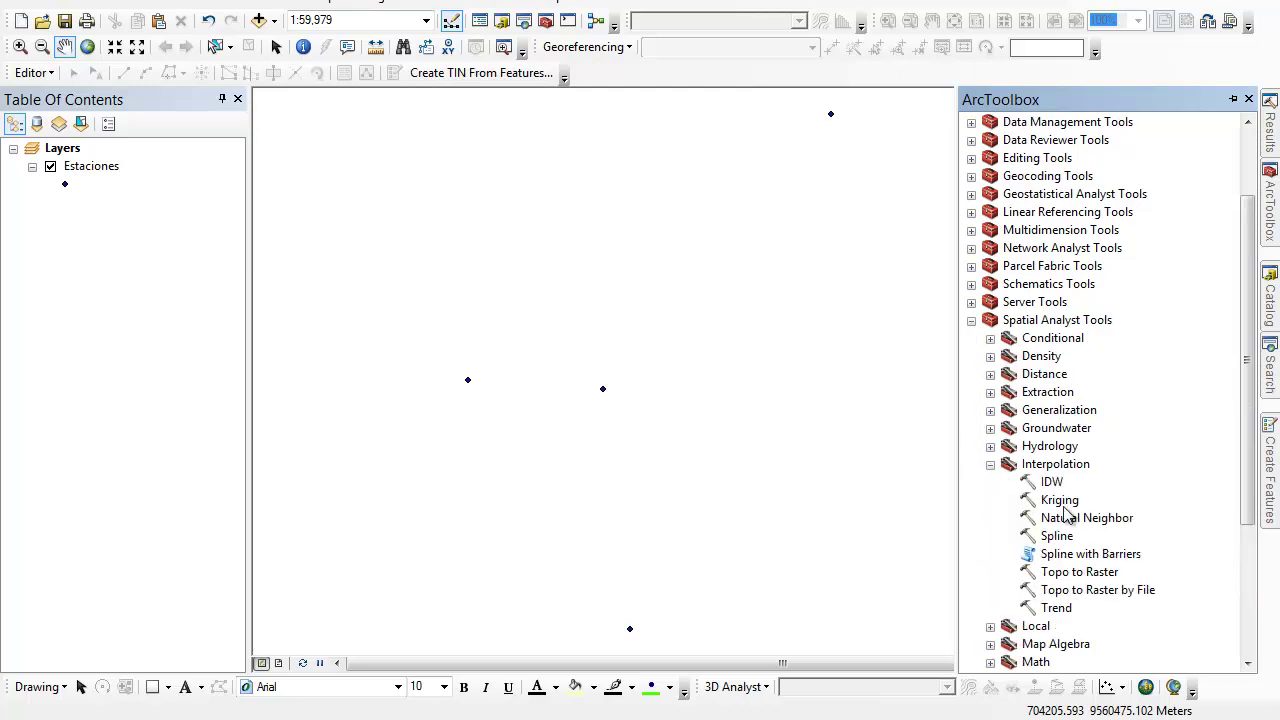